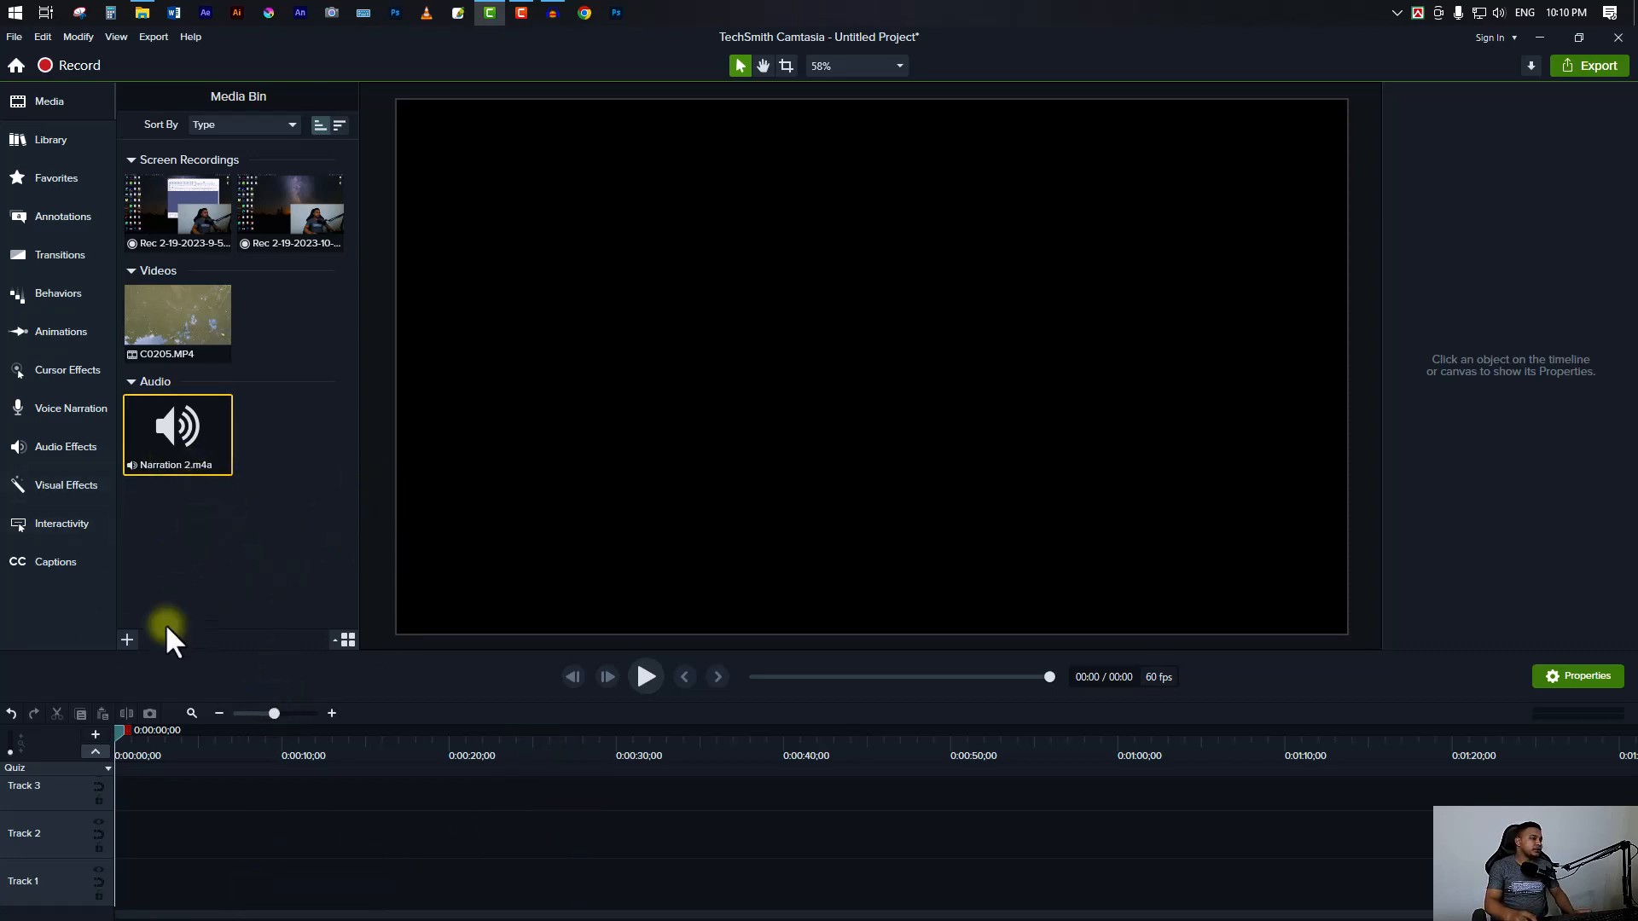
# - Import the C0439 video from the clip subfolder of the desktop CLIP folder into the media bin
pyautogui.click(128, 641)
pyautogui.click(170, 582)
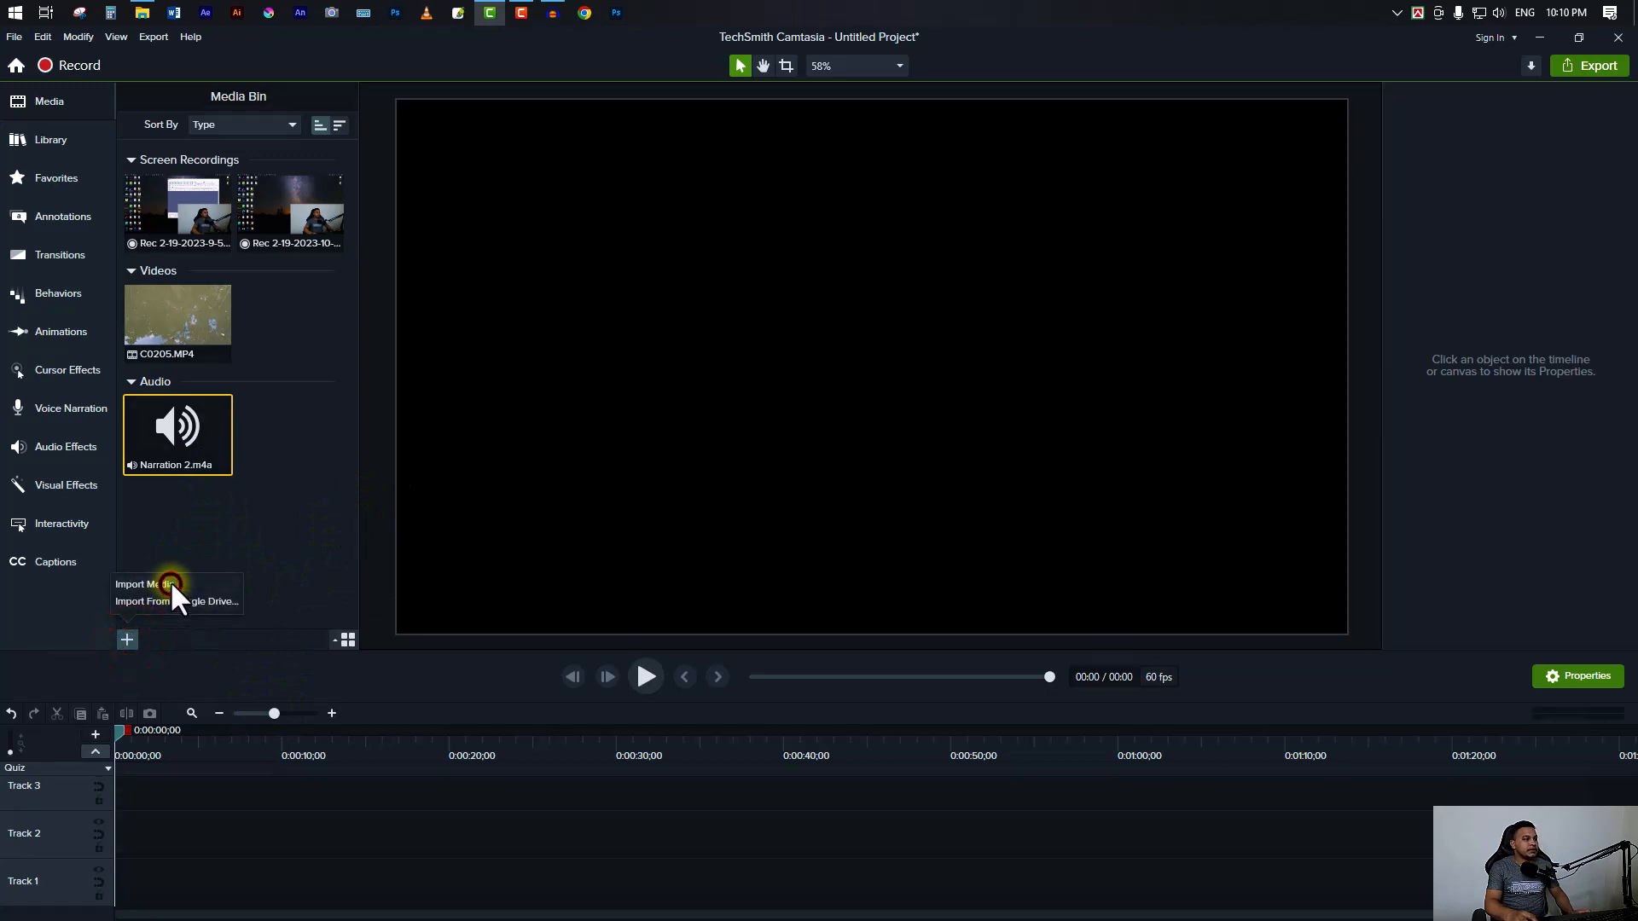
pyautogui.doubleClick(418, 174)
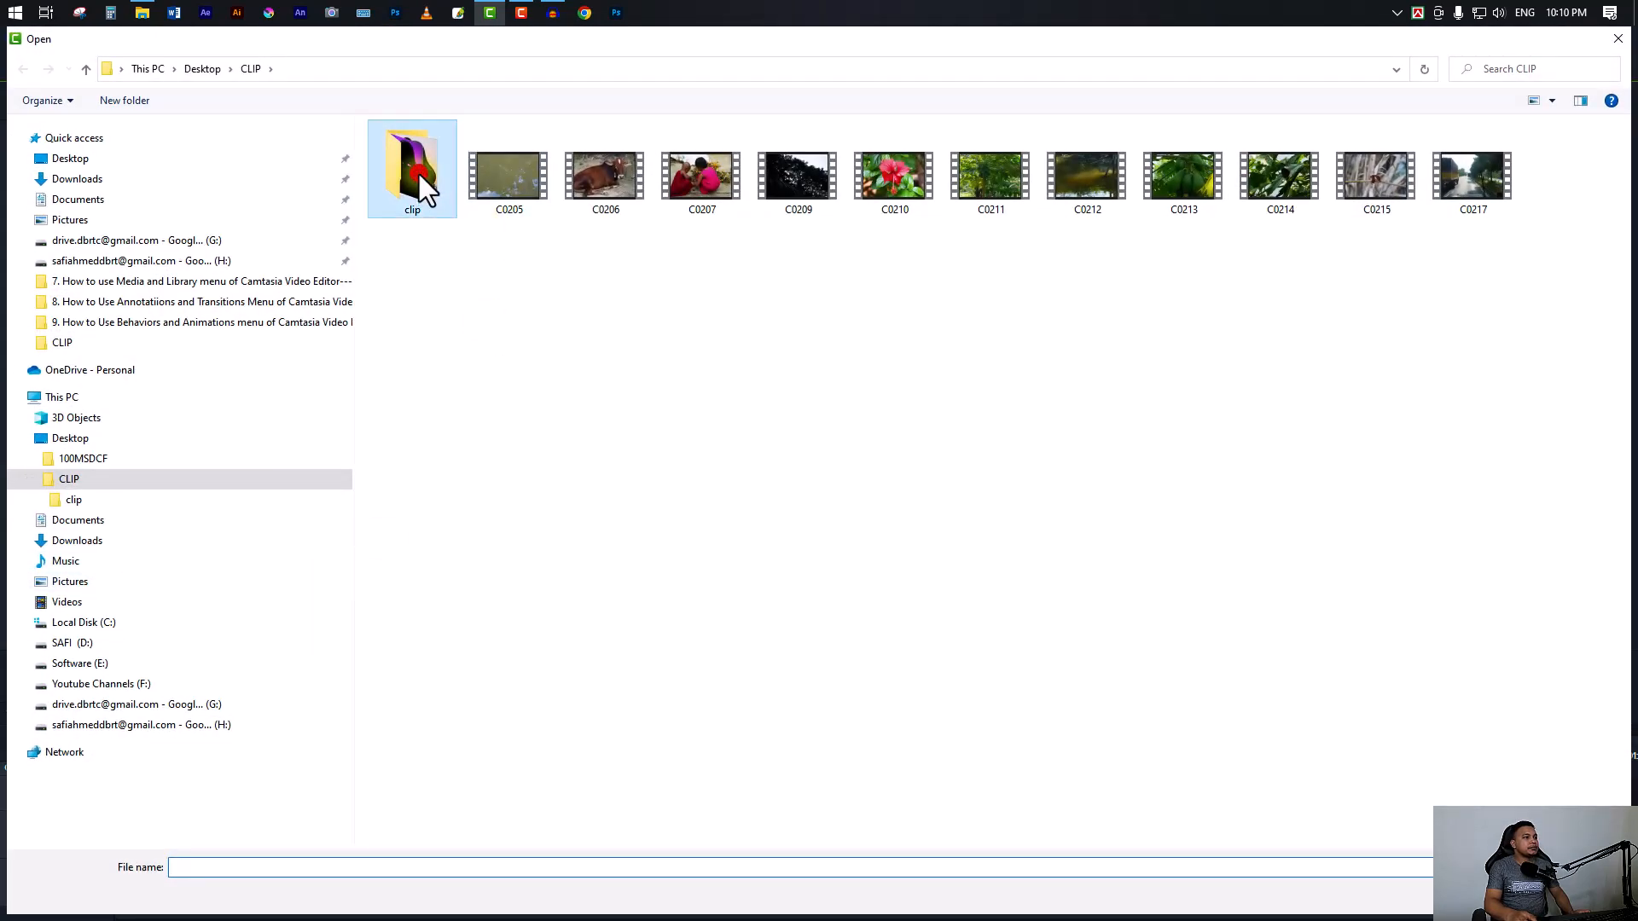
pyautogui.click(509, 188)
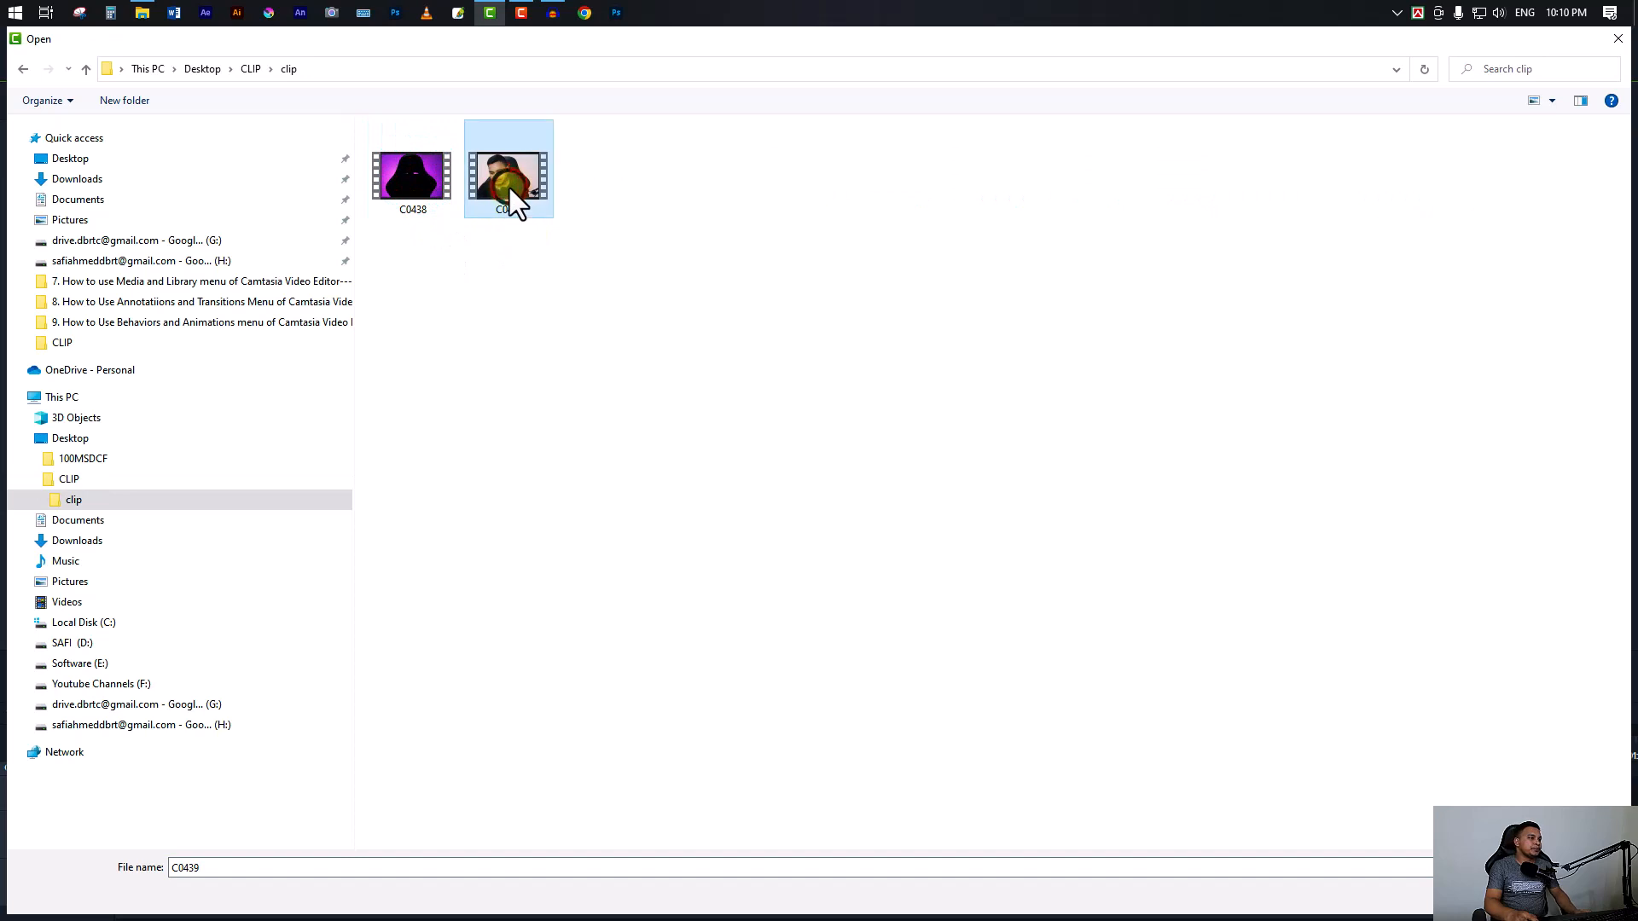
pyautogui.doubleClick(509, 187)
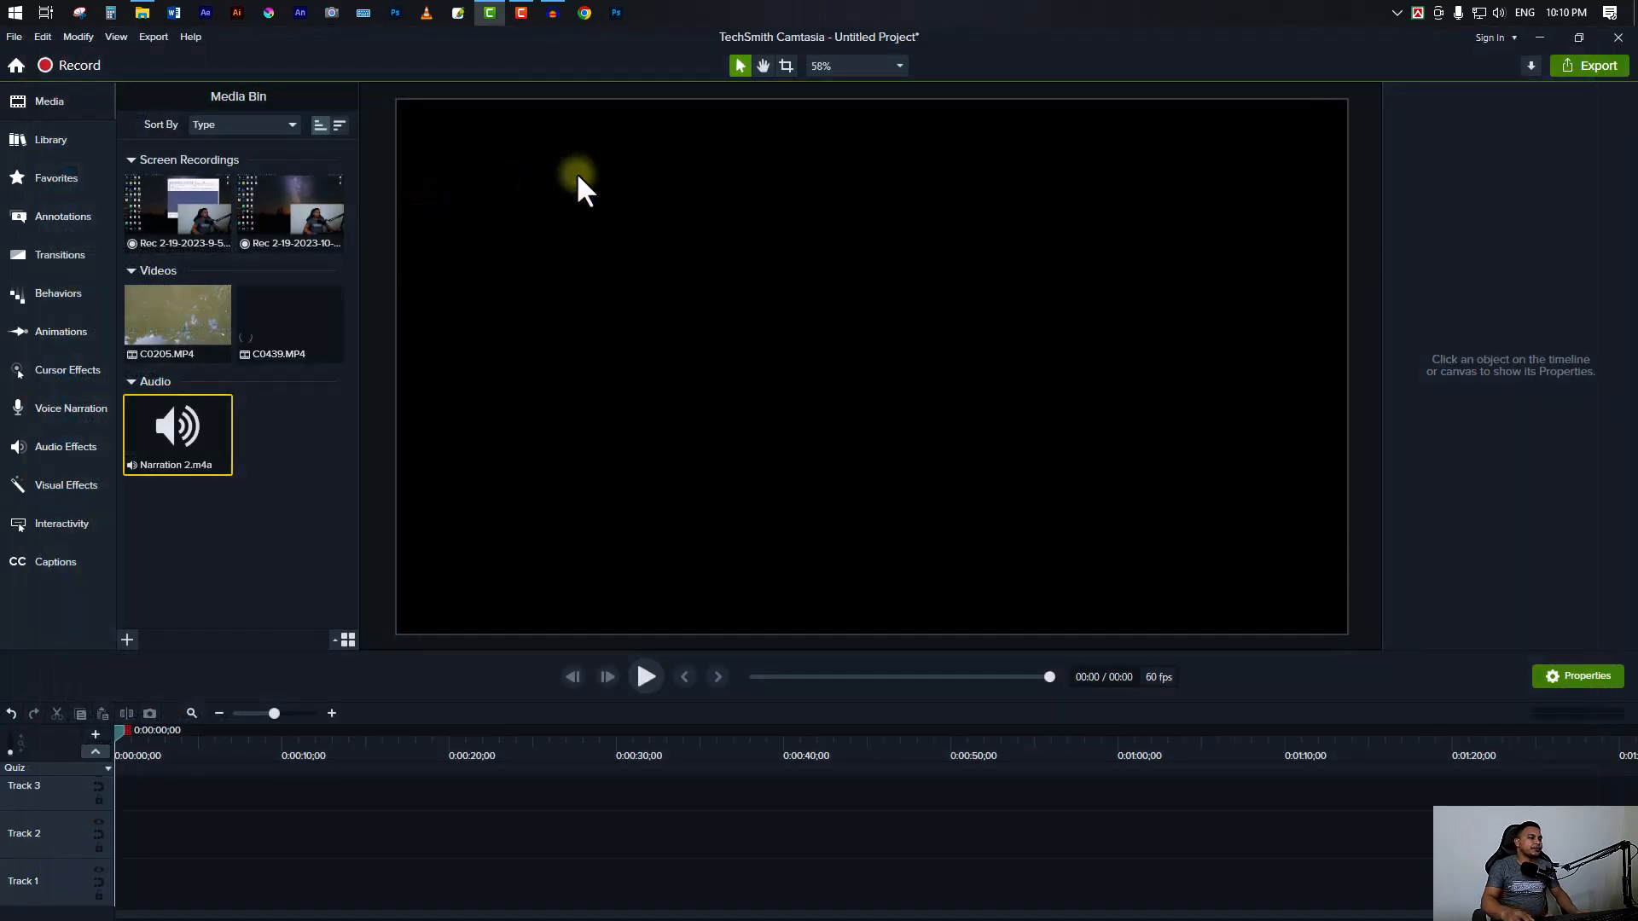
# - Place C0439.MP4 at the start of Track 2 and fit the whole clip in the timeline
pyautogui.moveTo(294, 320); pyautogui.dragTo(179, 843)
pyautogui.moveTo(401, 843); pyautogui.dragTo(407, 843)
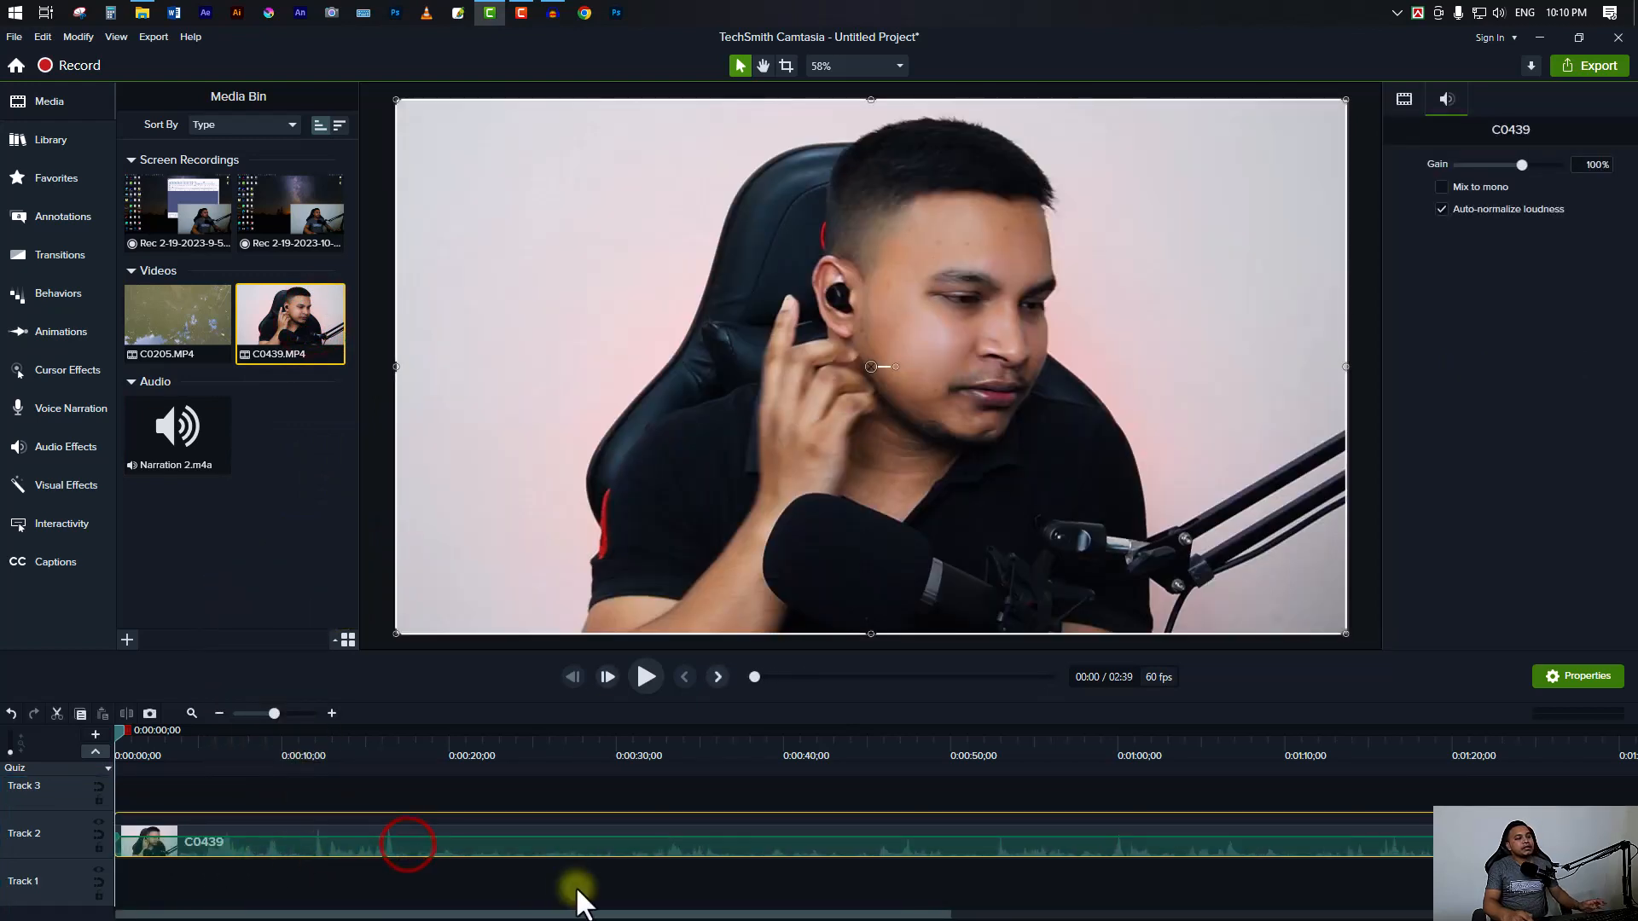
pyautogui.scroll(-4, 577, 896)
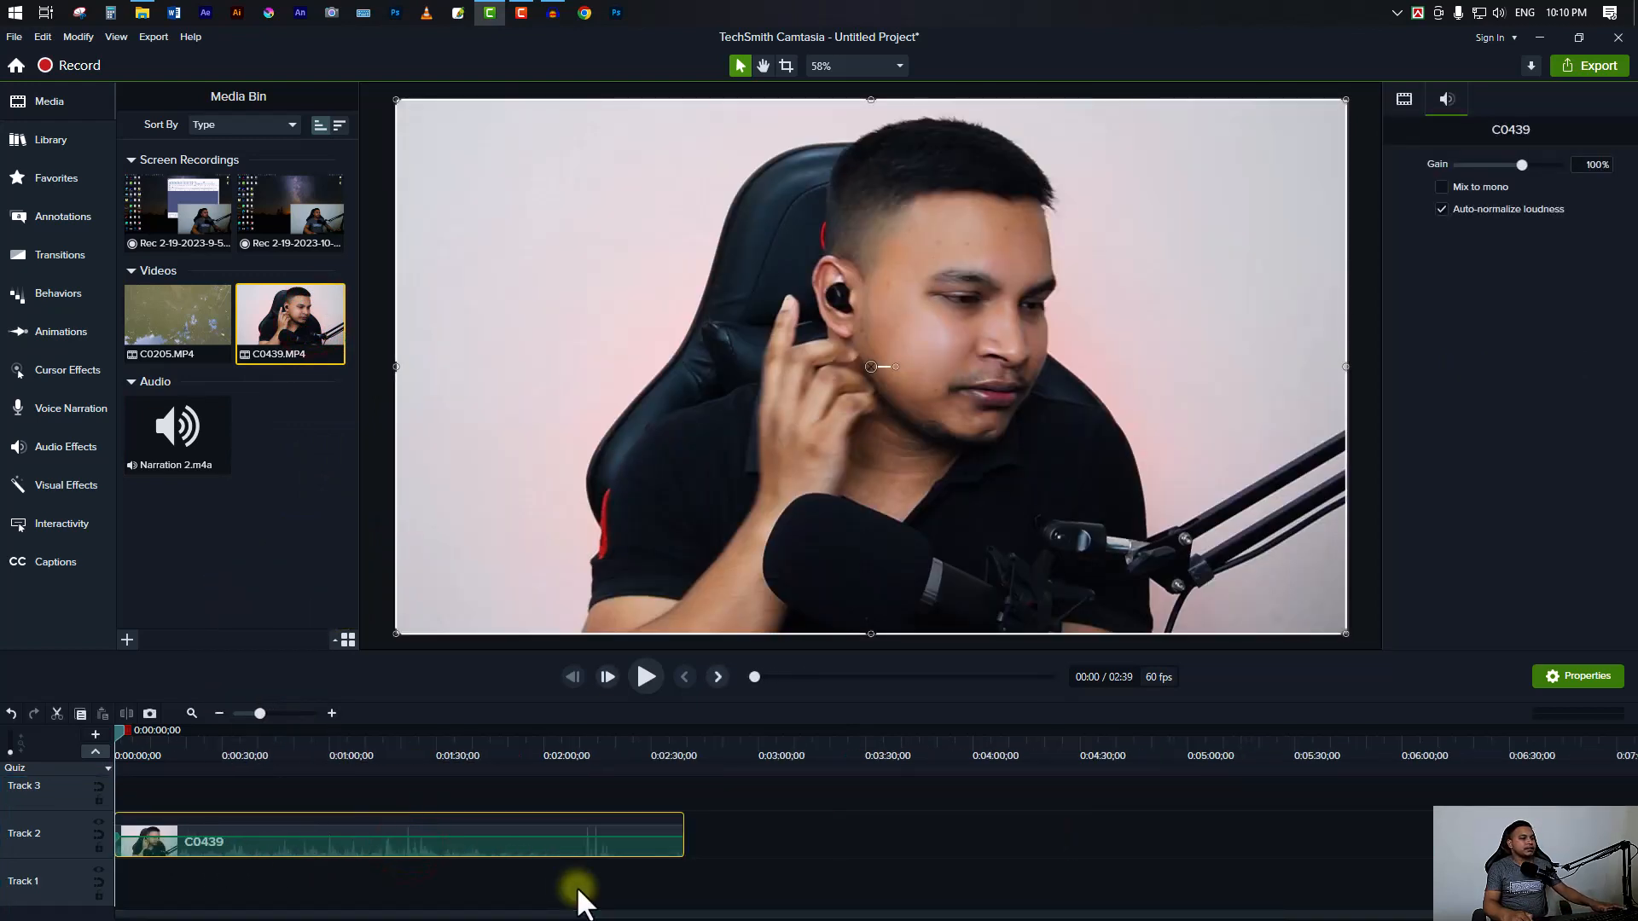
# - Silence the audio of the C0439 clip and play it briefly from the start to check the result
pyautogui.rightClick(442, 845)
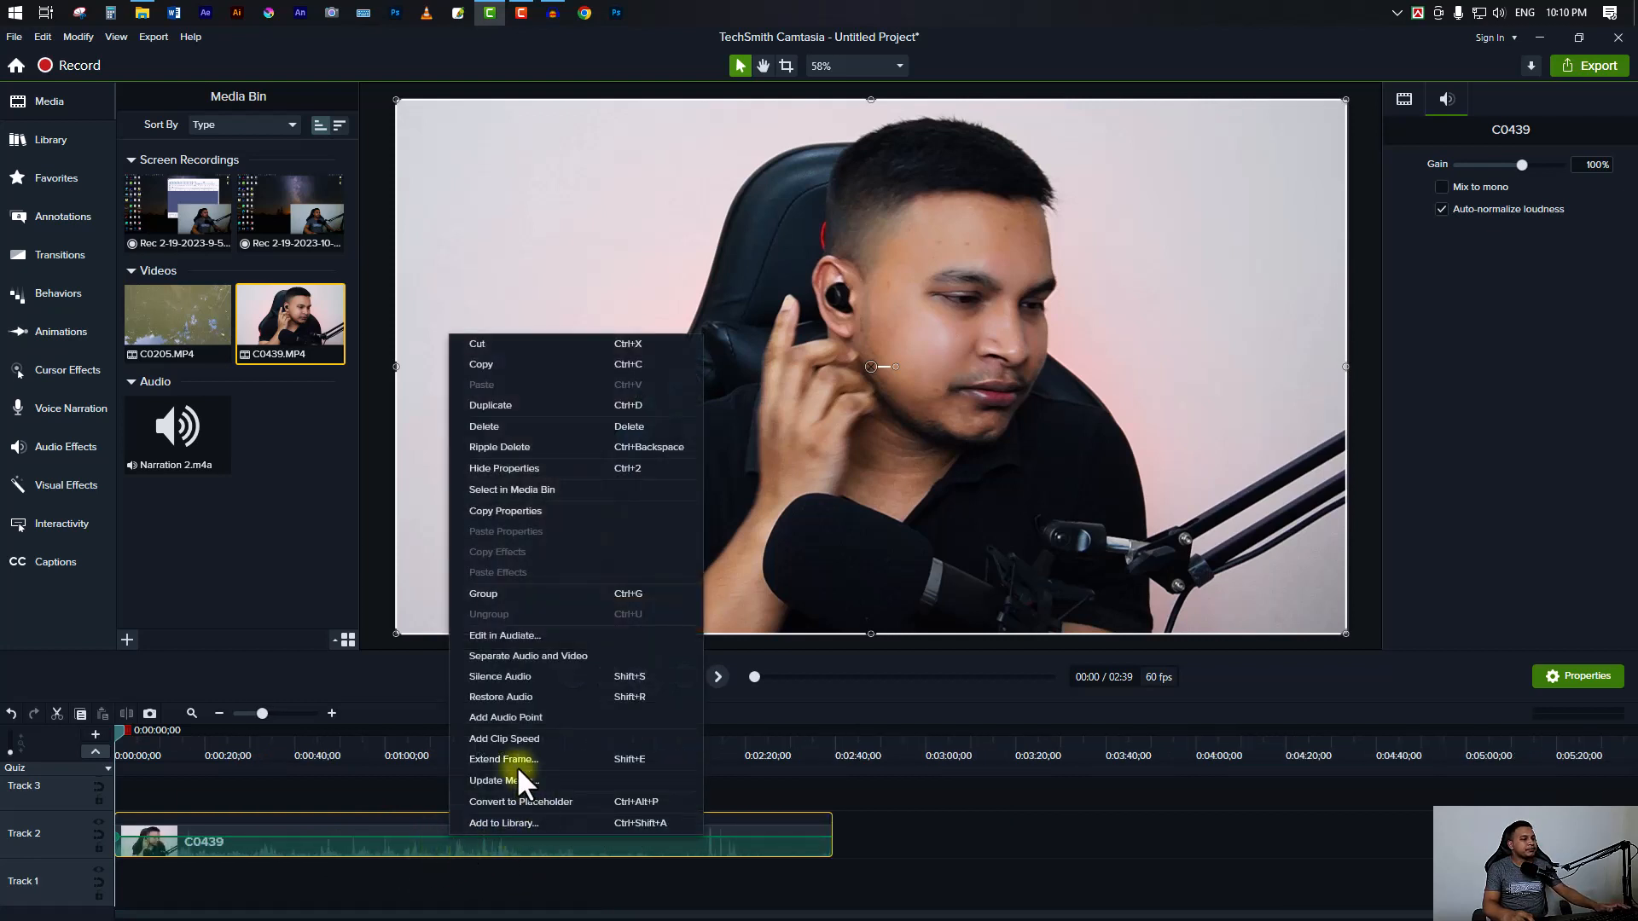
pyautogui.click(513, 676)
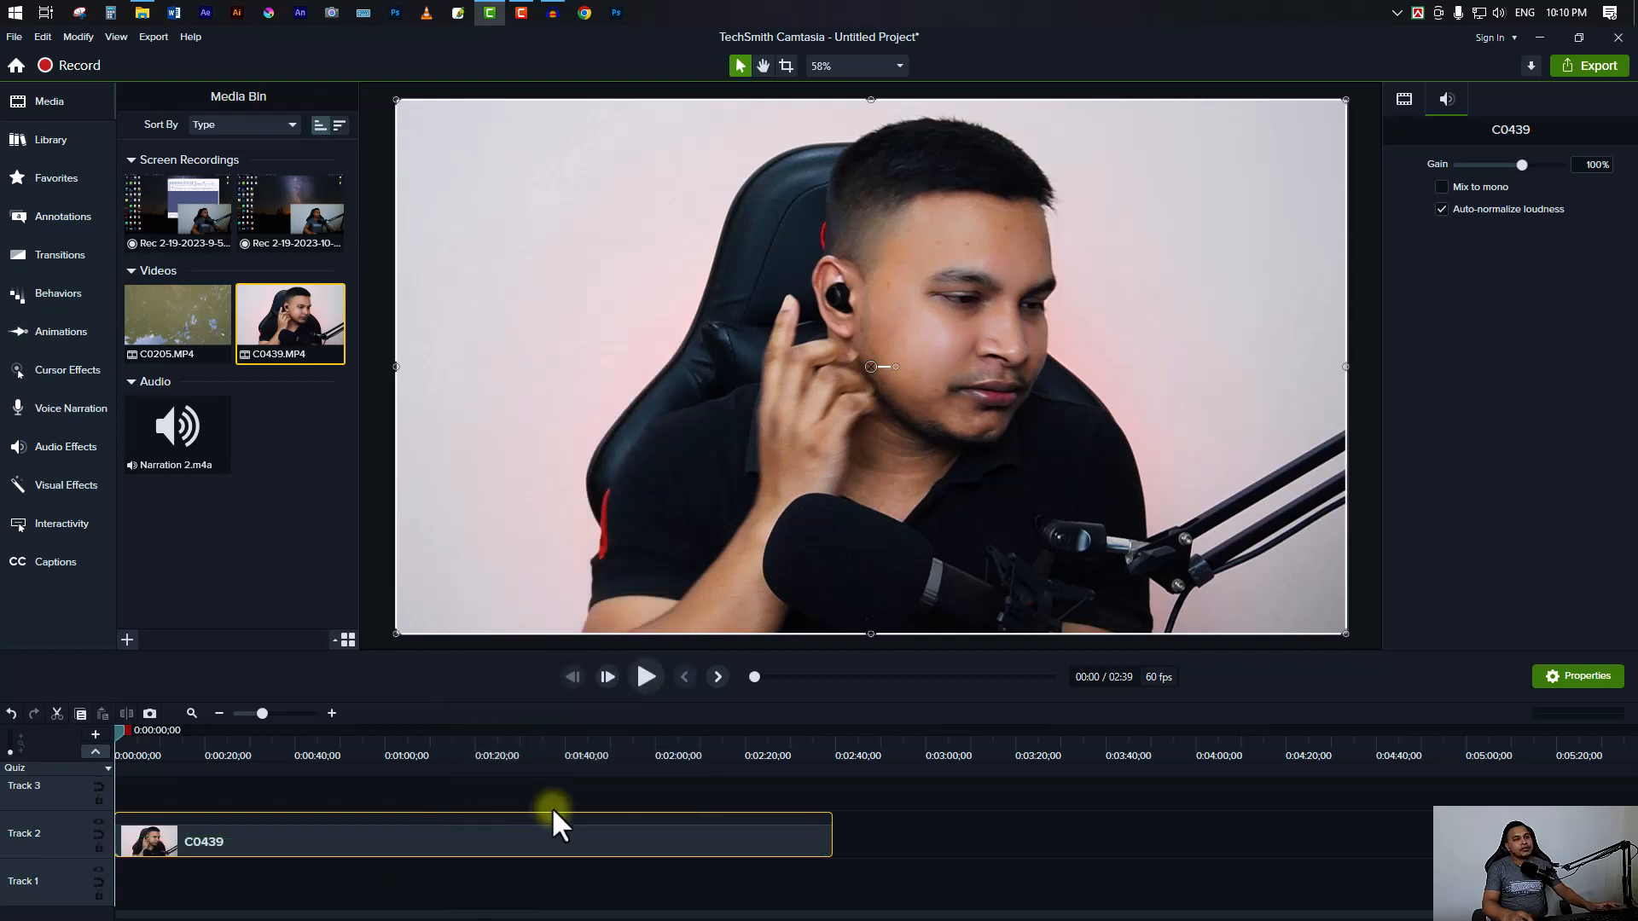
pyautogui.click(925, 831)
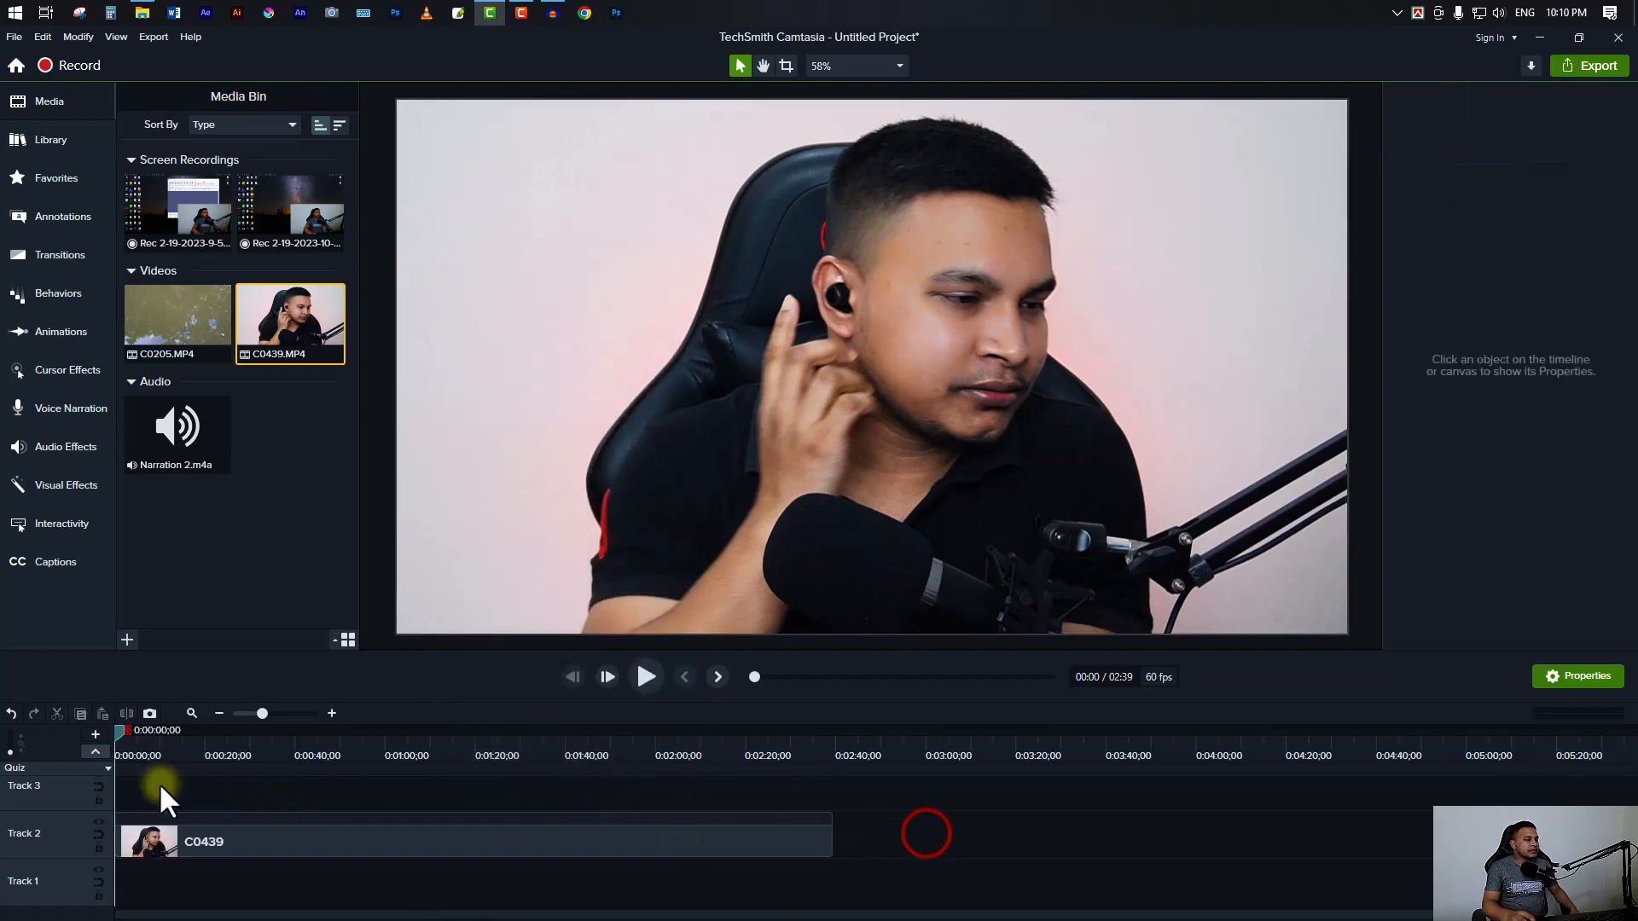
pyautogui.moveTo(125, 741); pyautogui.dragTo(63, 755)
pyautogui.click(649, 679)
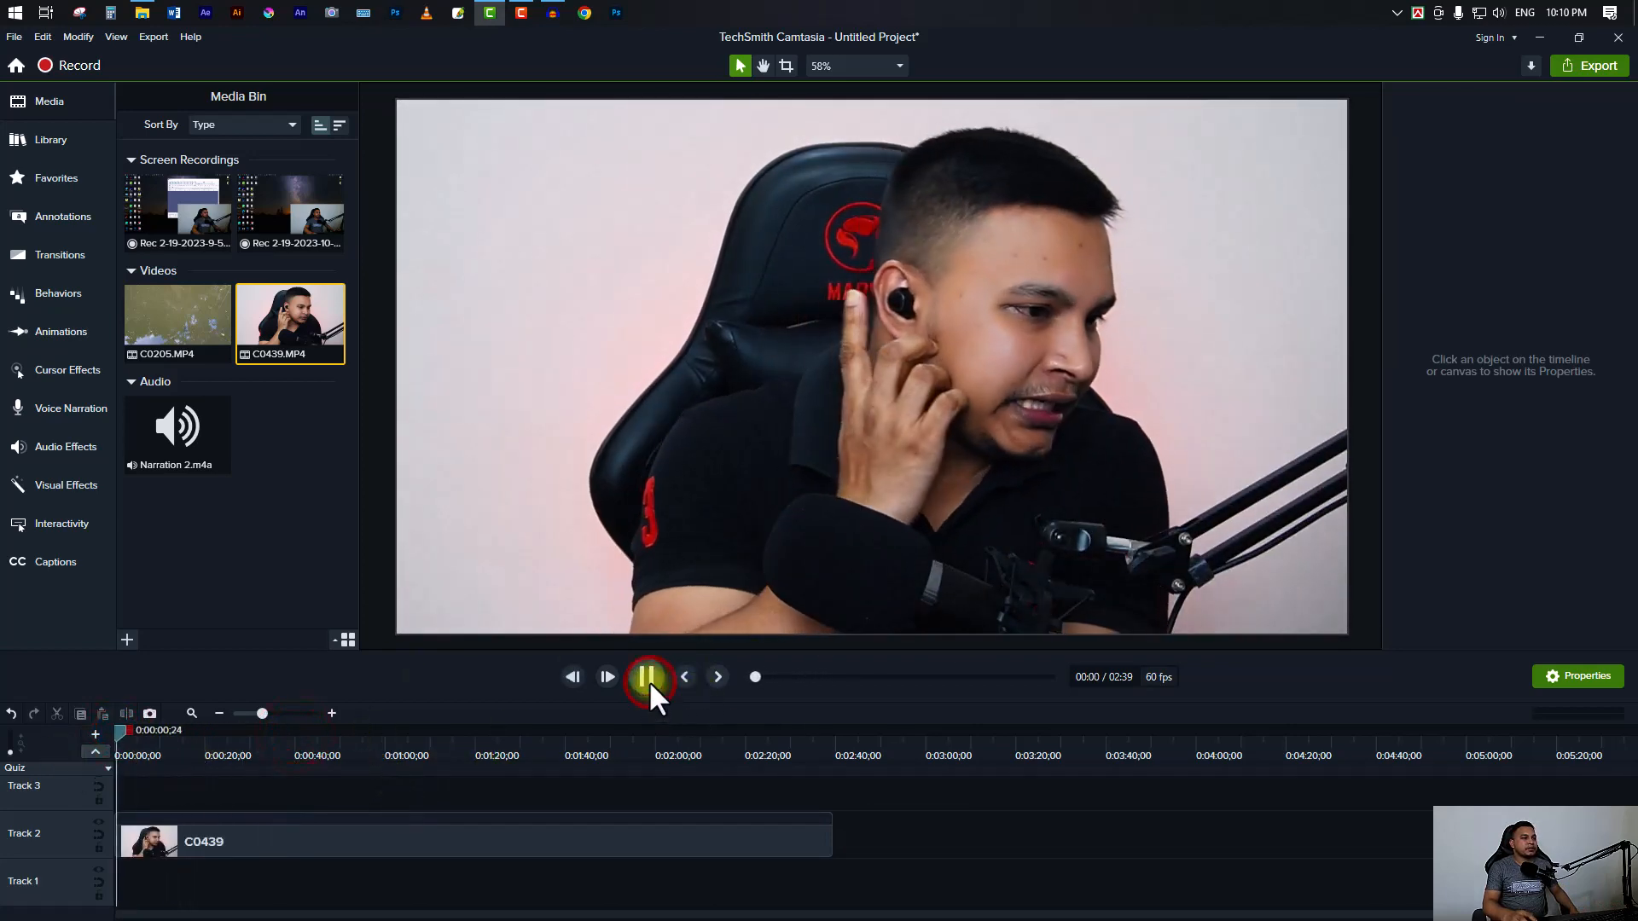
pyautogui.click(648, 677)
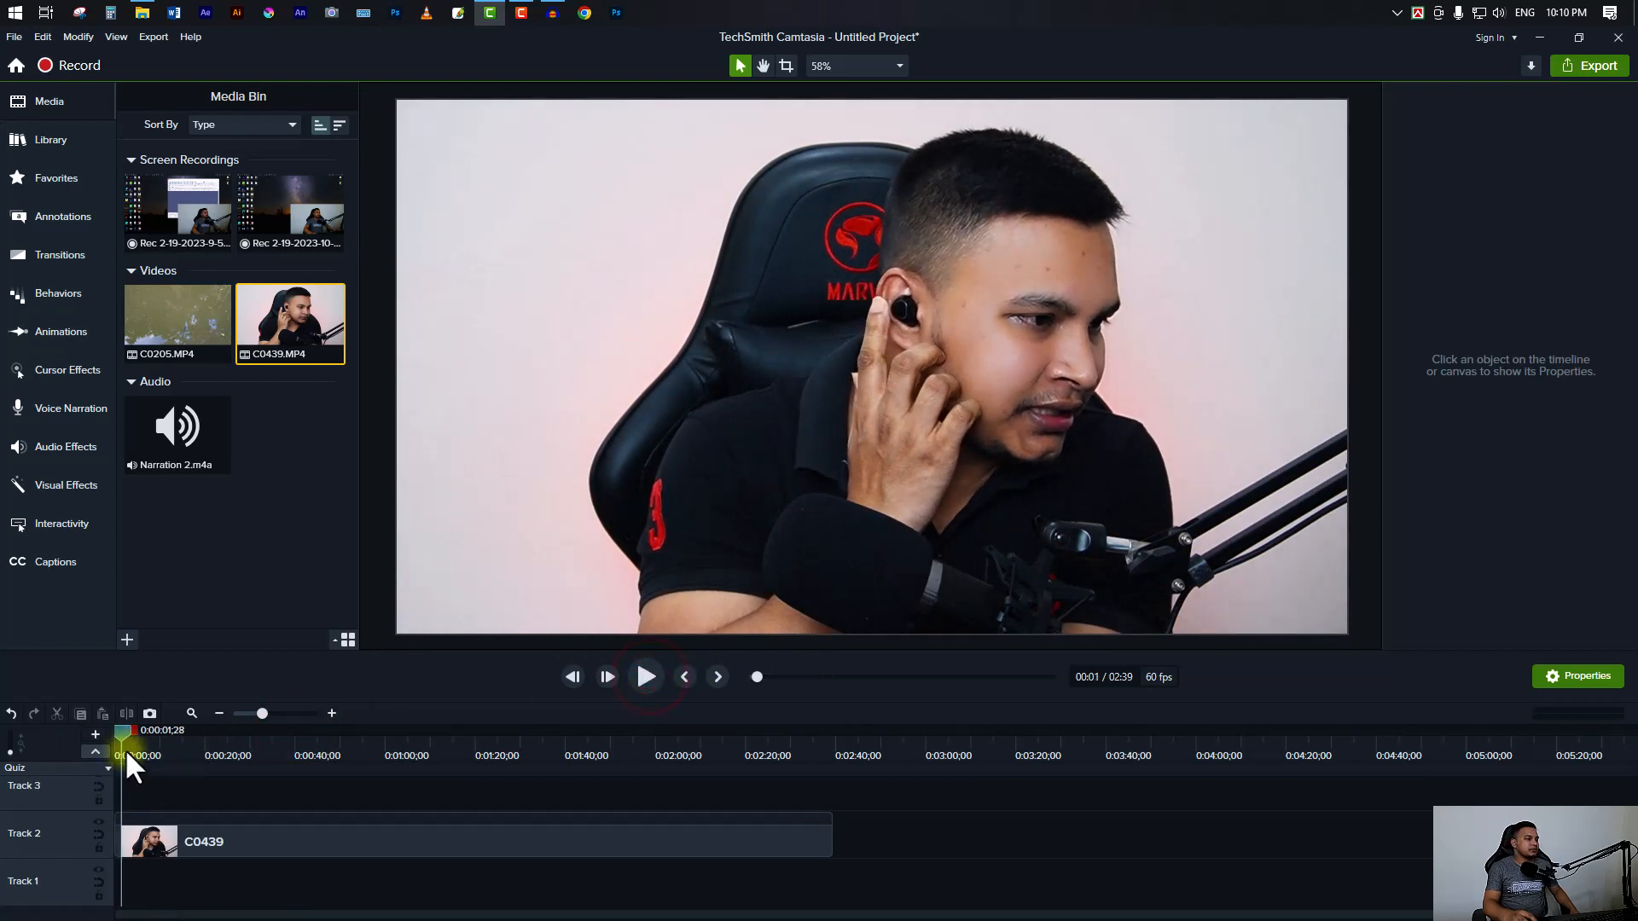
# - Split the C0439 clip on Track 2 at 0:00:13;01 and delete everything after the split
pyautogui.moveTo(124, 731); pyautogui.dragTo(173, 732)
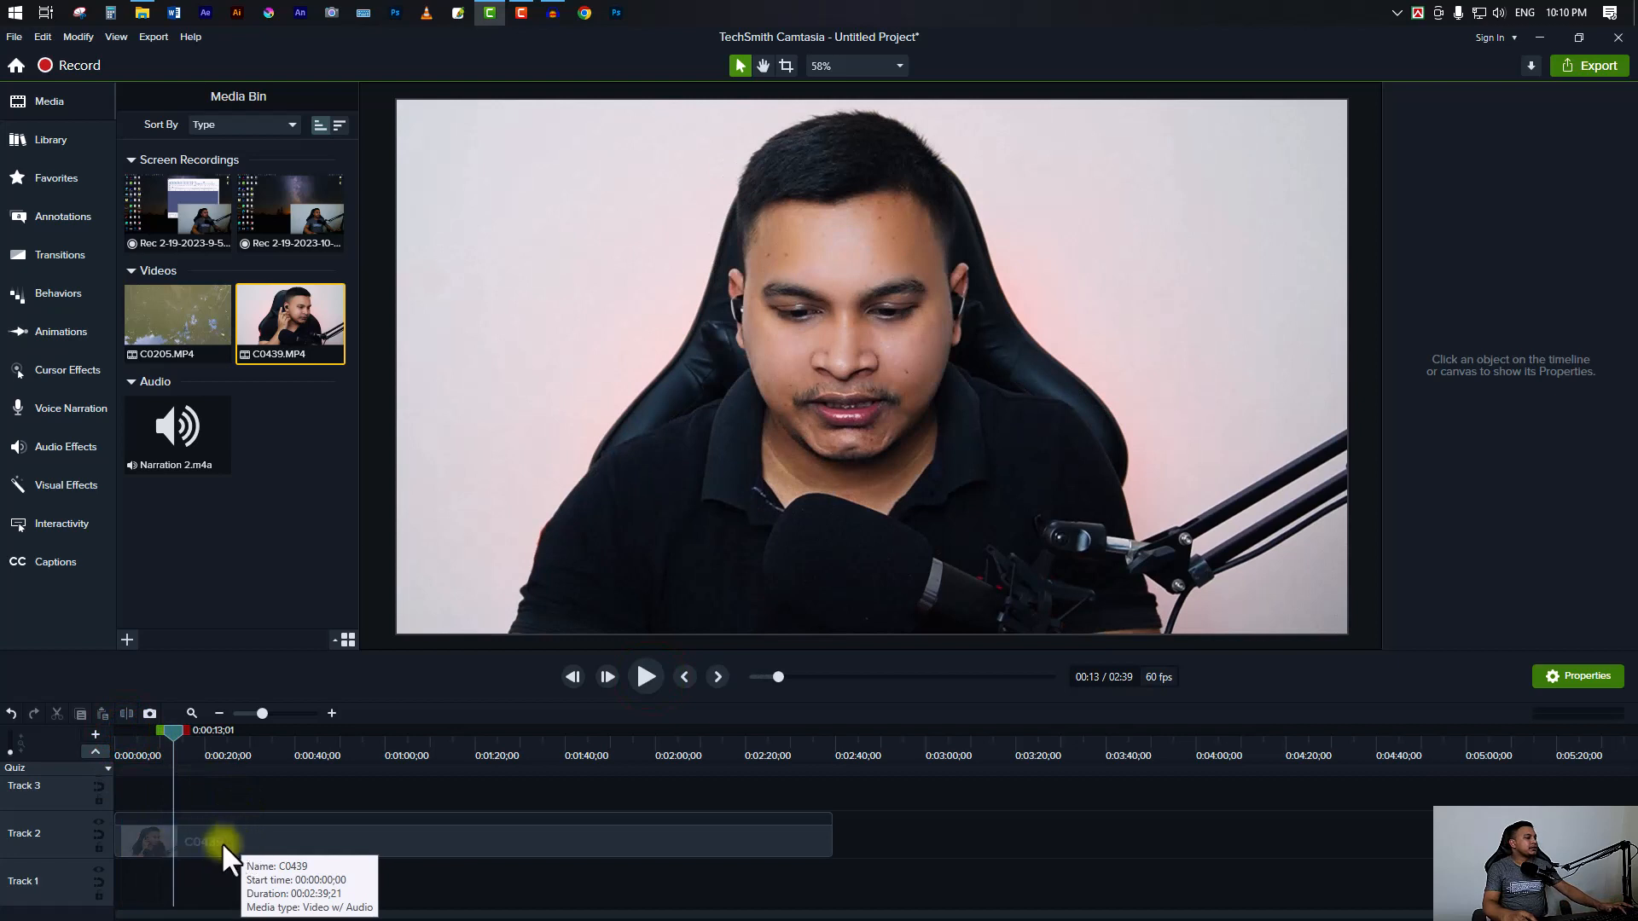
pyautogui.click(227, 841)
pyautogui.press('s')
pyautogui.moveTo(237, 832); pyautogui.dragTo(270, 824)
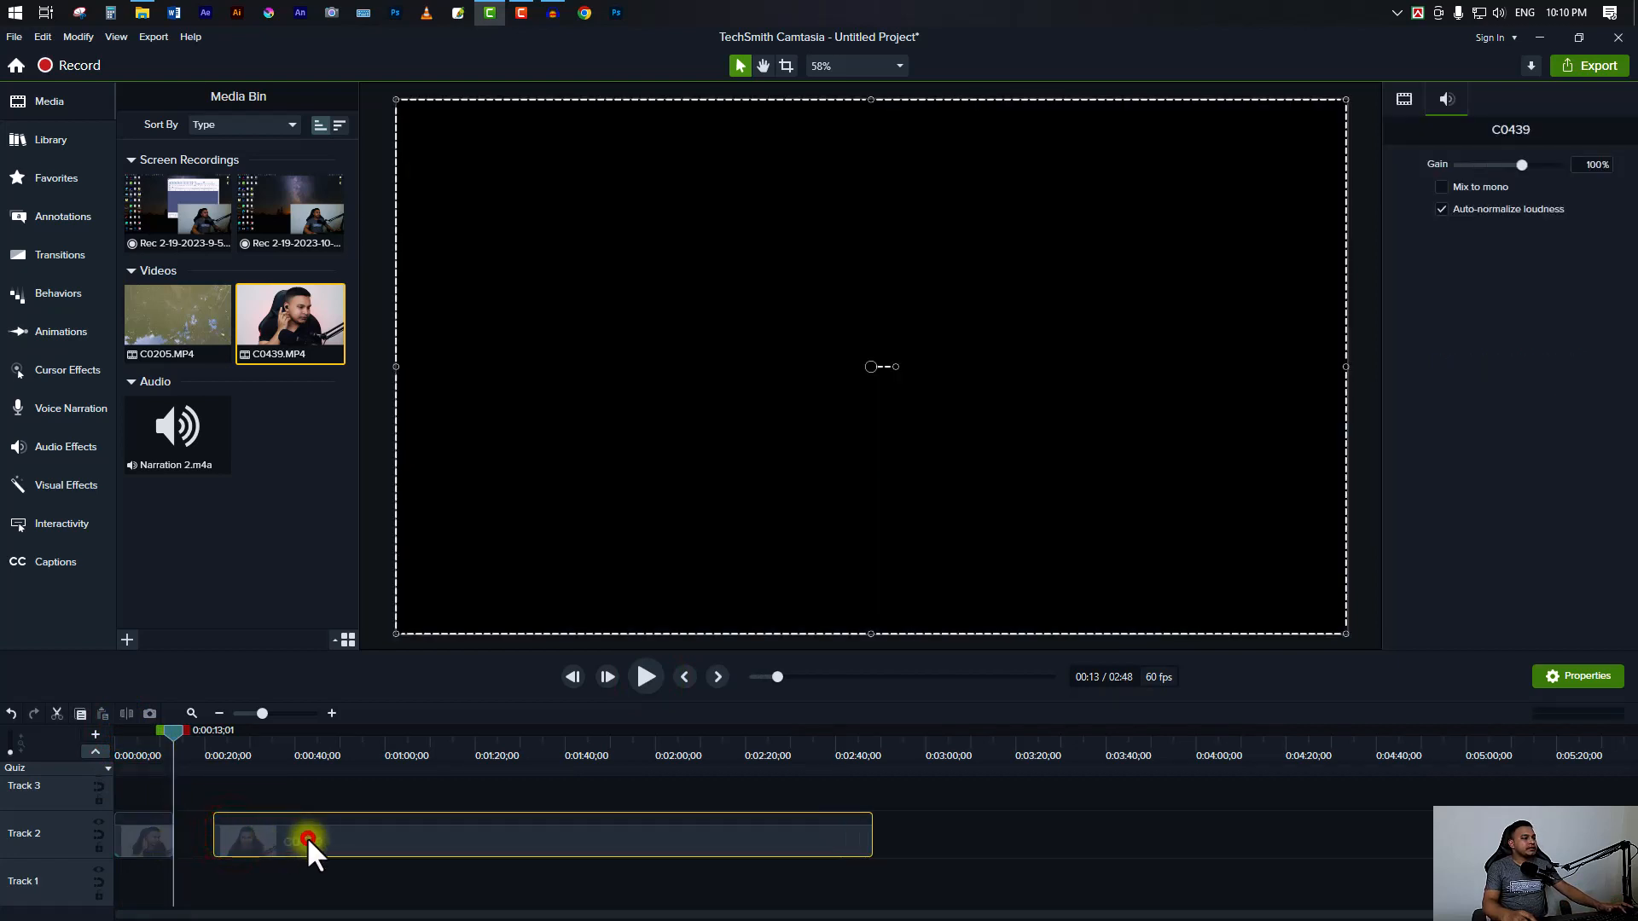
pyautogui.click(305, 836)
pyautogui.moveTo(401, 849); pyautogui.dragTo(418, 831)
pyautogui.press('Delete')
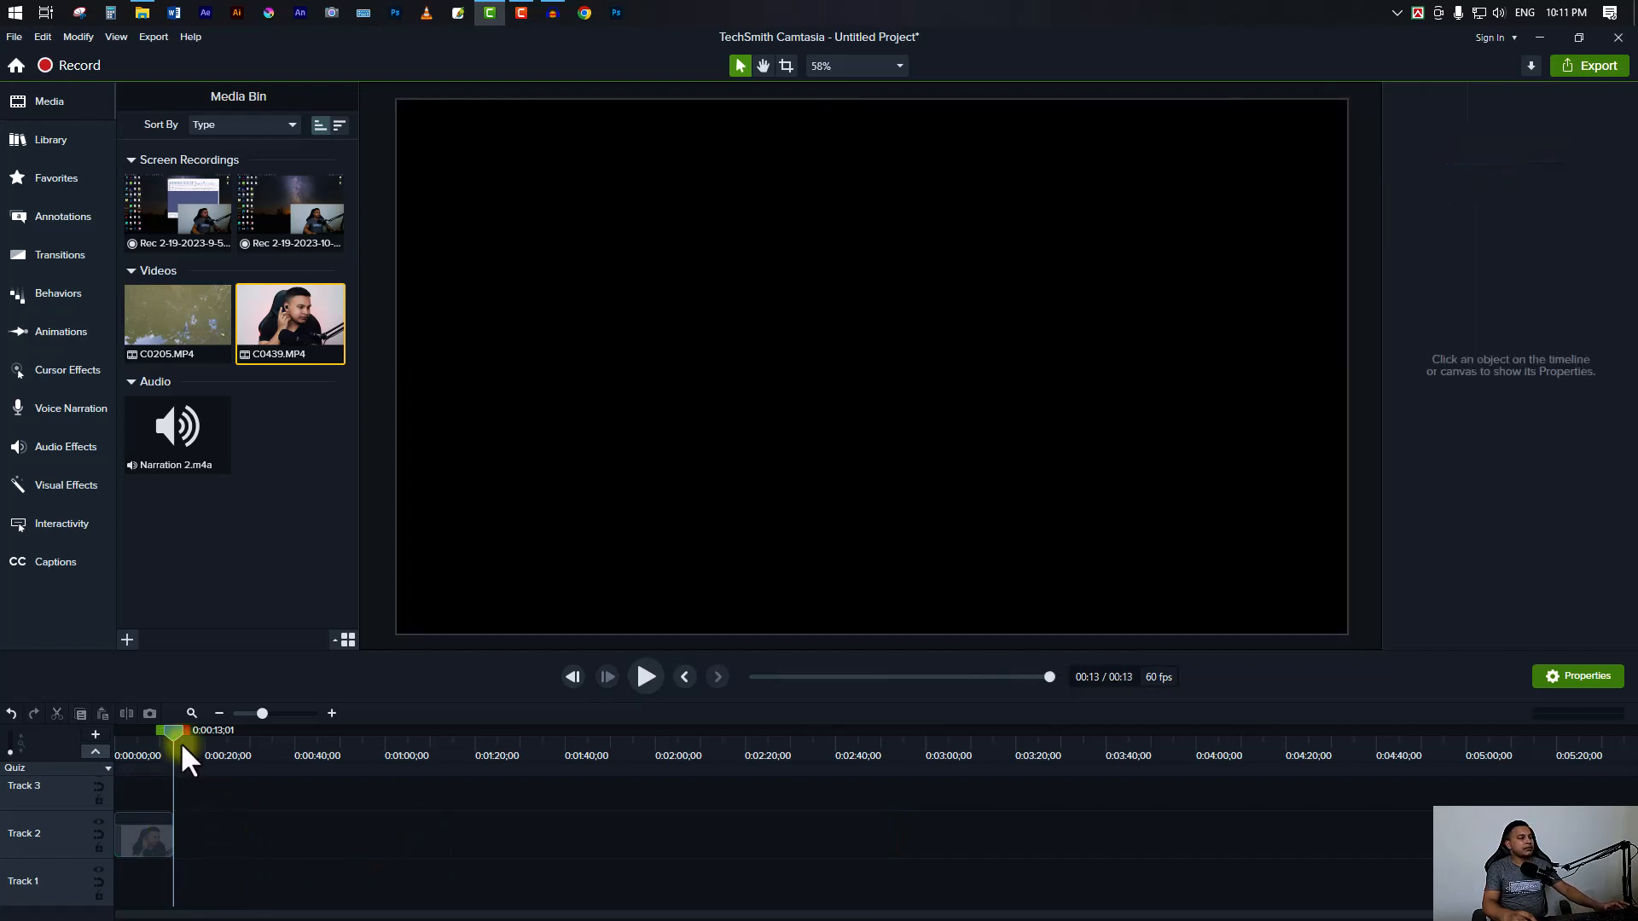
# - Duplicate the 13-second clip, place the copy after the original on Track 2, and play the sequence
pyautogui.click(147, 841)
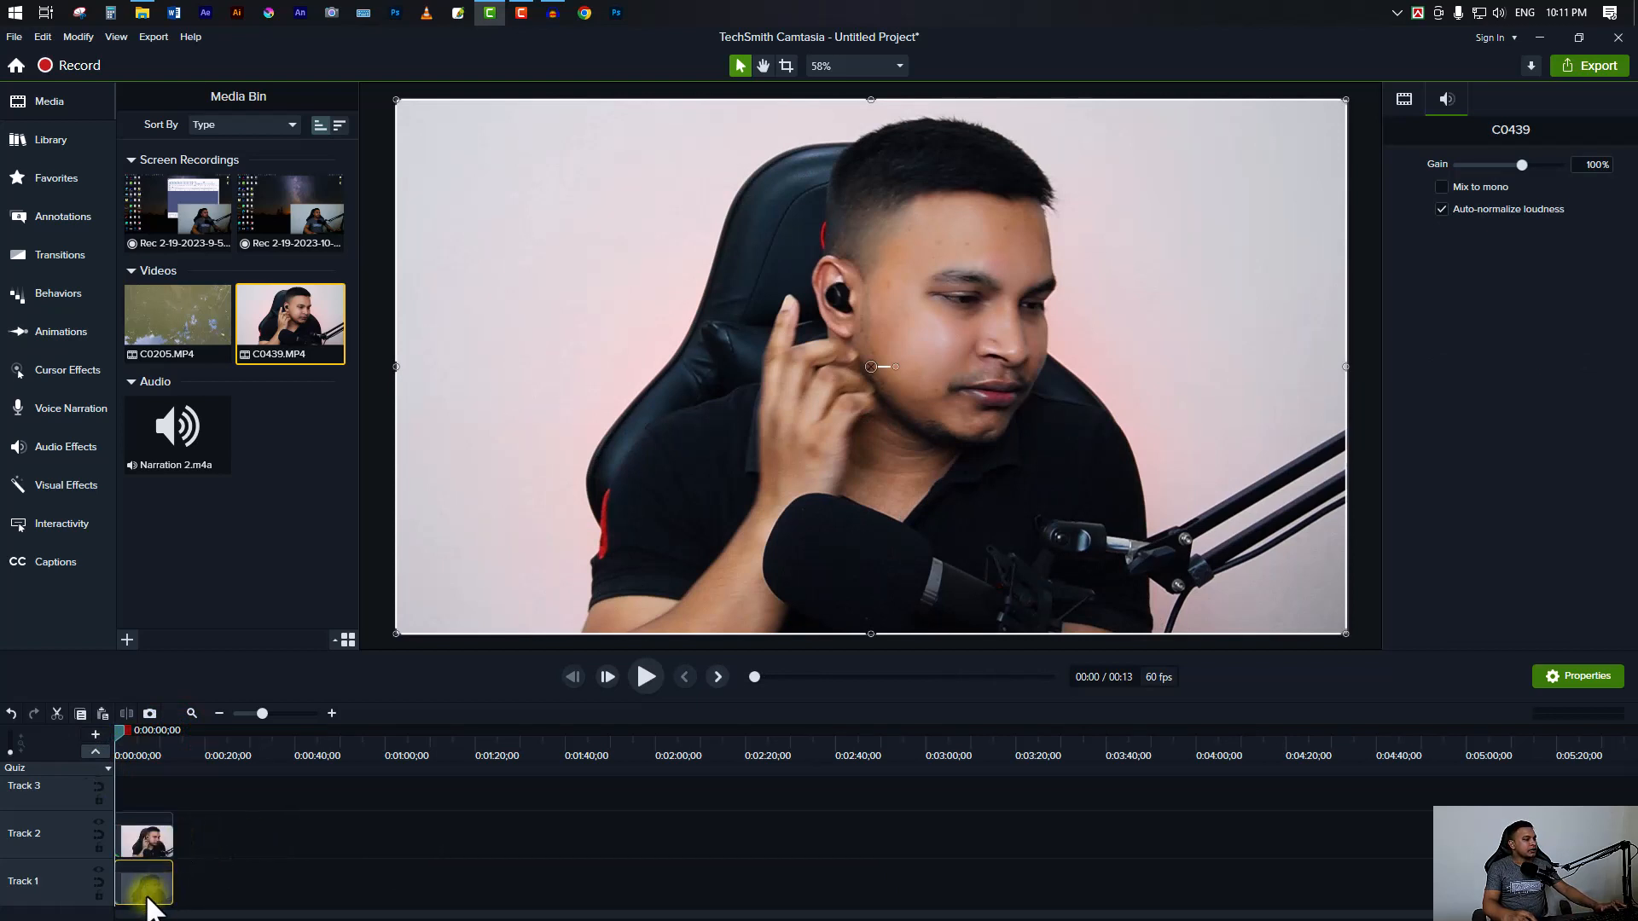
pyautogui.moveTo(146, 894); pyautogui.dragTo(265, 849)
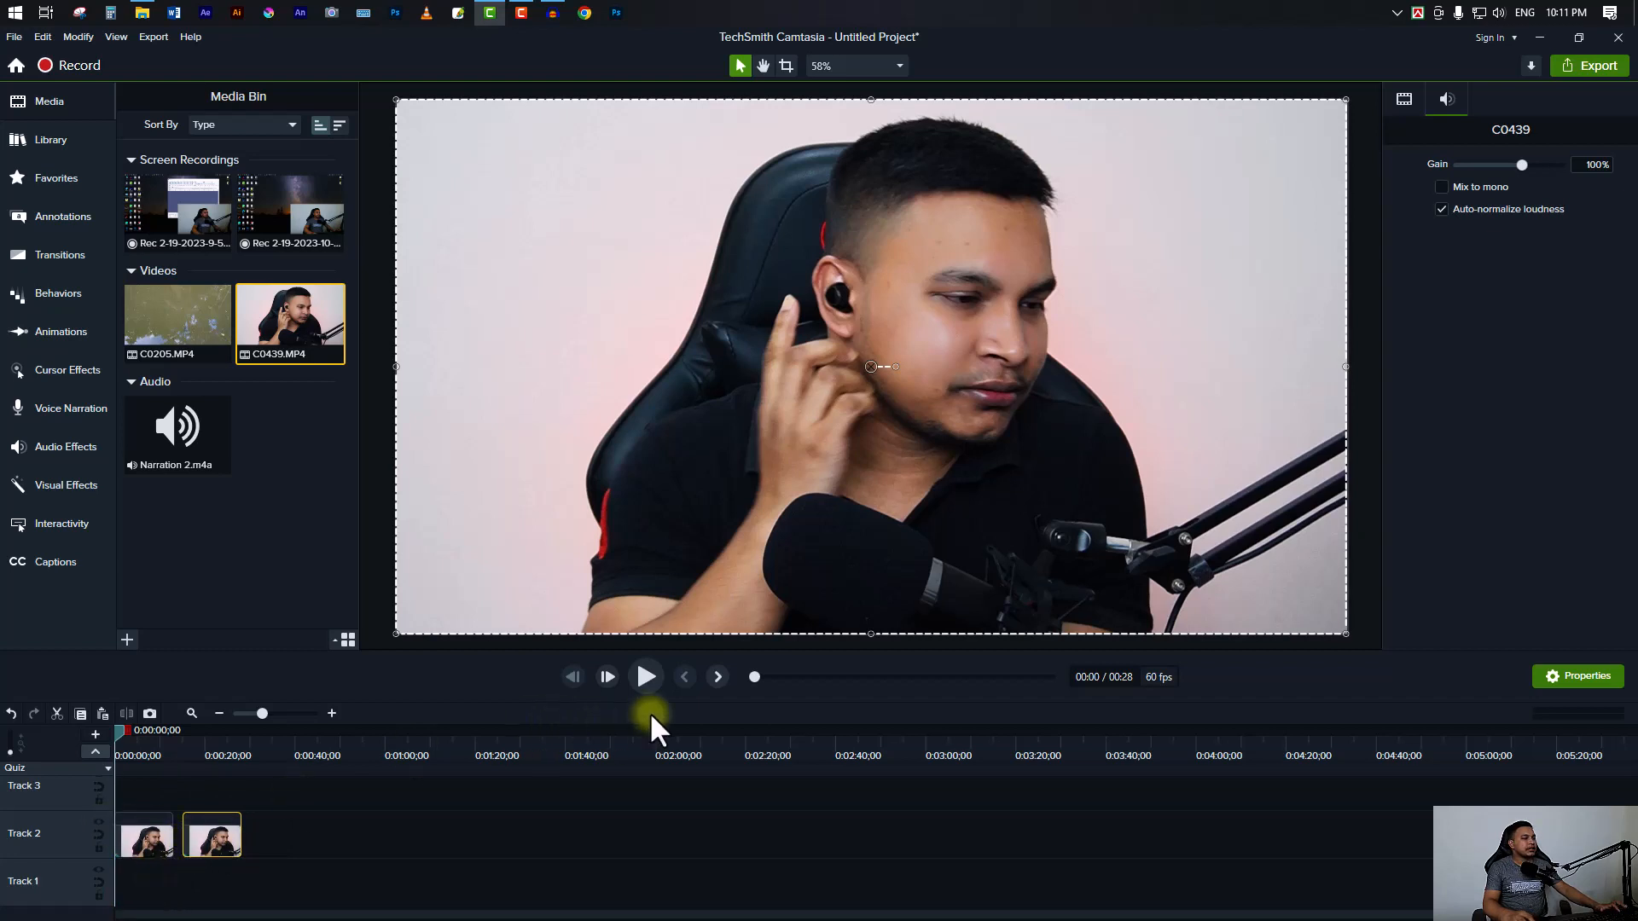
pyautogui.click(646, 676)
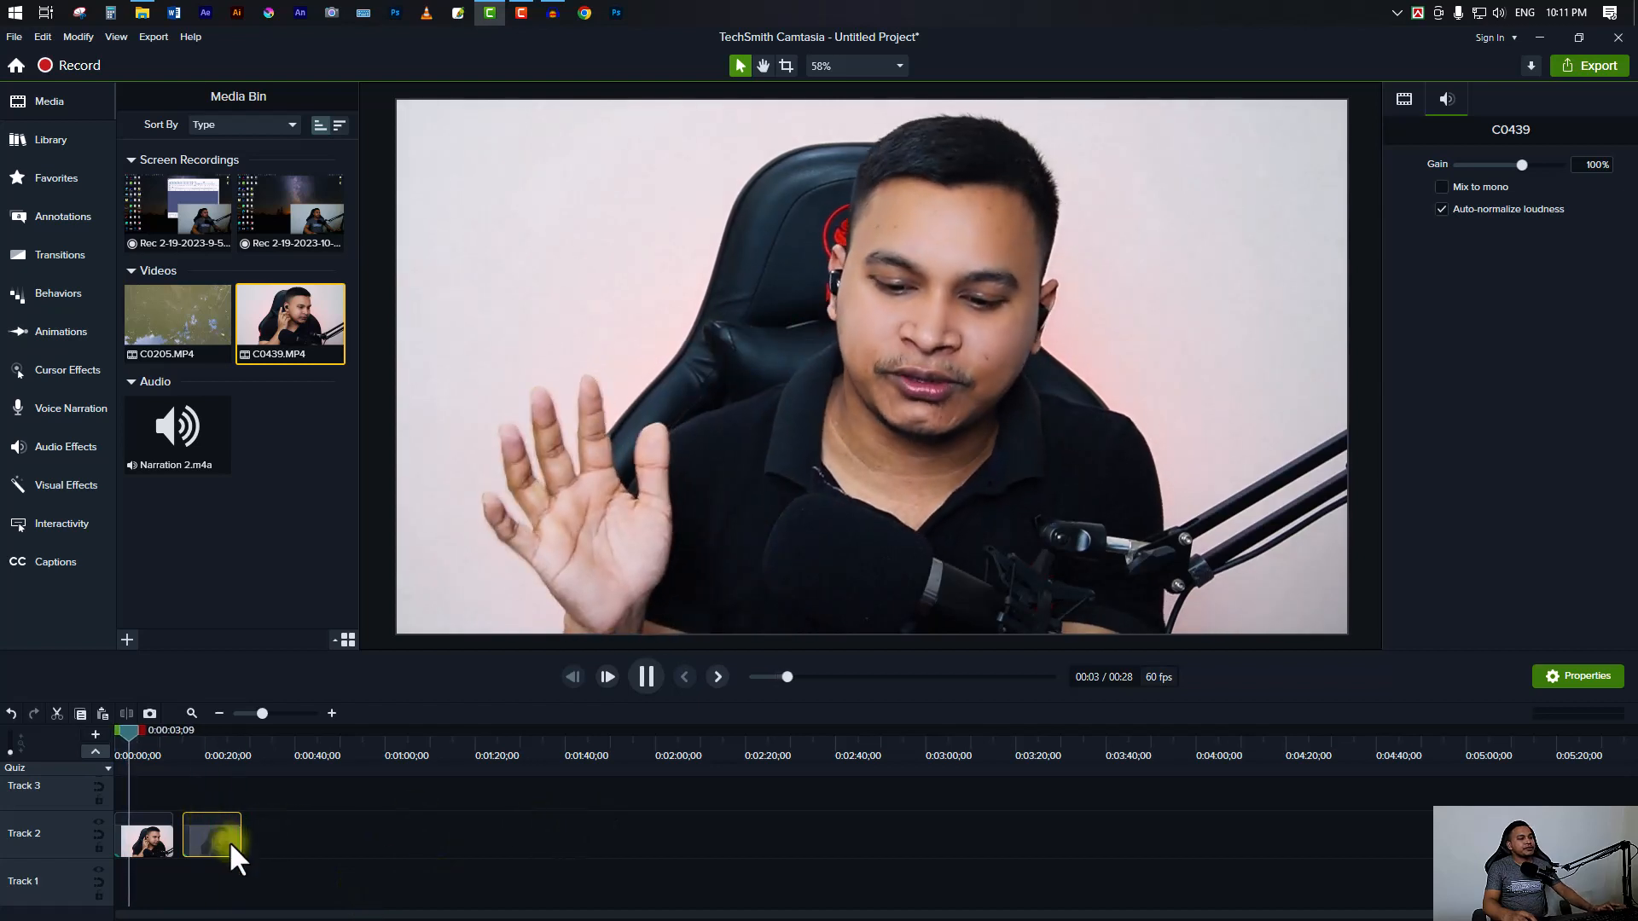
pyautogui.click(644, 677)
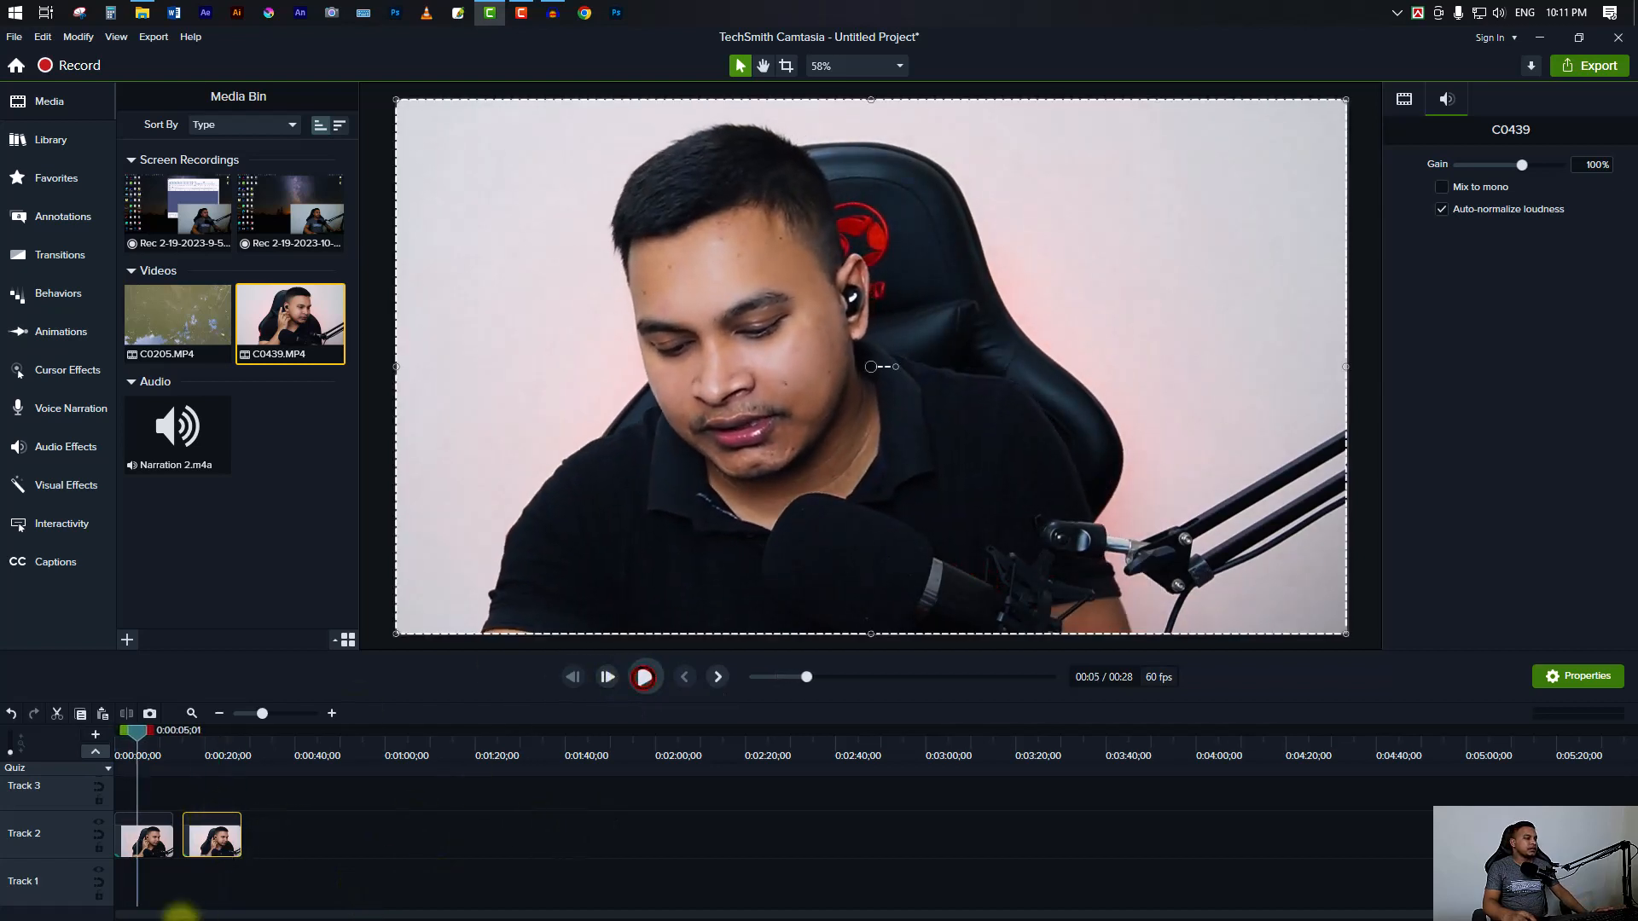
# - Shorten both clips on Track 2 to about 7 to 8 seconds each and play across the gap between them
pyautogui.moveTo(168, 841)
pyautogui.mouseDown()
pyautogui.moveTo(147, 841)
pyautogui.moveTo(182, 840)
pyautogui.mouseUp()
pyautogui.click(629, 679)
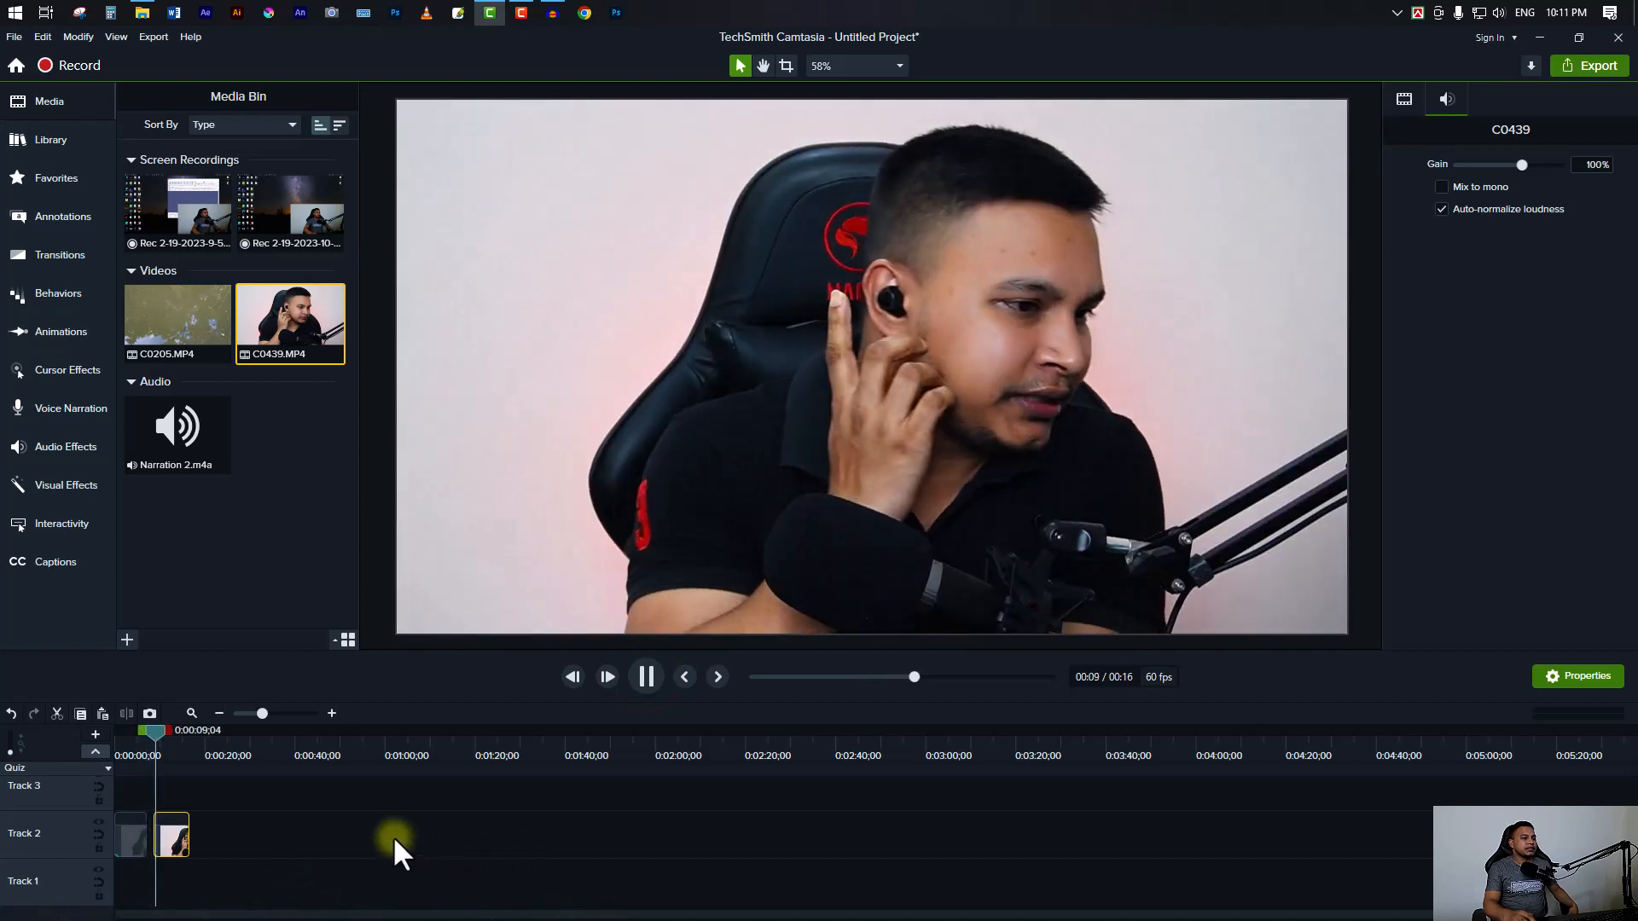
pyautogui.click(650, 678)
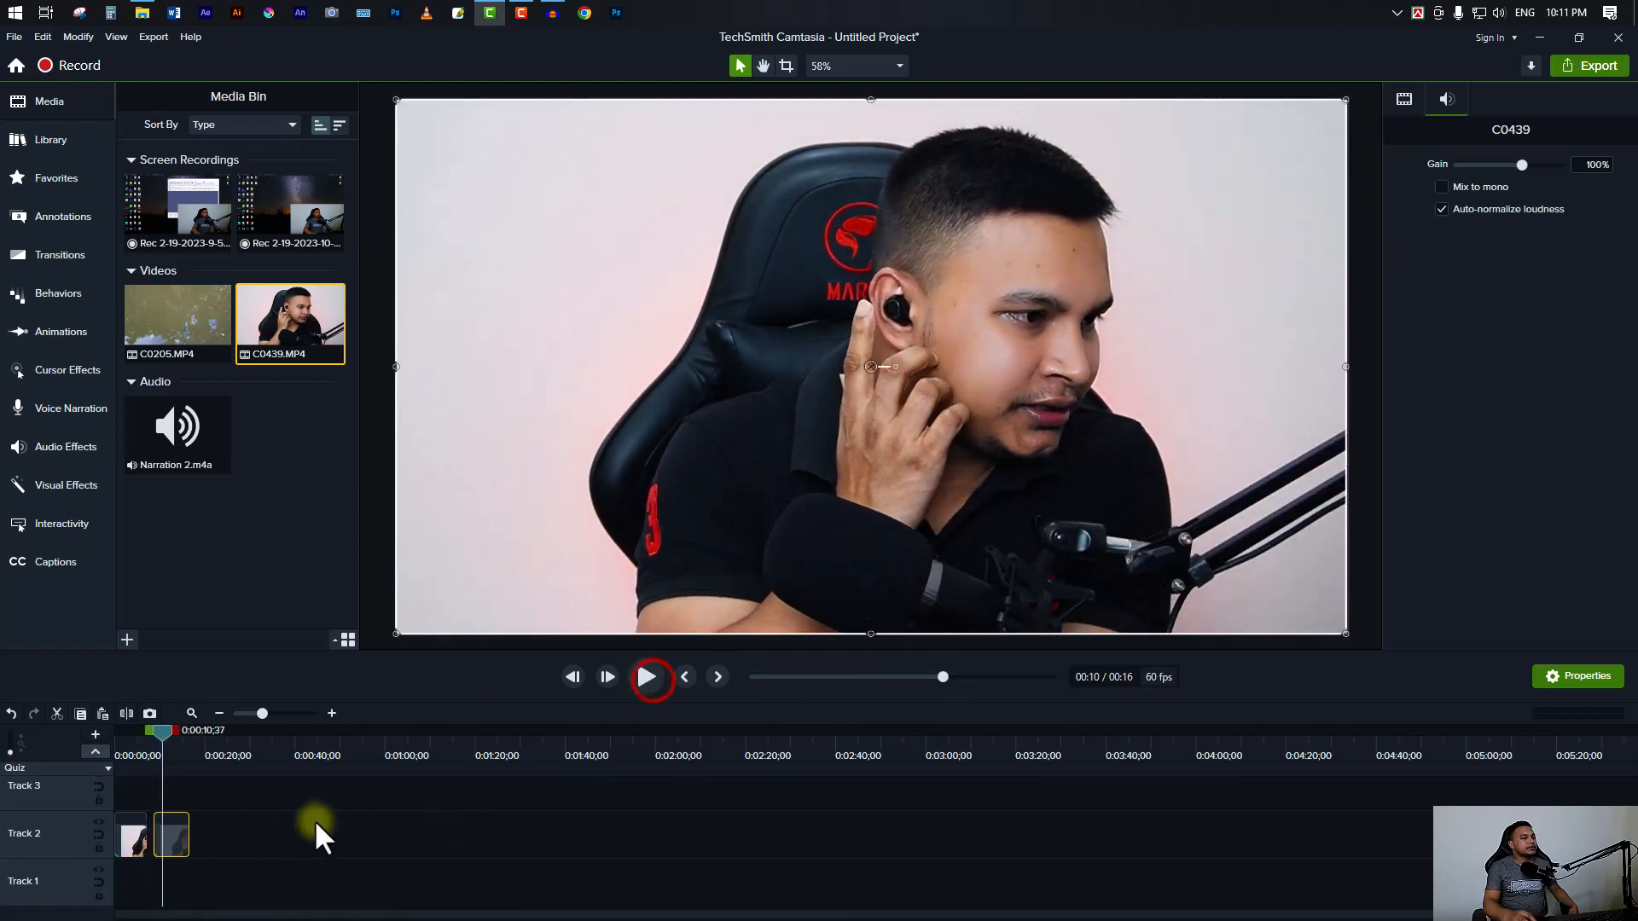
# - Scale the second clip to about half the canvas width and place it at the canvas's left edge, vertically centred
pyautogui.click(1109, 417)
pyautogui.moveTo(1346, 634); pyautogui.dragTo(871, 367)
pyautogui.moveTo(803, 299); pyautogui.dragTo(803, 432)
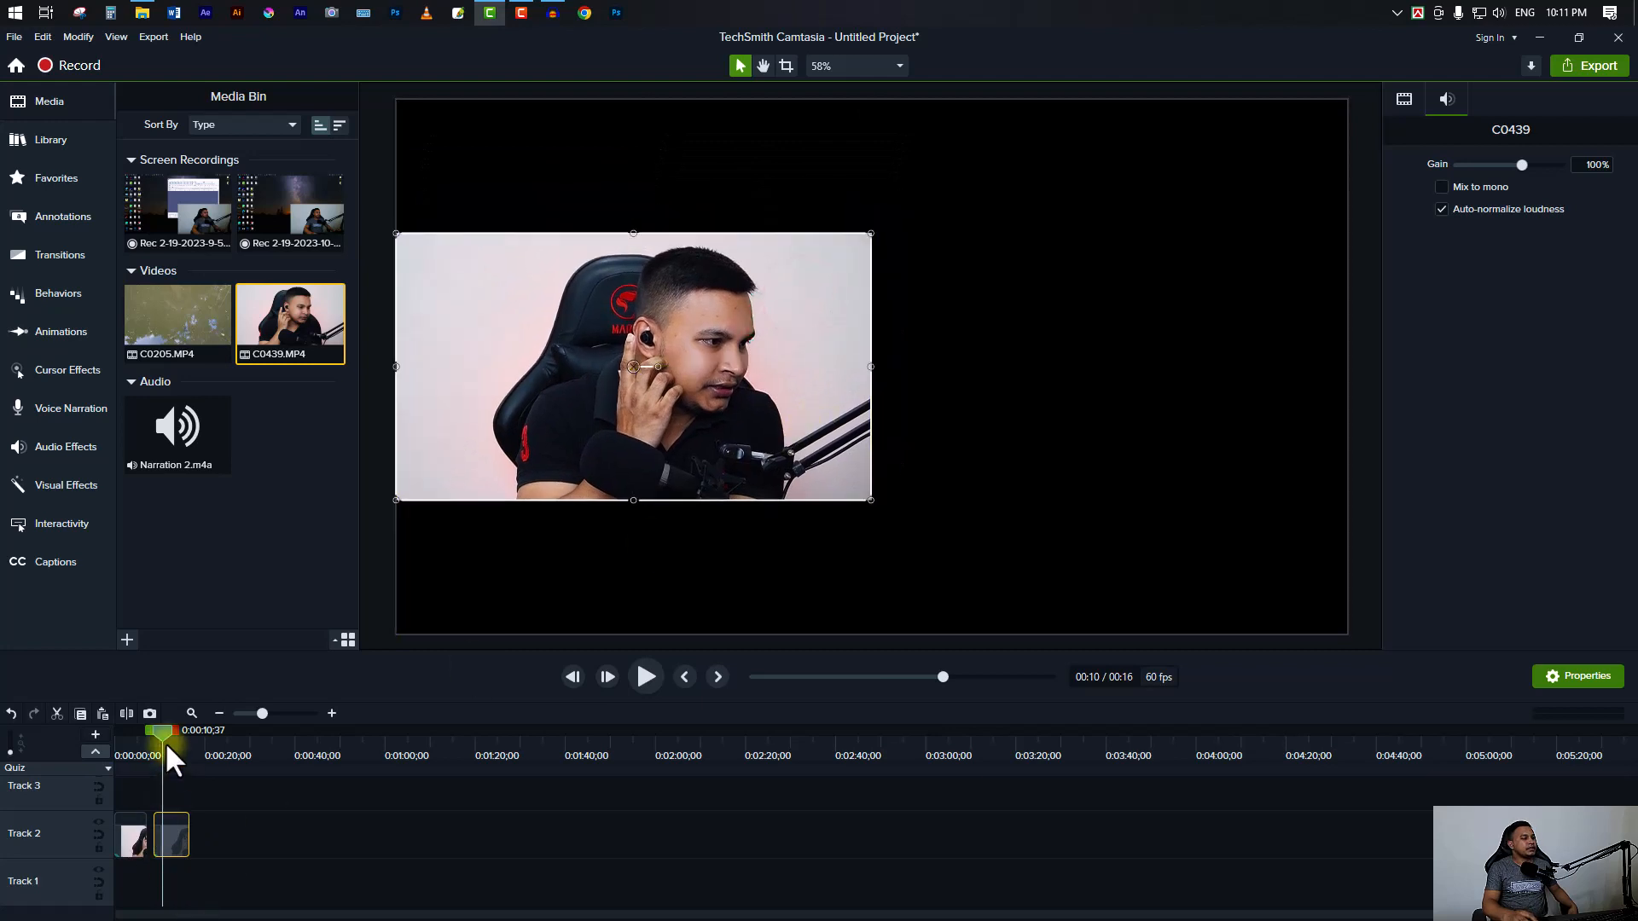
# - Scale the first clip to about 47.5% and place it in the right half of the canvas, vertically centred
pyautogui.moveTo(165, 741); pyautogui.dragTo(137, 740)
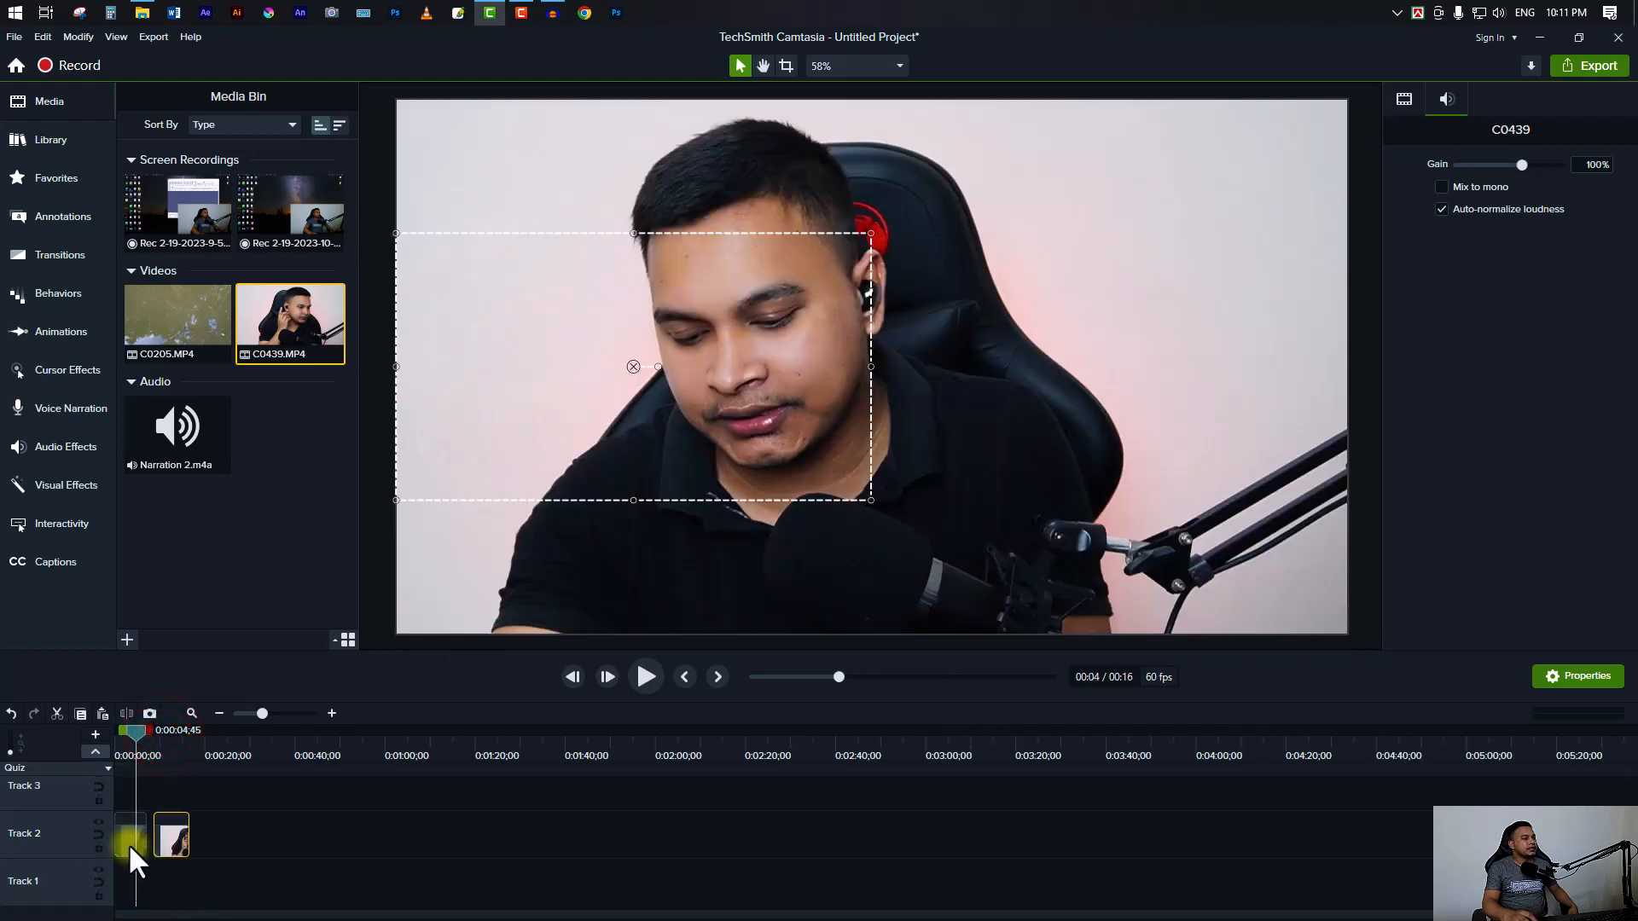
pyautogui.click(135, 861)
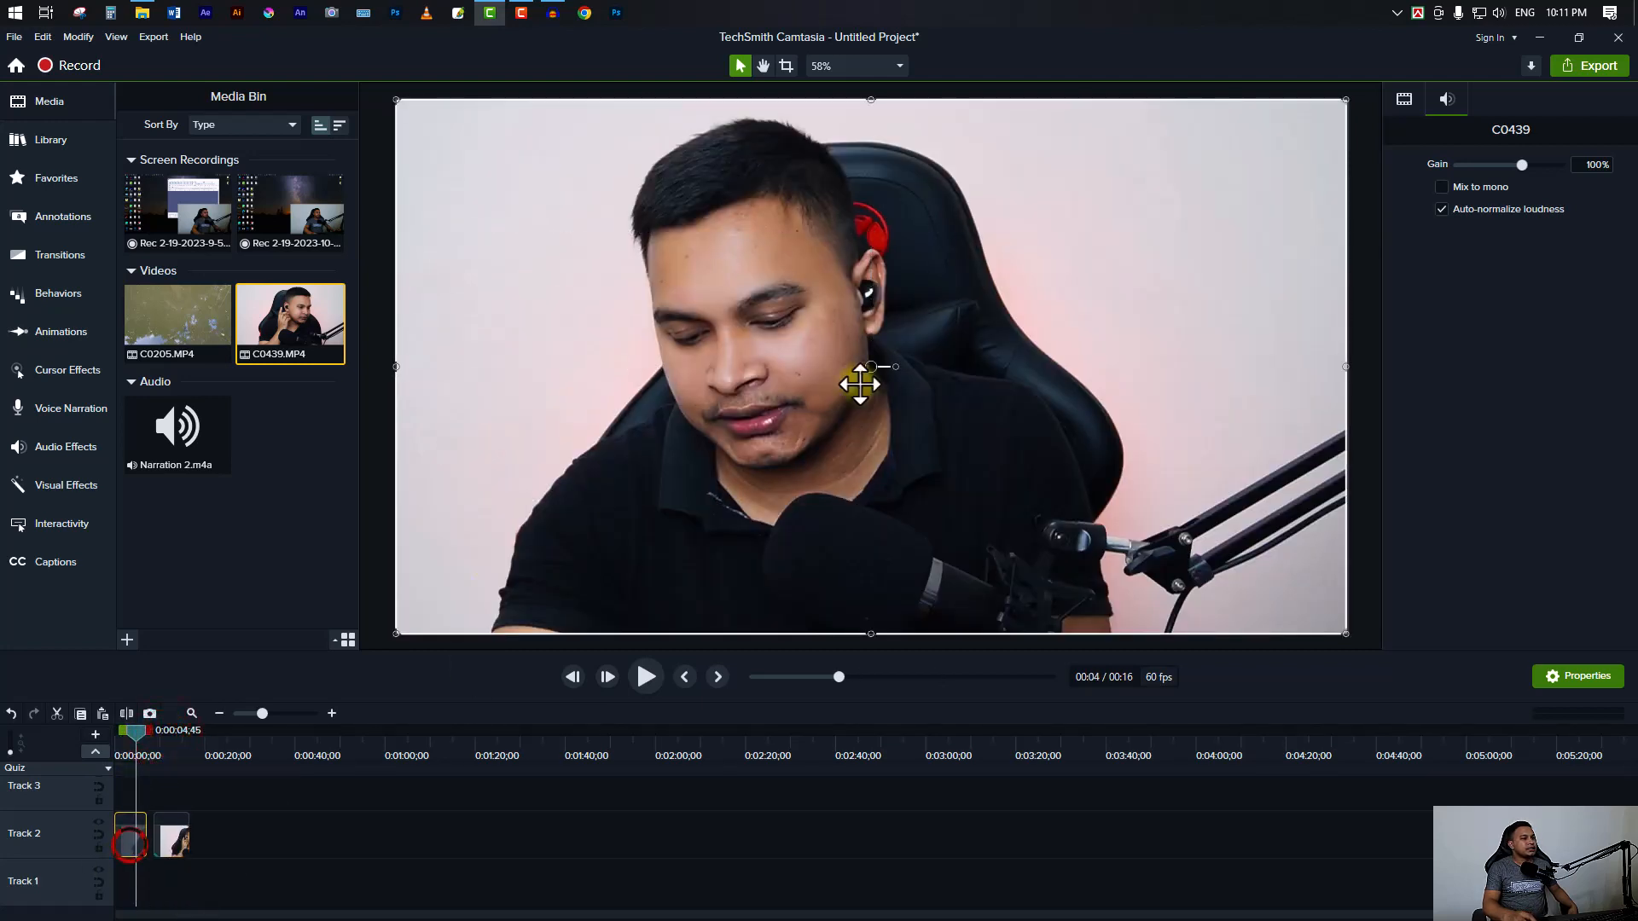
pyautogui.moveTo(1347, 633); pyautogui.dragTo(771, 351)
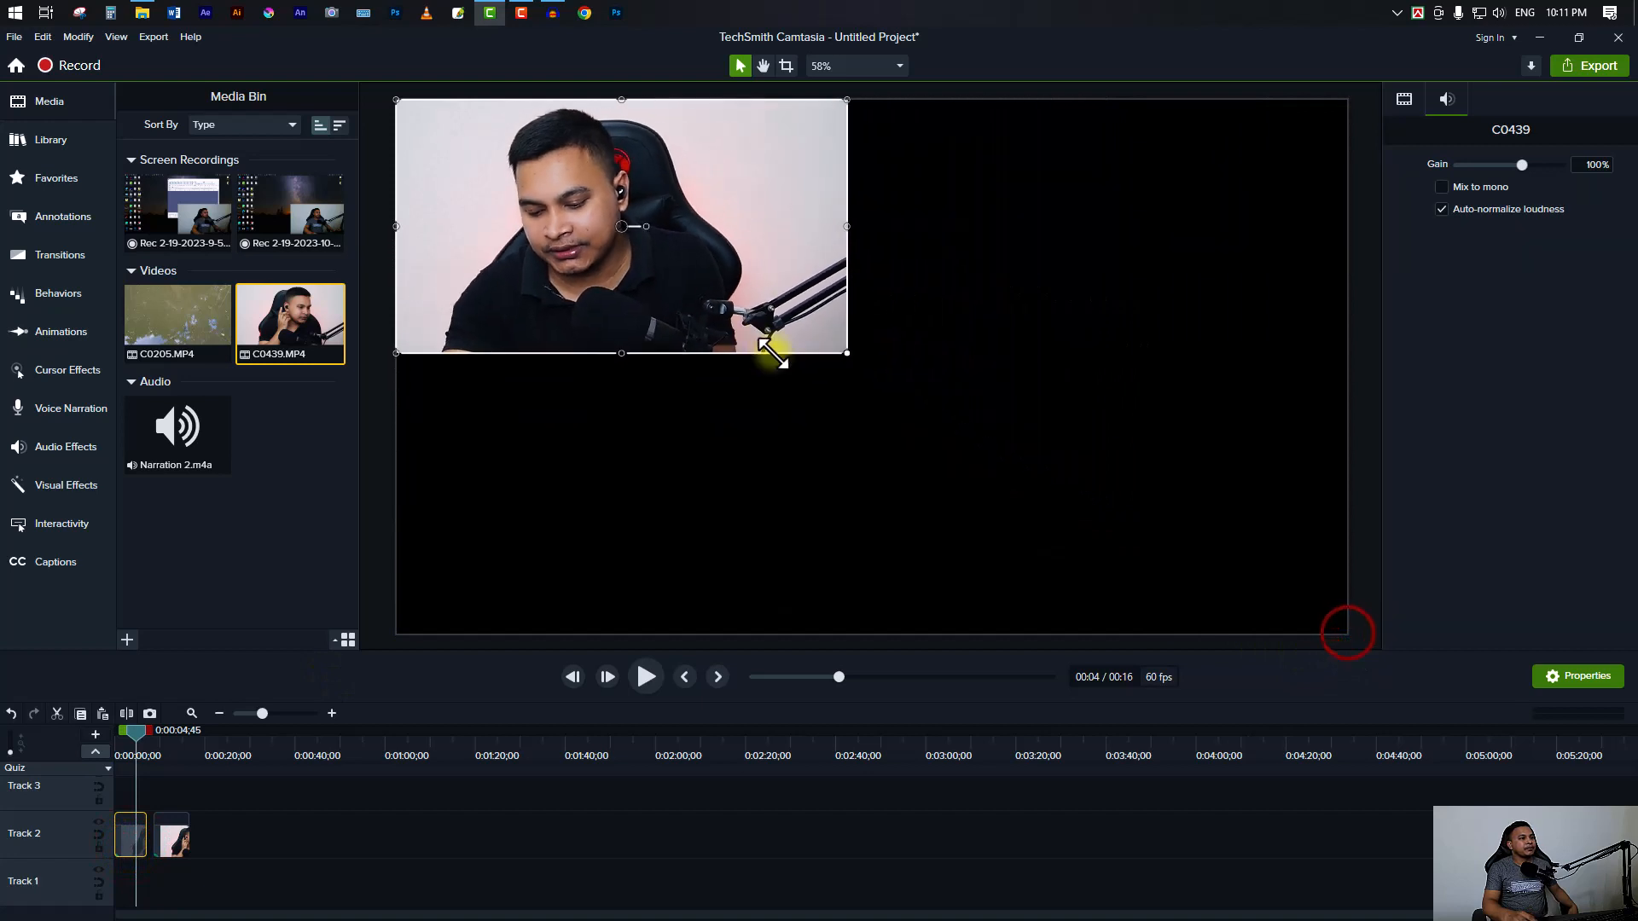
pyautogui.moveTo(743, 265); pyautogui.dragTo(1213, 403)
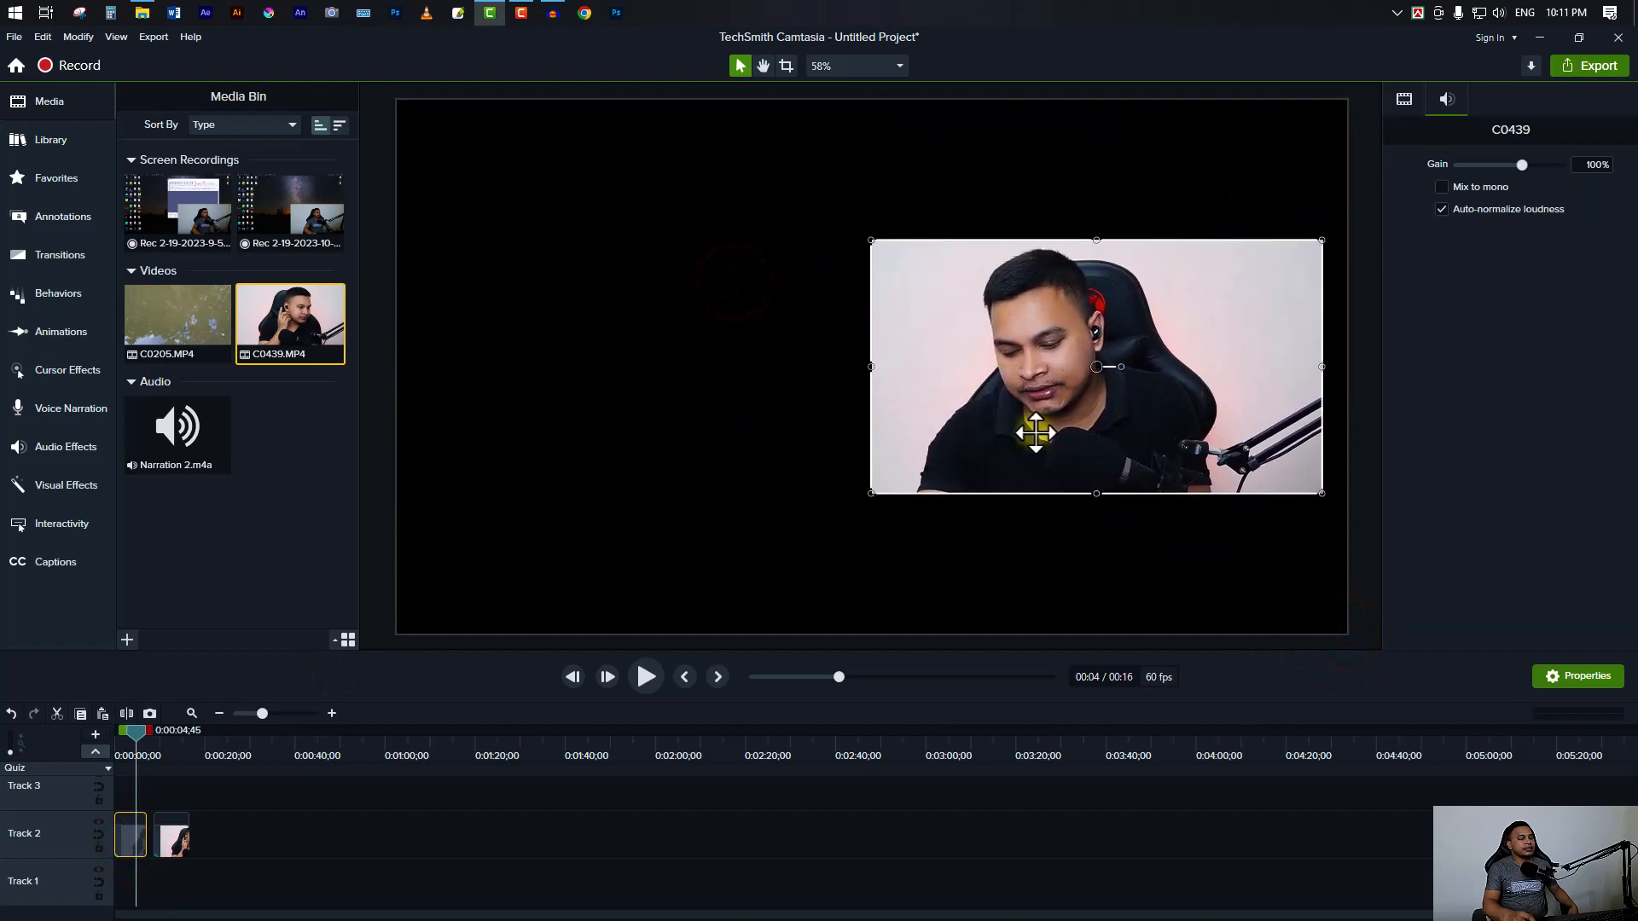
# - Move the second clip to the start of Track 3 and extend the Track 2 clip to the same end point
pyautogui.moveTo(178, 833); pyautogui.dragTo(100, 734)
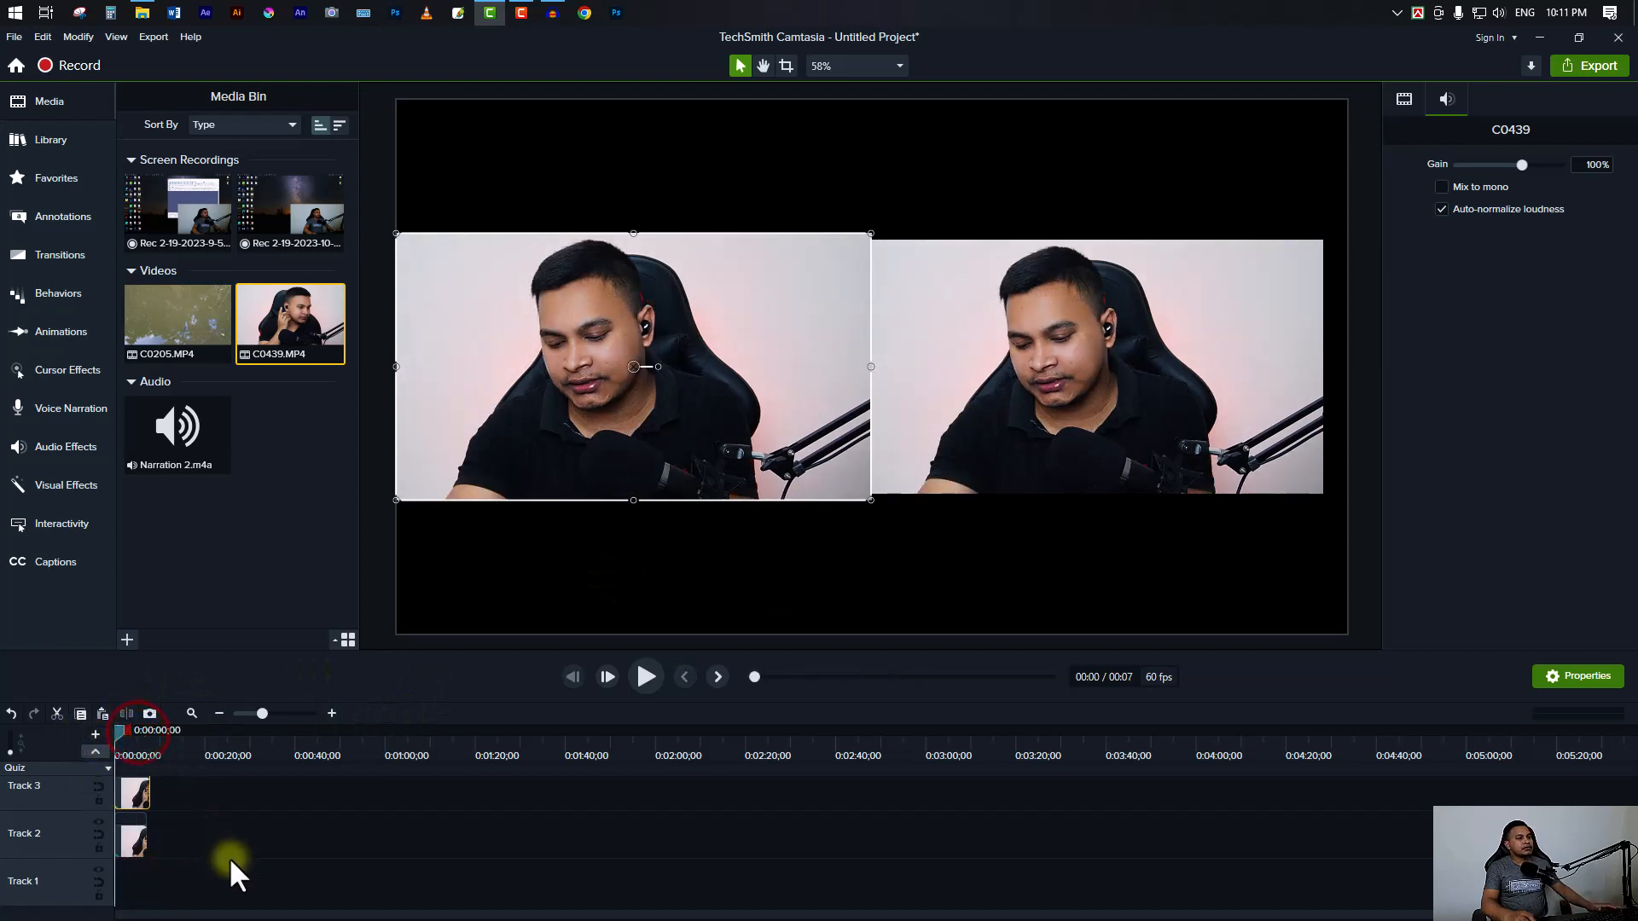
pyautogui.scroll(3, 198, 848)
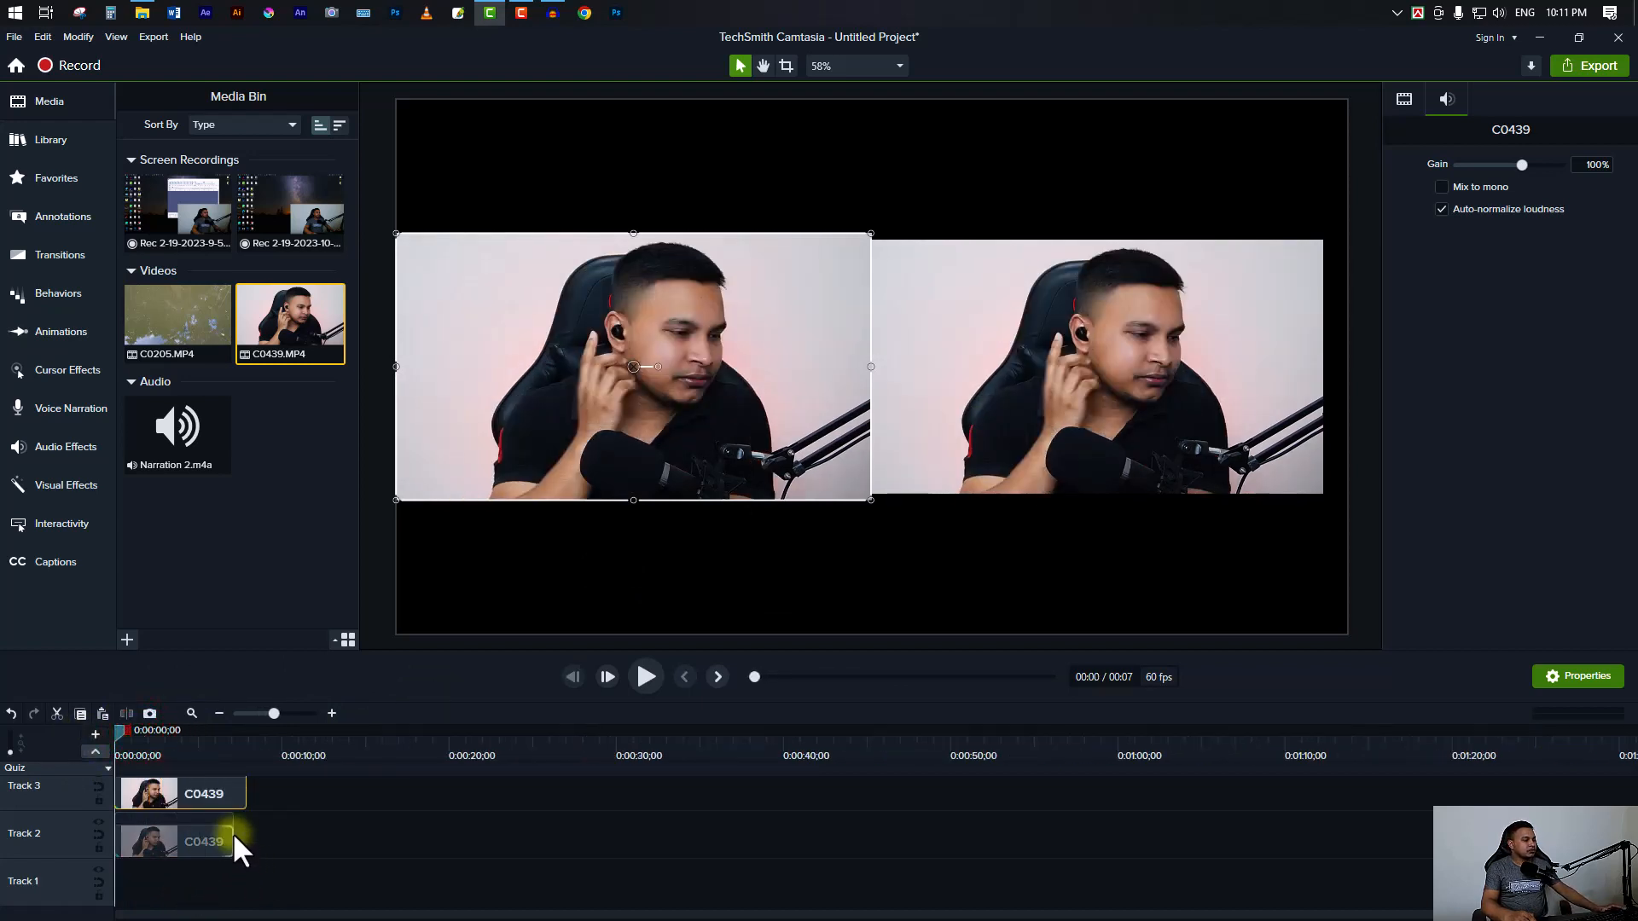
pyautogui.moveTo(233, 844); pyautogui.dragTo(268, 867)
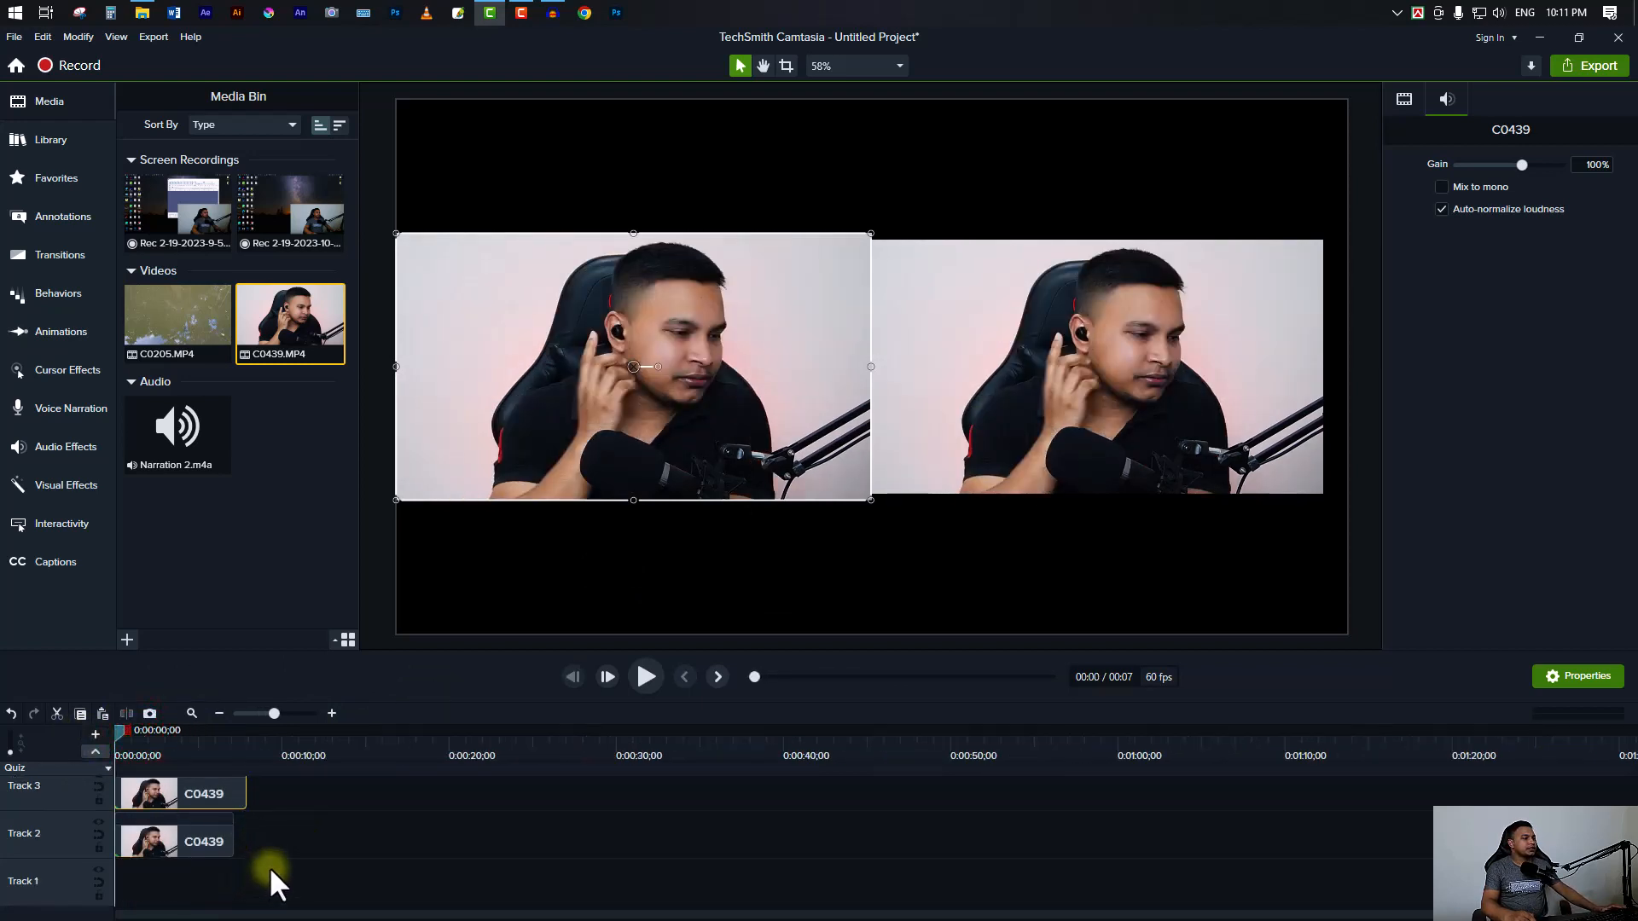
pyautogui.click(229, 841)
# - Shrink the left video slightly and move the right video to the canvas's right edge, leaving a gap between them
pyautogui.click(768, 420)
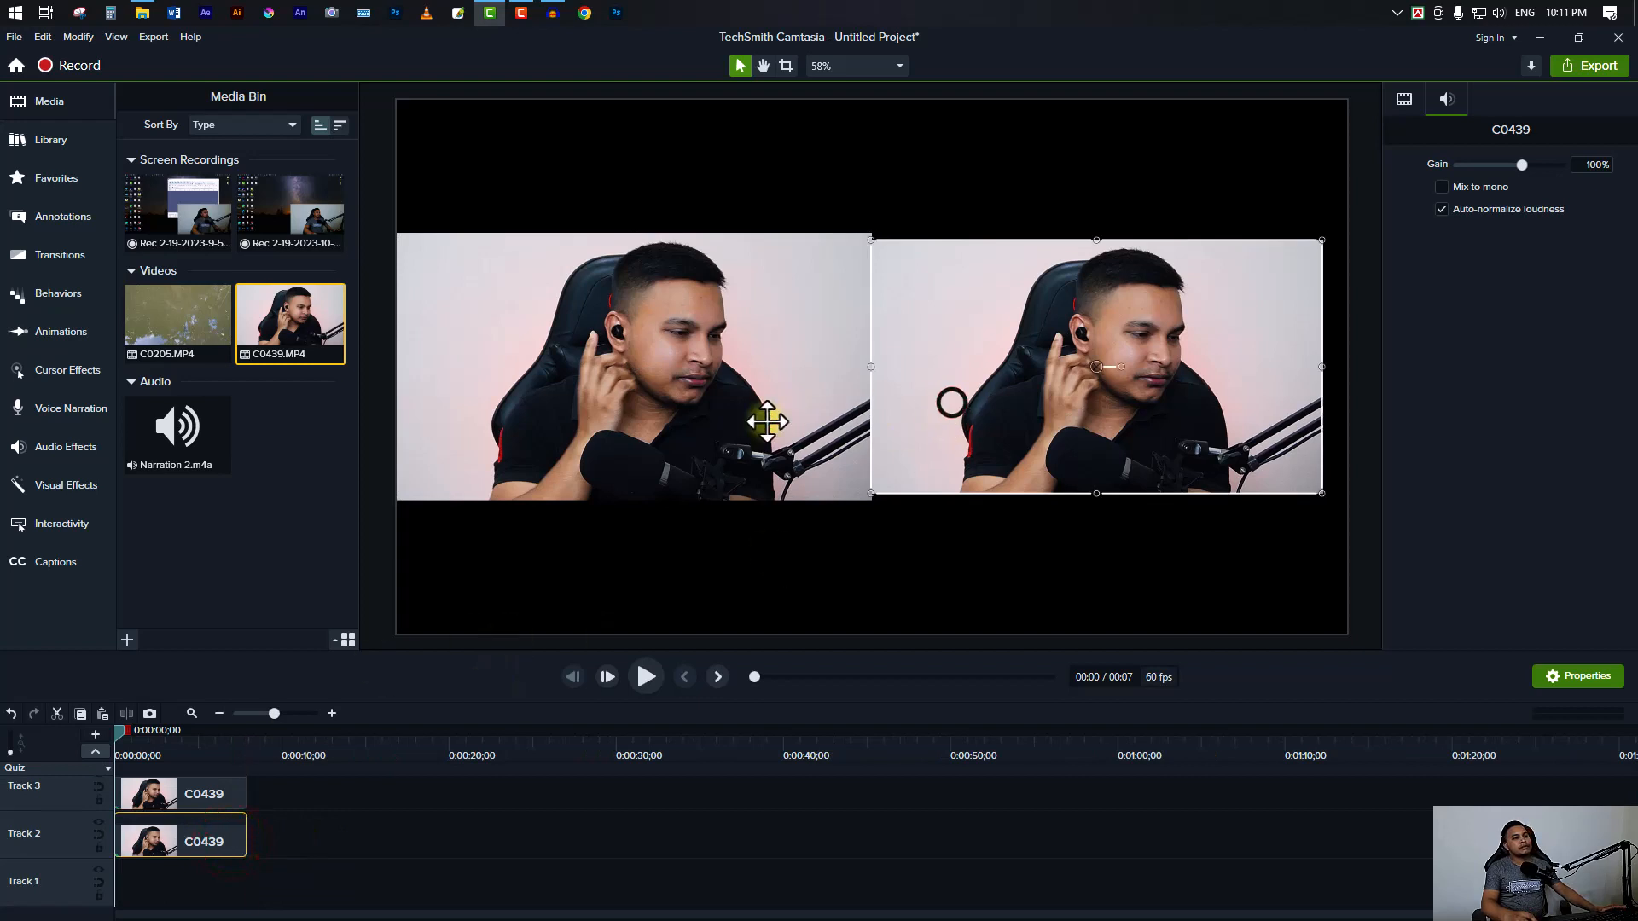
pyautogui.moveTo(870, 500); pyautogui.dragTo(799, 467)
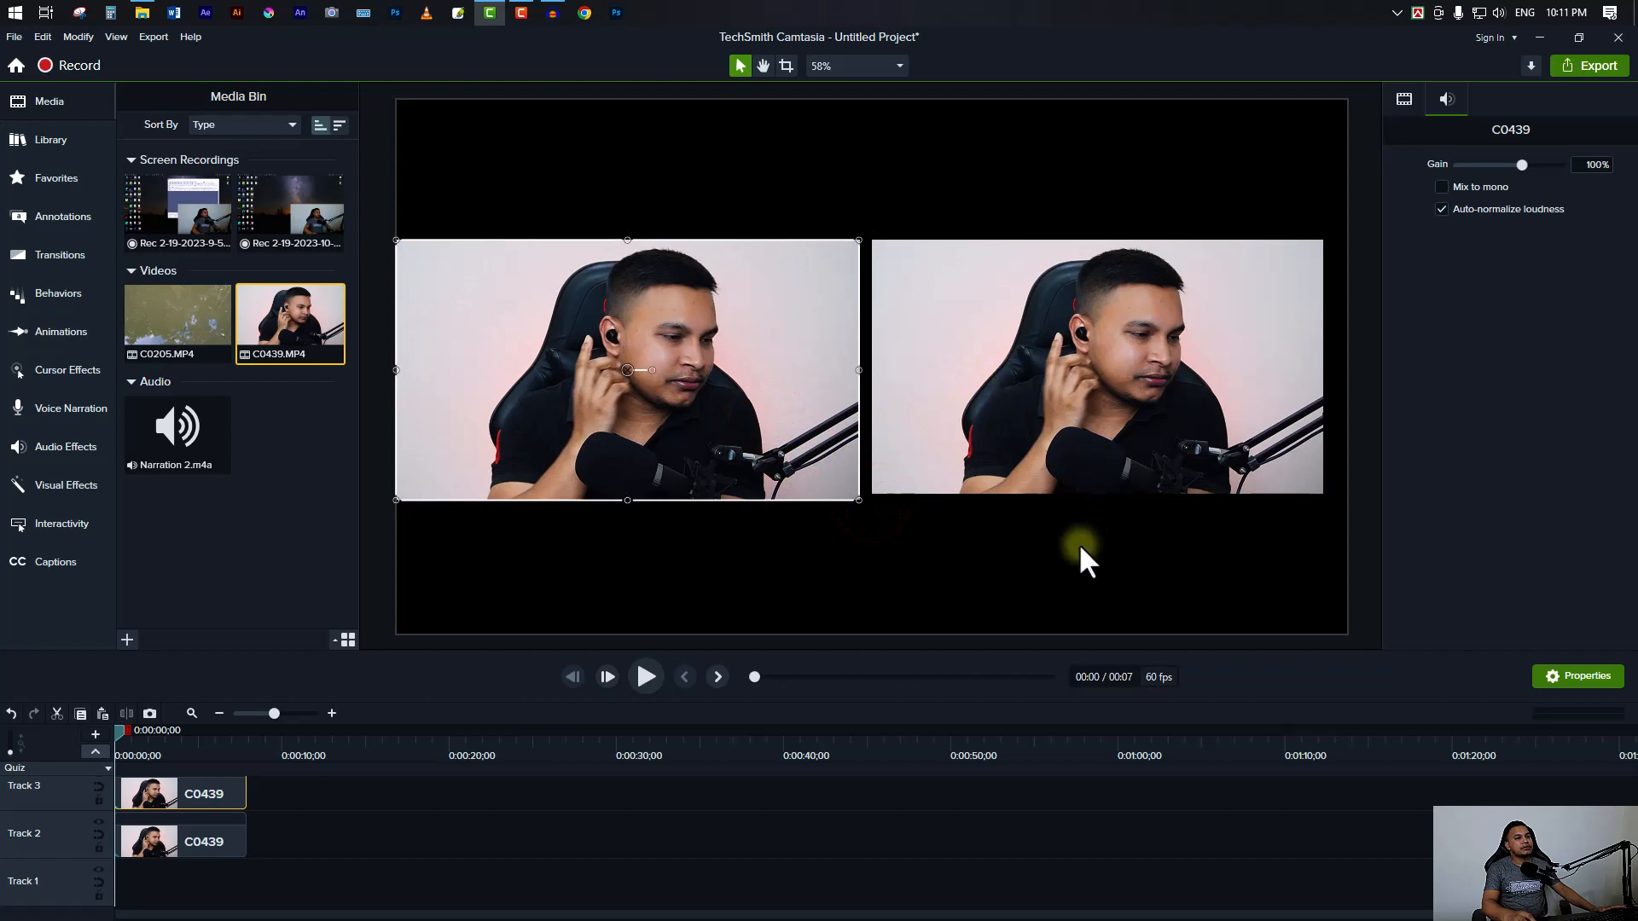
pyautogui.moveTo(1098, 430); pyautogui.dragTo(1136, 429)
pyautogui.click(921, 565)
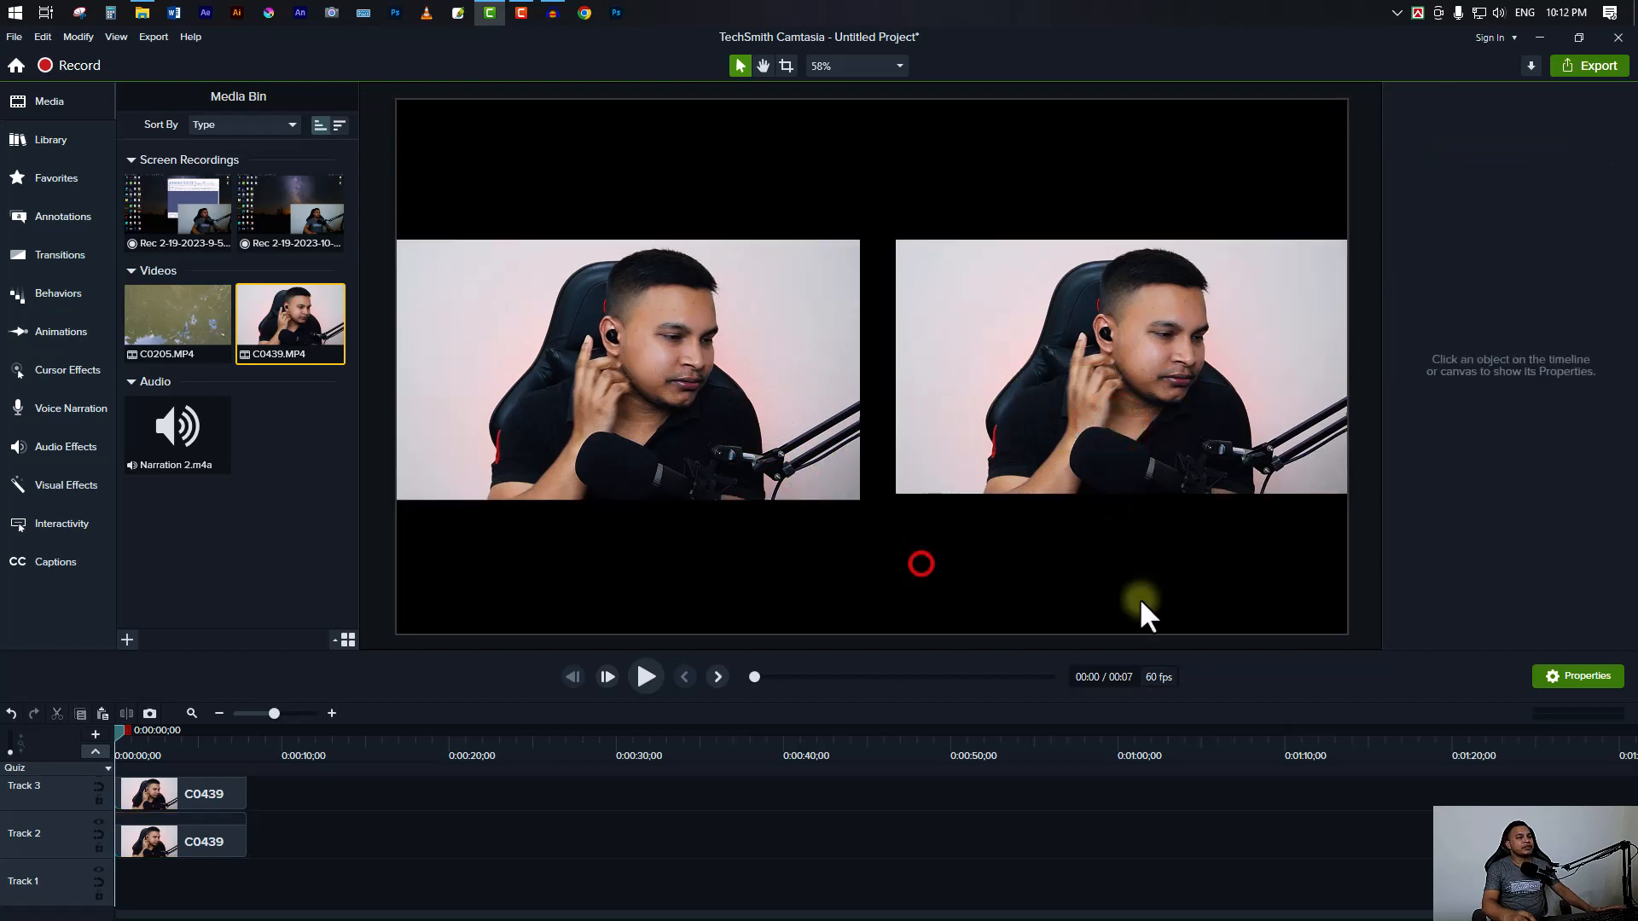
# - Lock Track 3 and apply the Border visual effect to the C0439 clip on Track 2
pyautogui.click(192, 836)
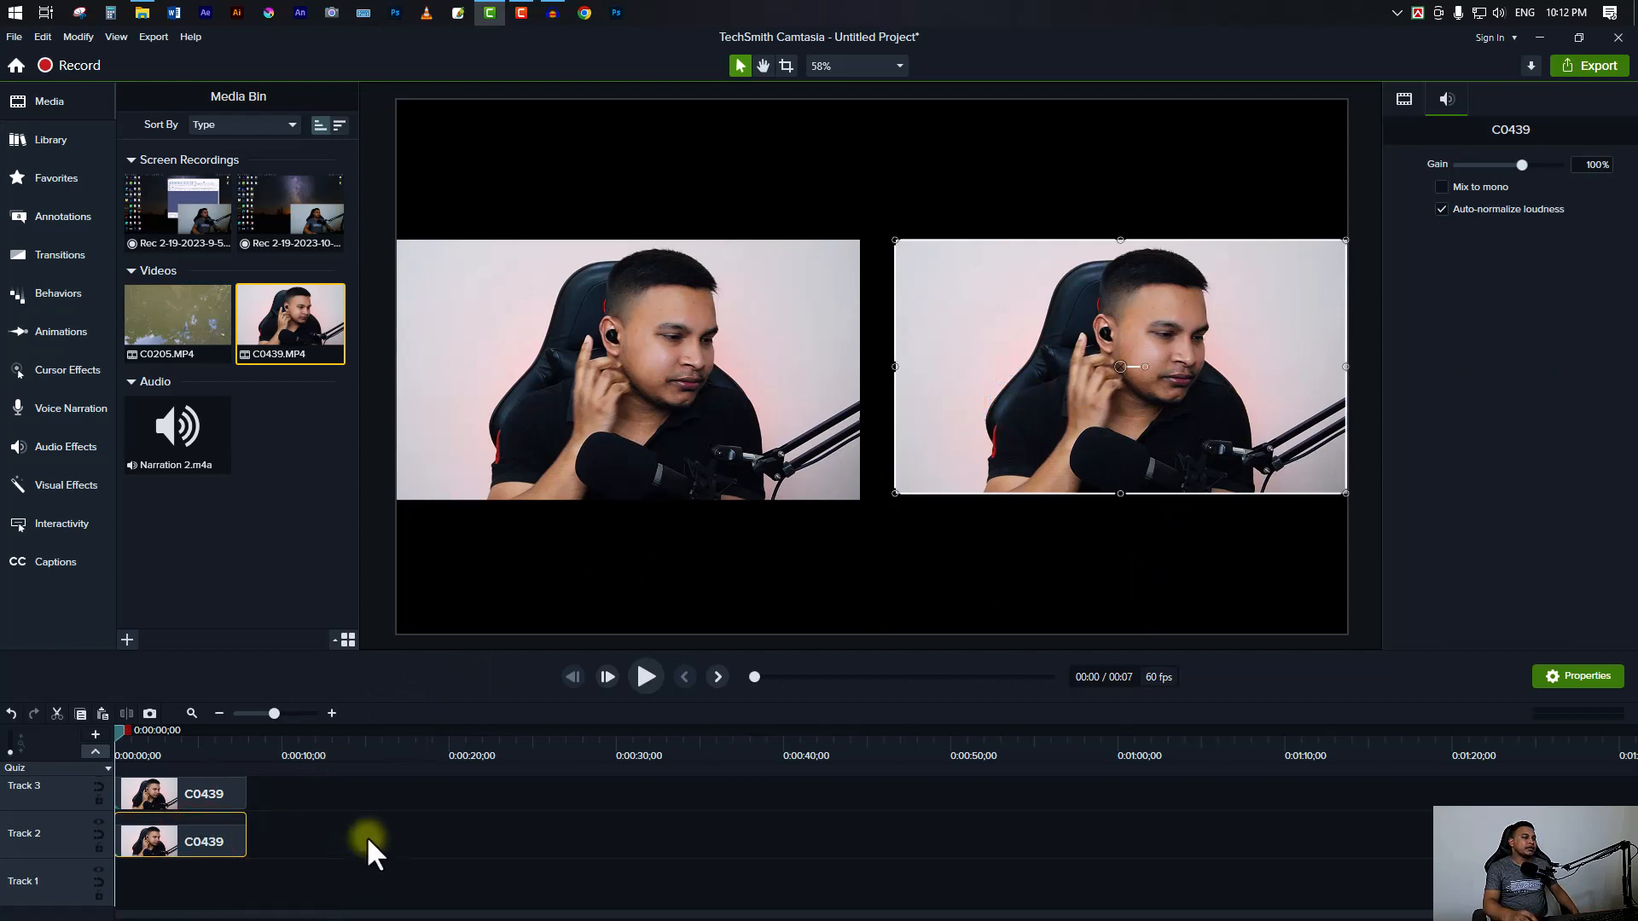
pyautogui.click(98, 798)
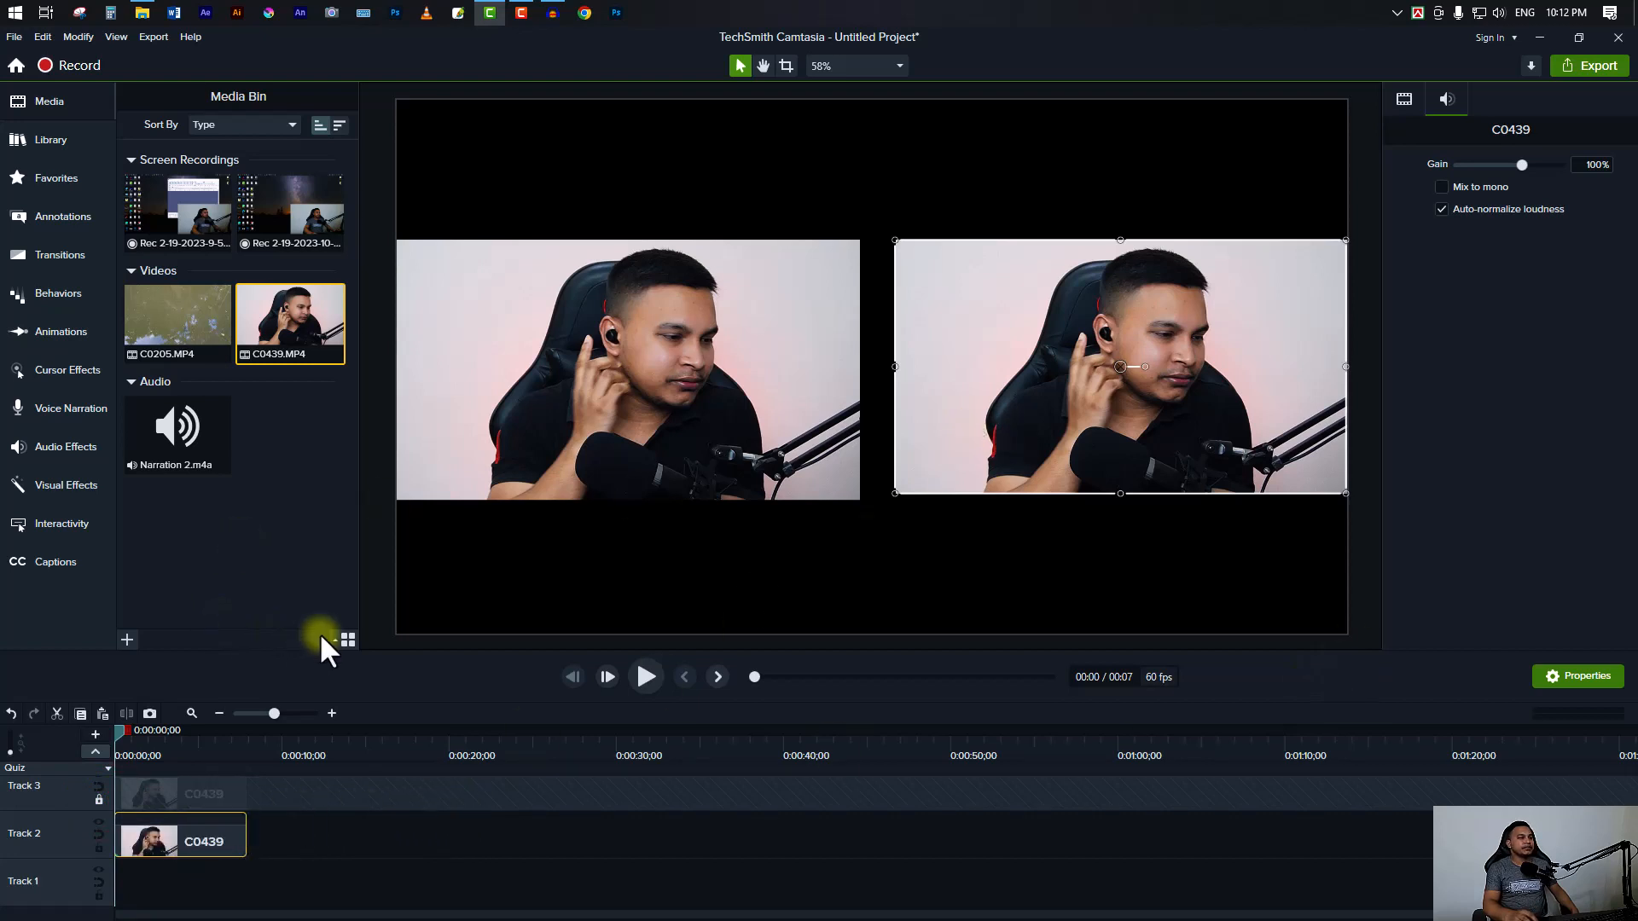
pyautogui.click(65, 485)
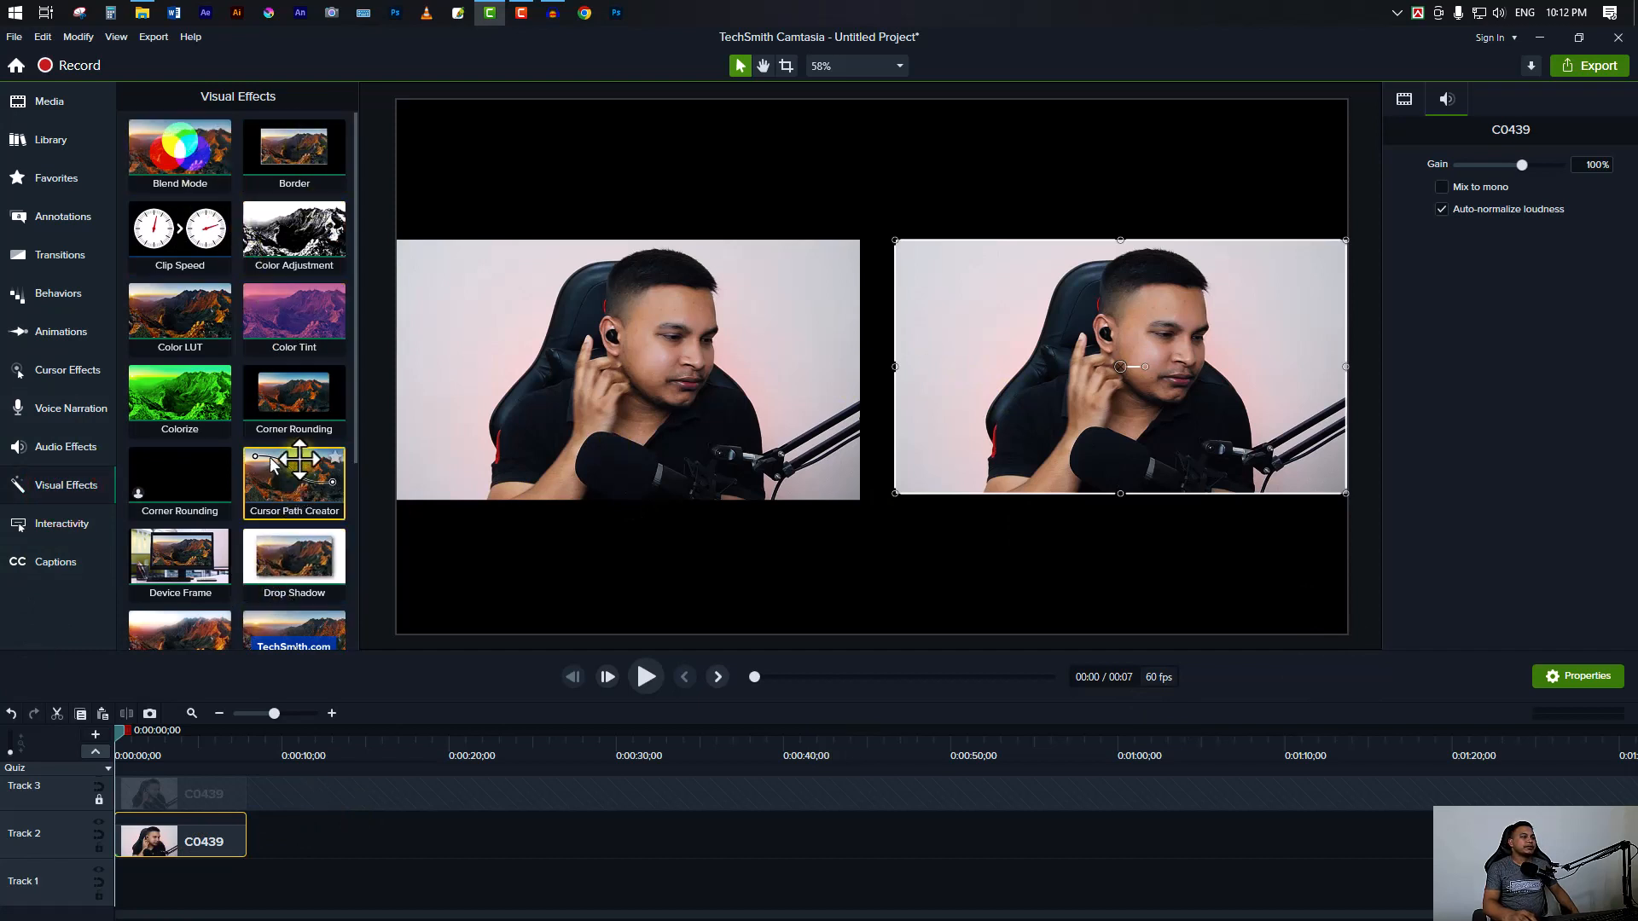
pyautogui.moveTo(292, 158); pyautogui.dragTo(187, 843)
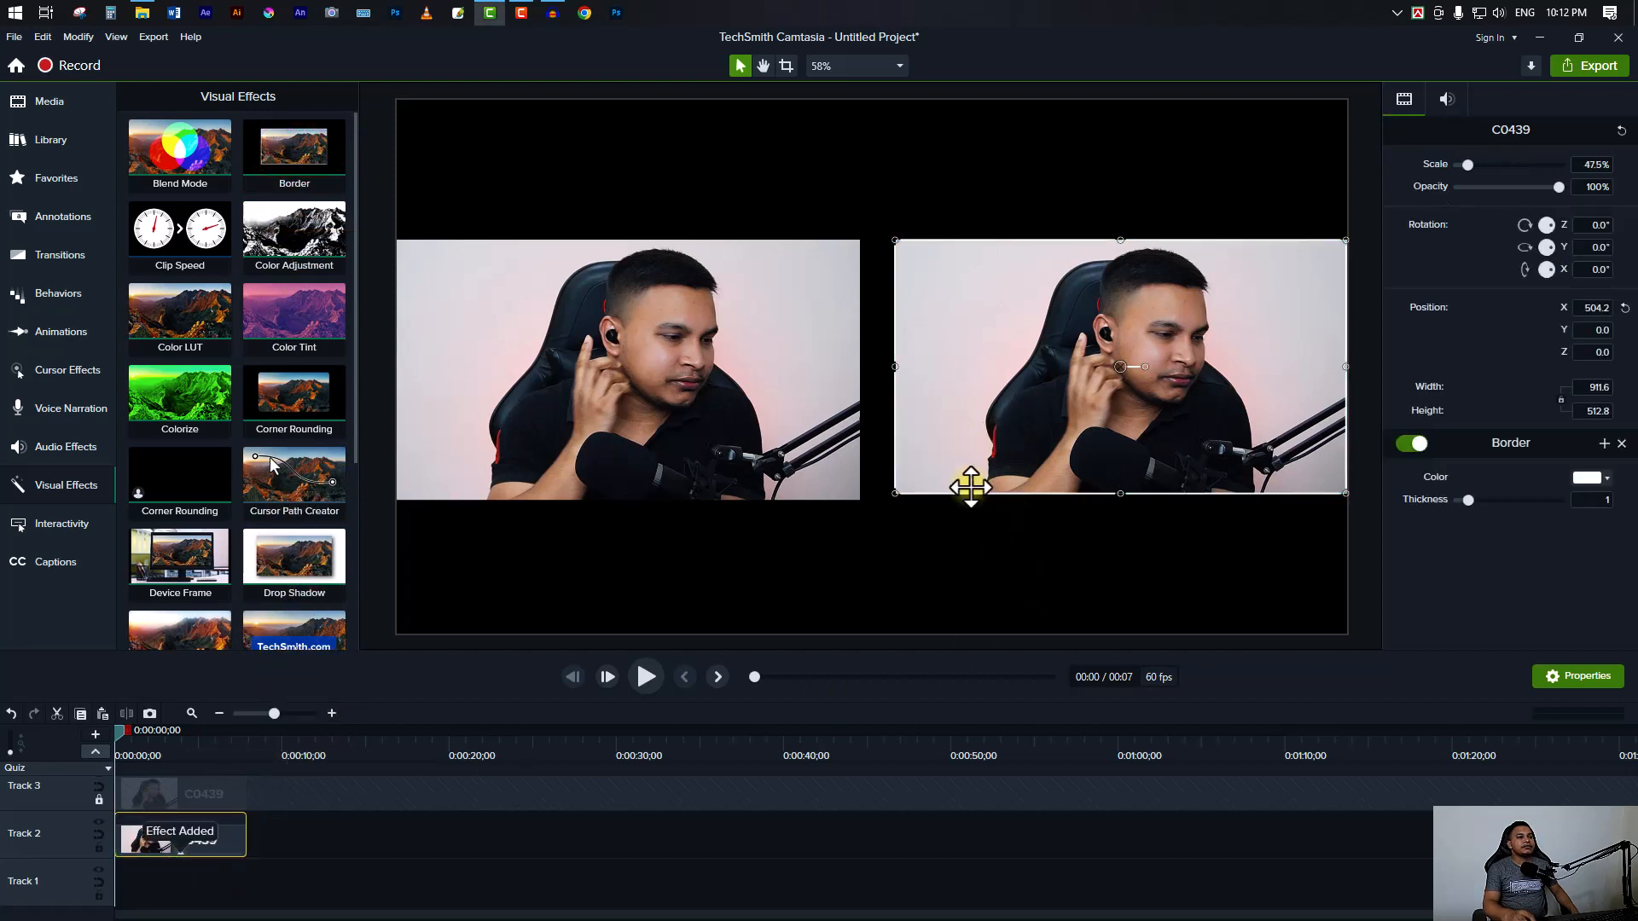
# - Set the border on the Track 2 clip to thickness 7 and colour it red
pyautogui.click(994, 550)
pyautogui.click(988, 441)
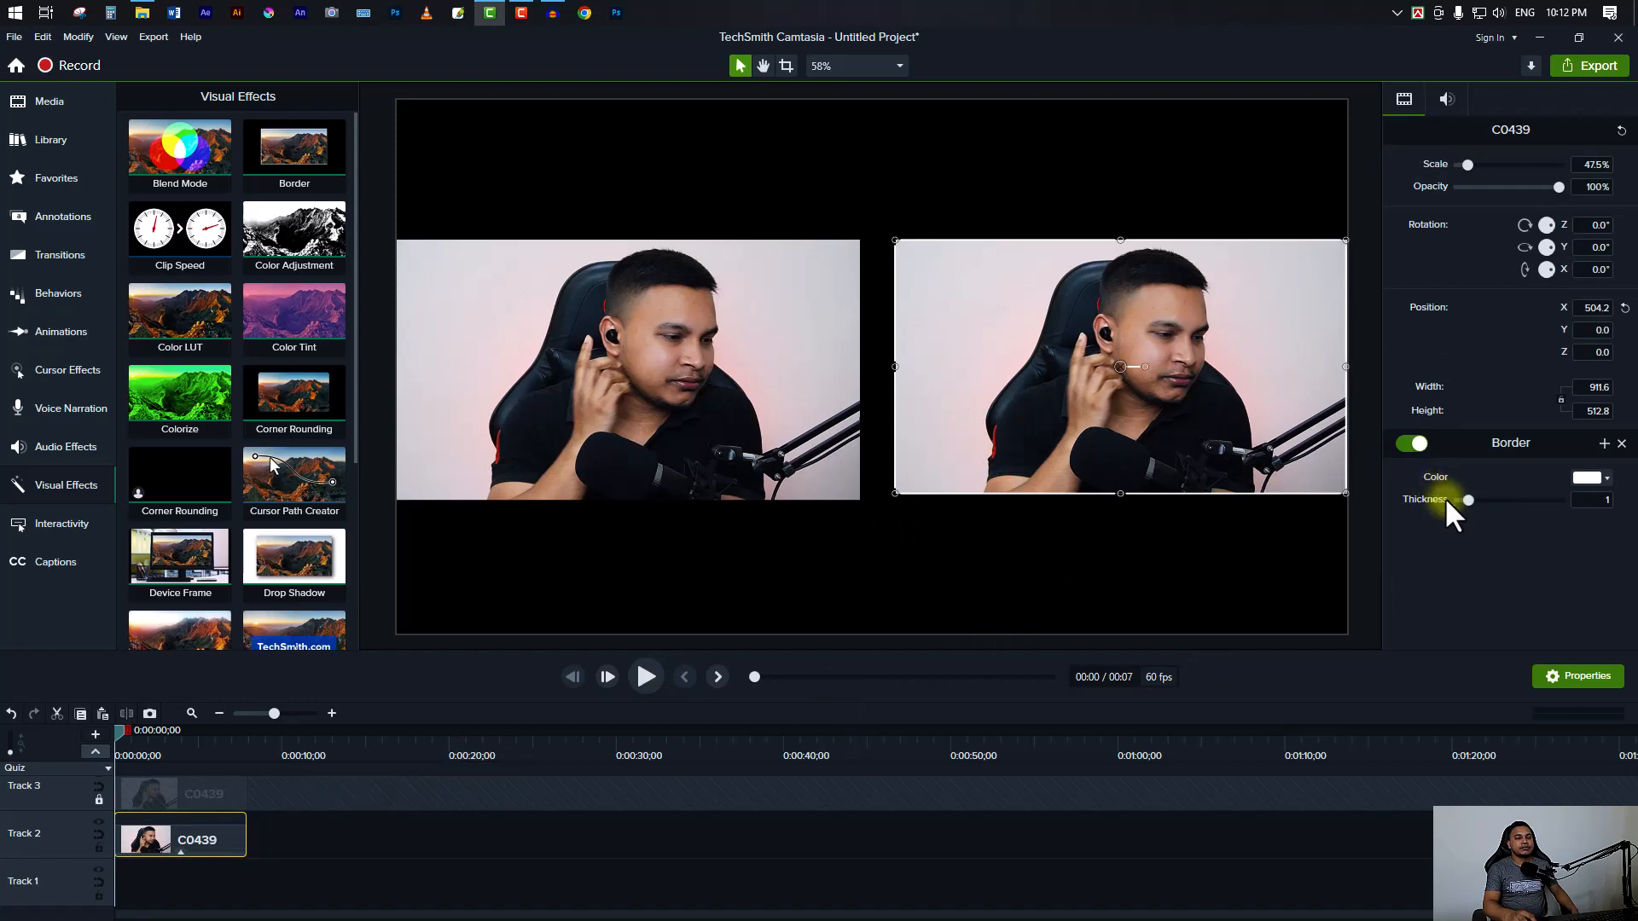
pyautogui.moveTo(1471, 500); pyautogui.dragTo(1530, 500)
pyautogui.click(1587, 478)
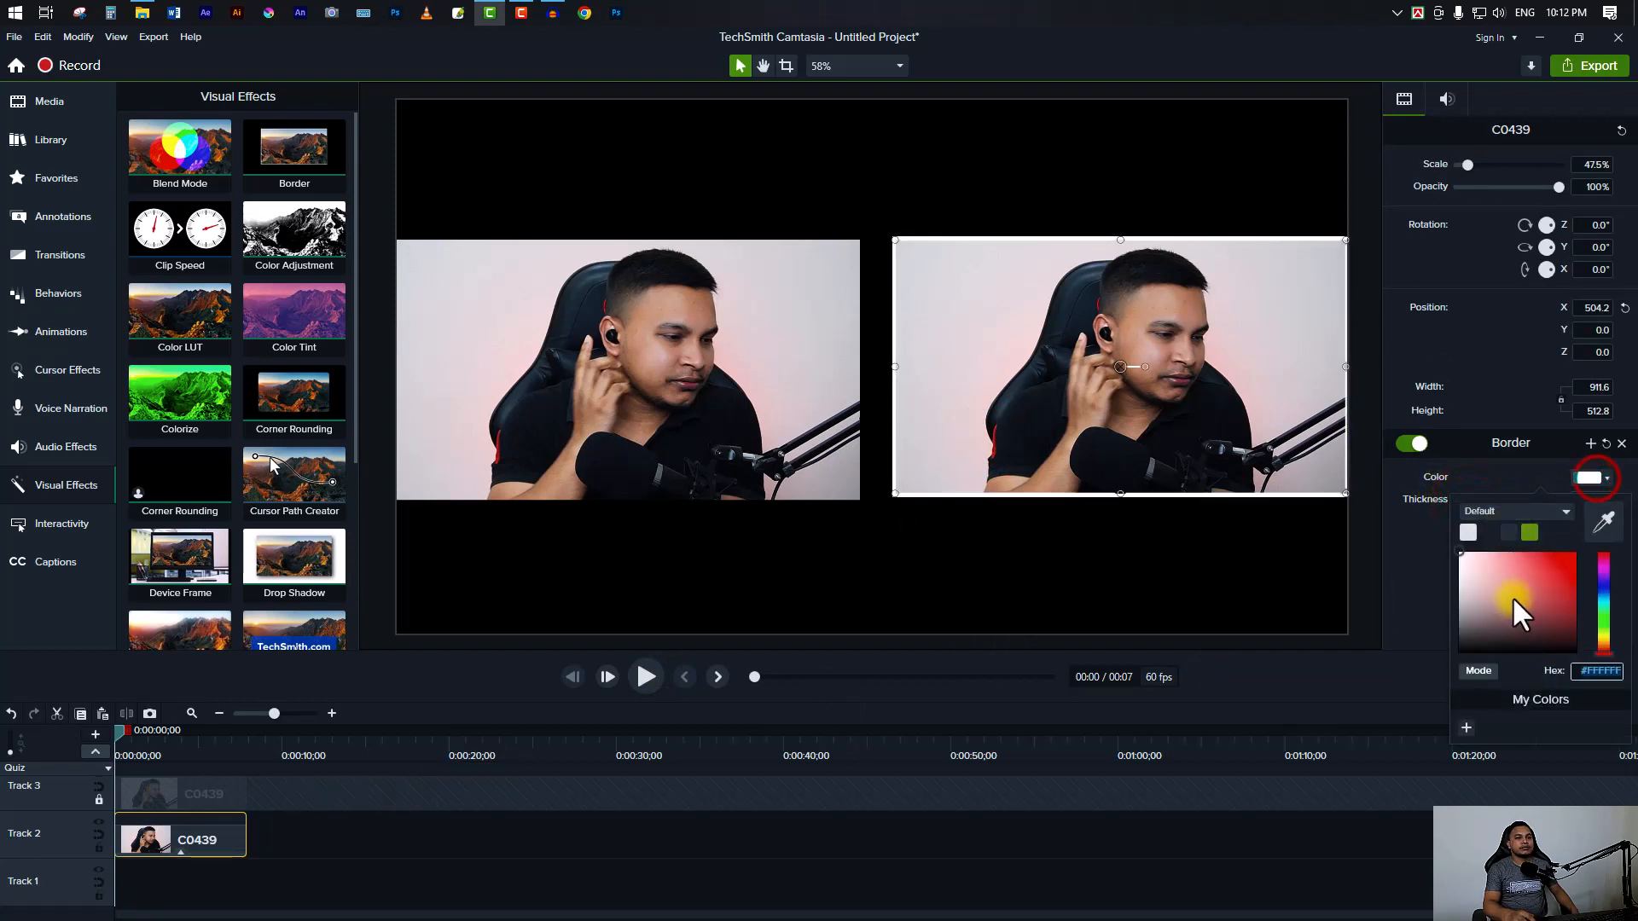
pyautogui.click(1514, 599)
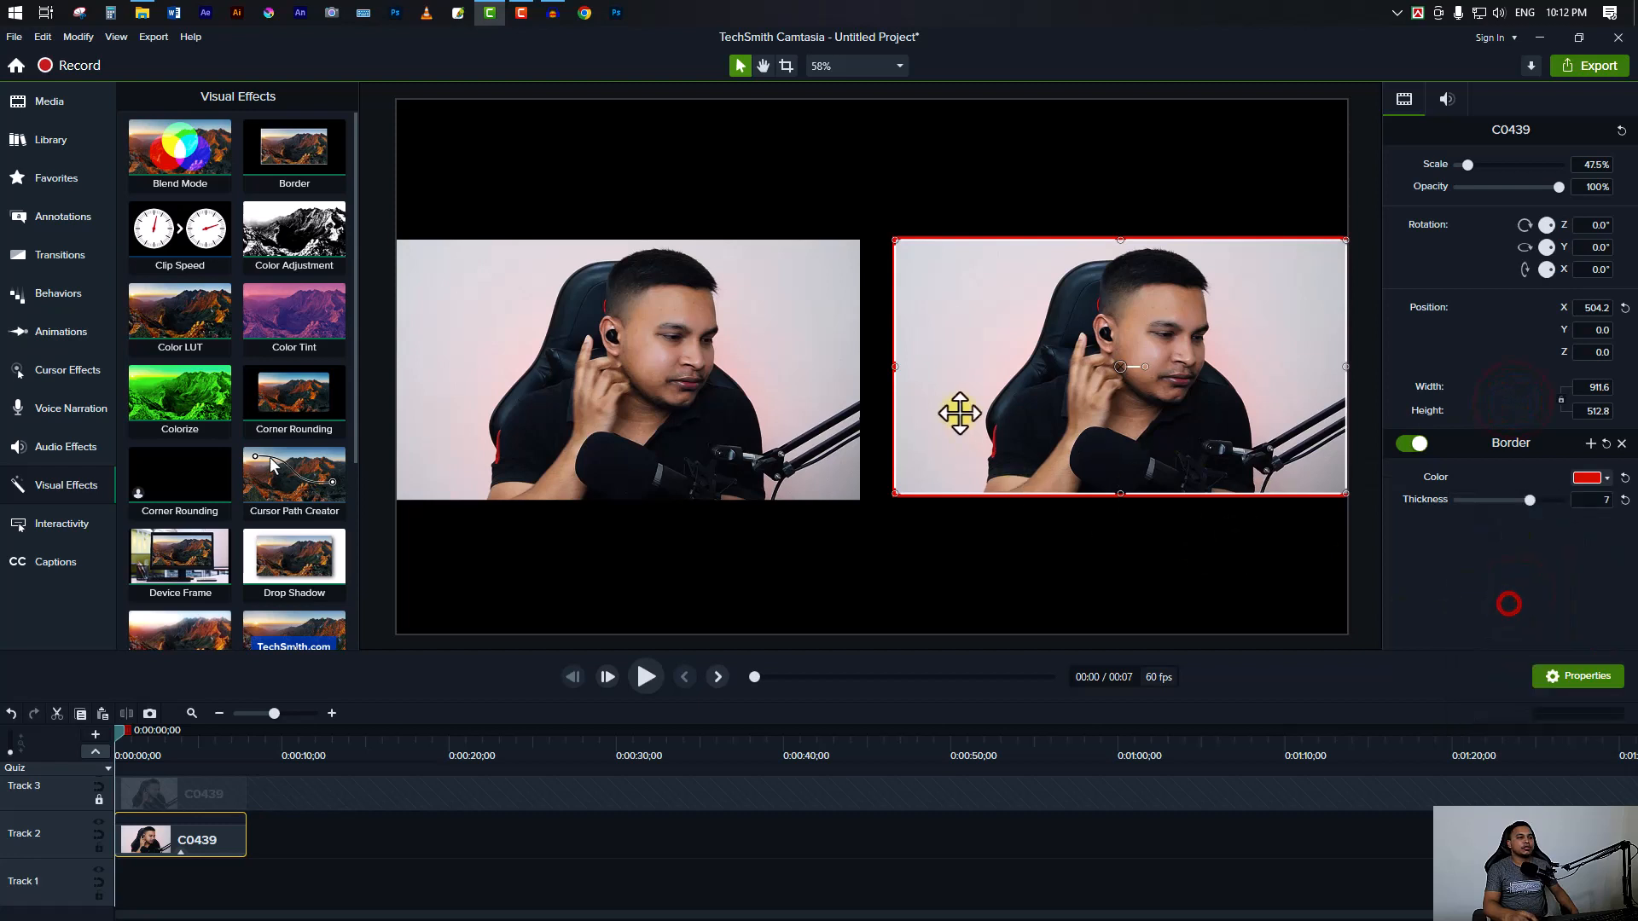
pyautogui.click(1147, 604)
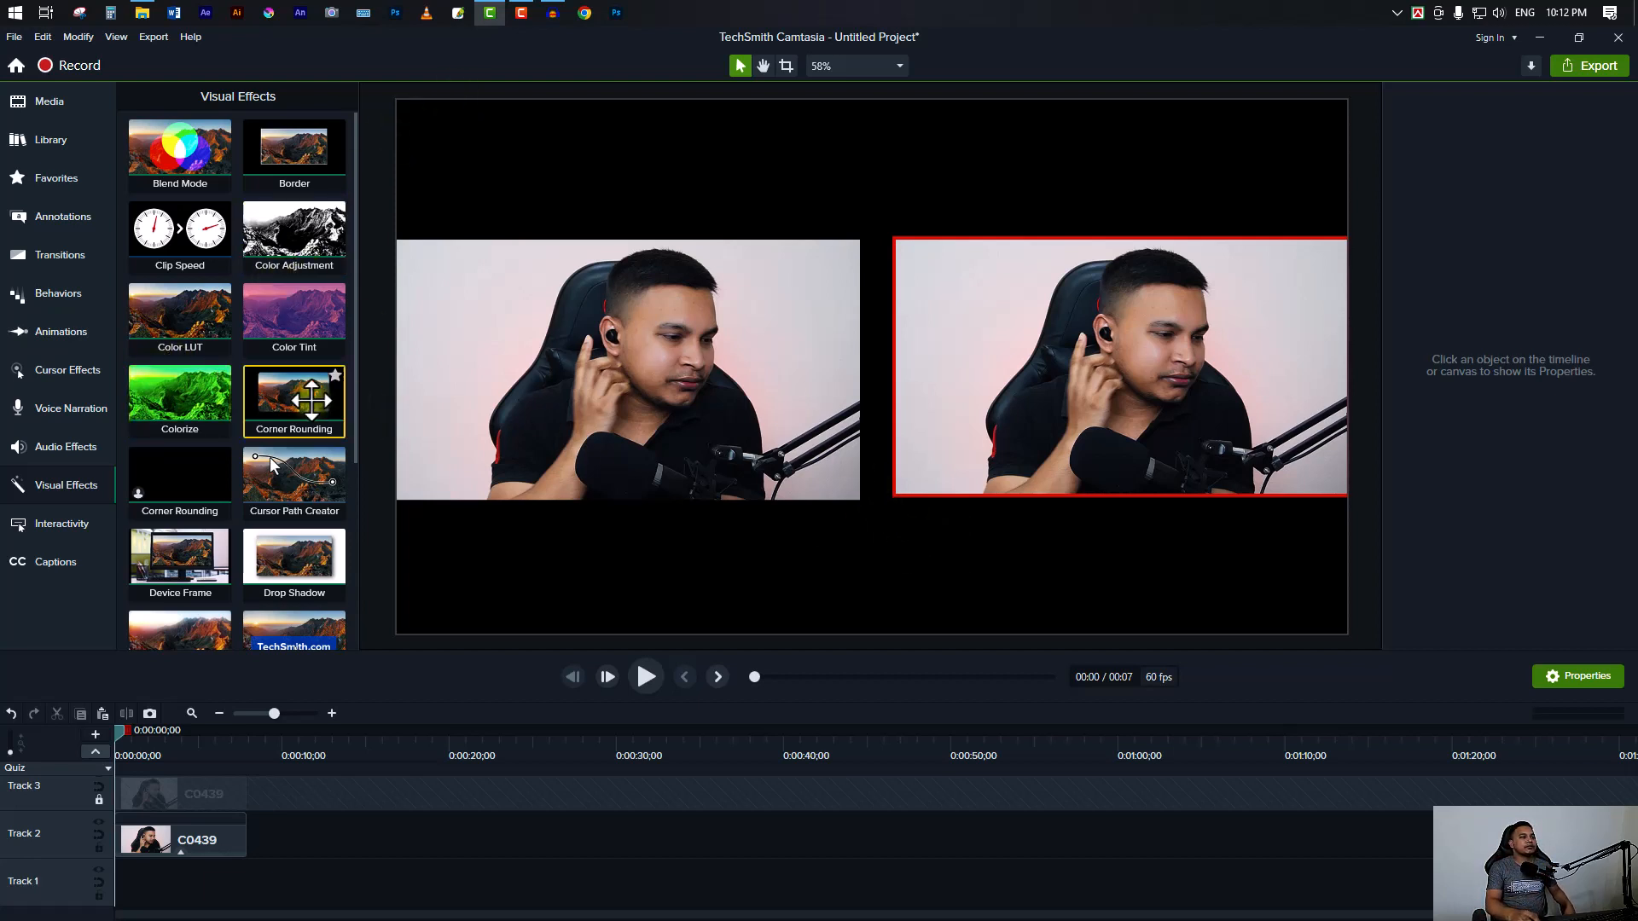
# - Apply the Color Adjustment effect to the C0439 clip on Track 2 and set its brightness, contrast and saturation to 0
pyautogui.moveTo(307, 339); pyautogui.dragTo(213, 840)
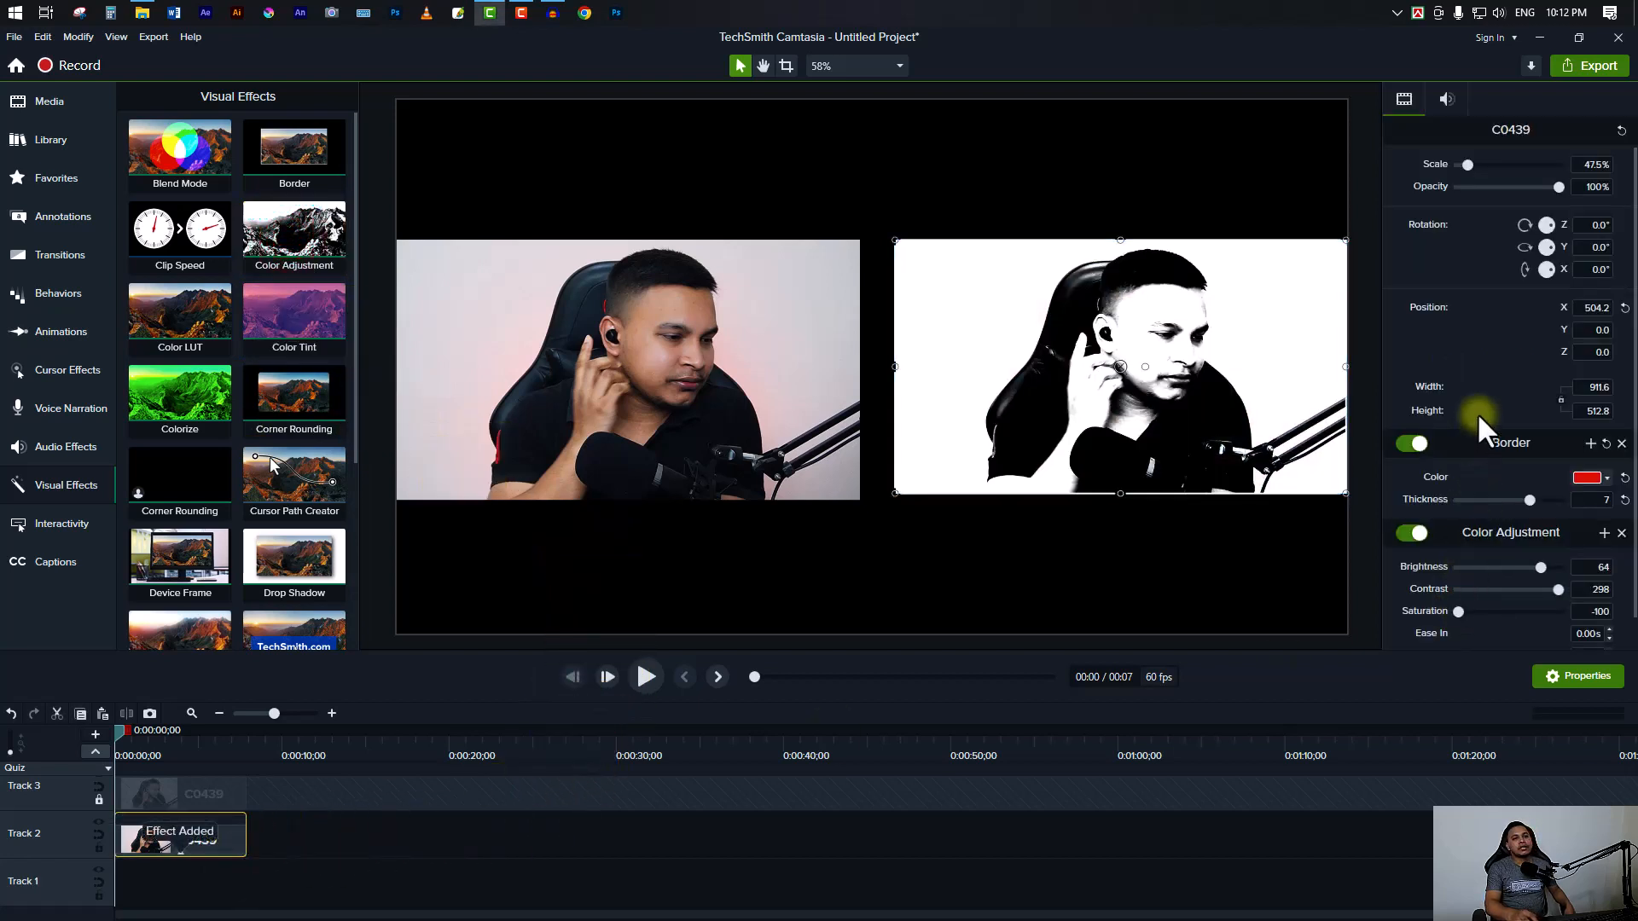
pyautogui.scroll(-1, 1527, 478)
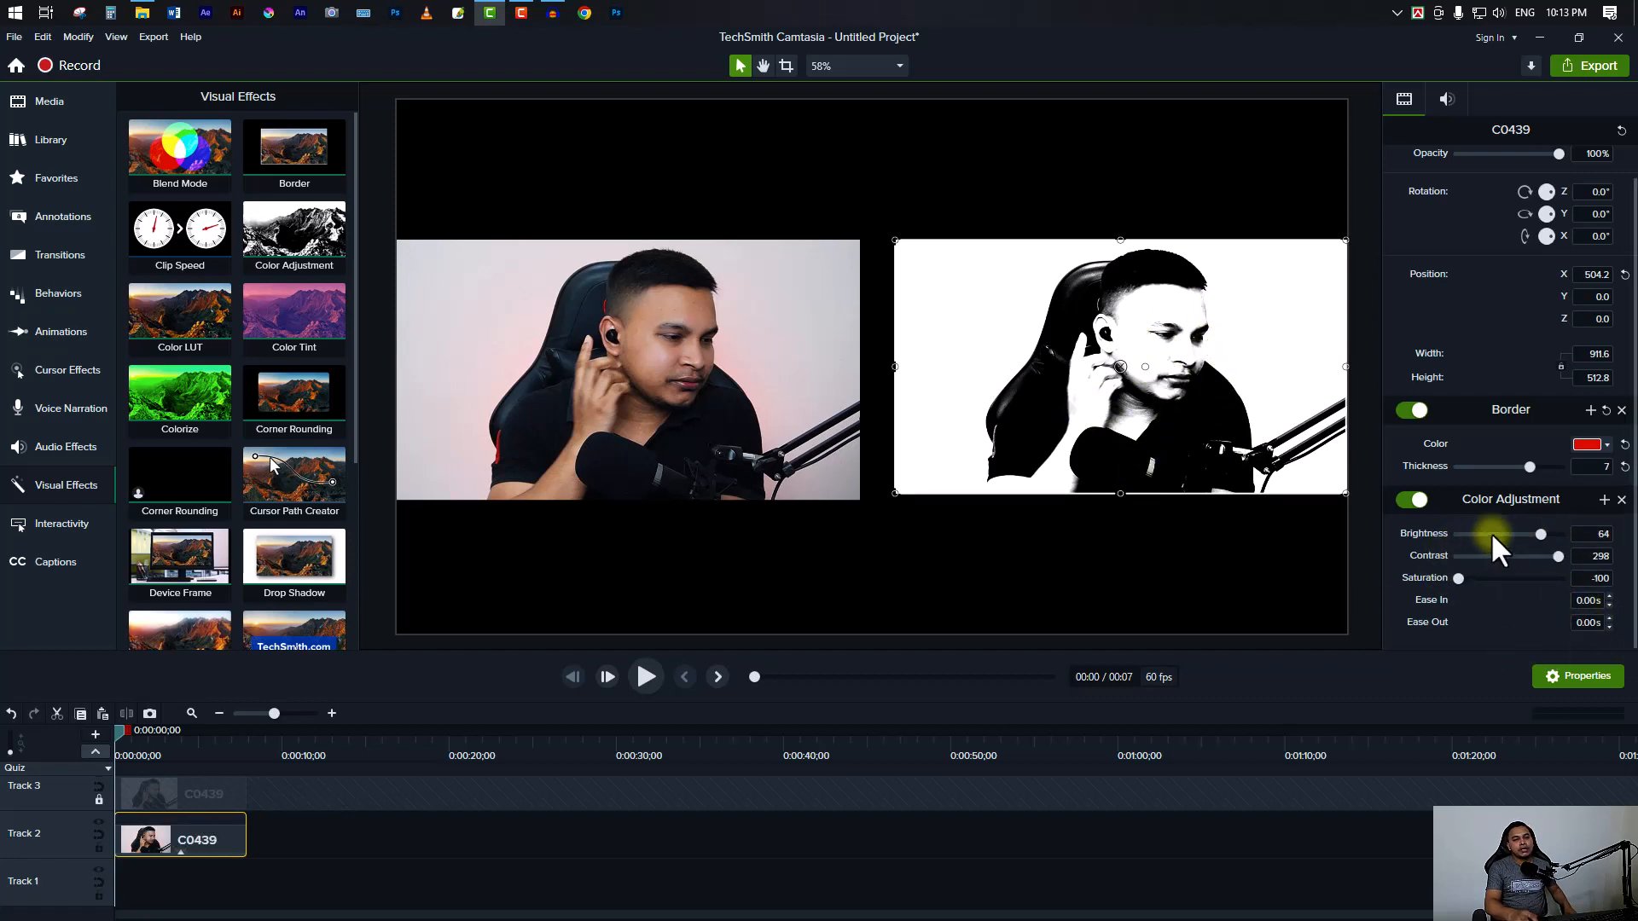
pyautogui.click(1597, 538)
pyautogui.write('0')
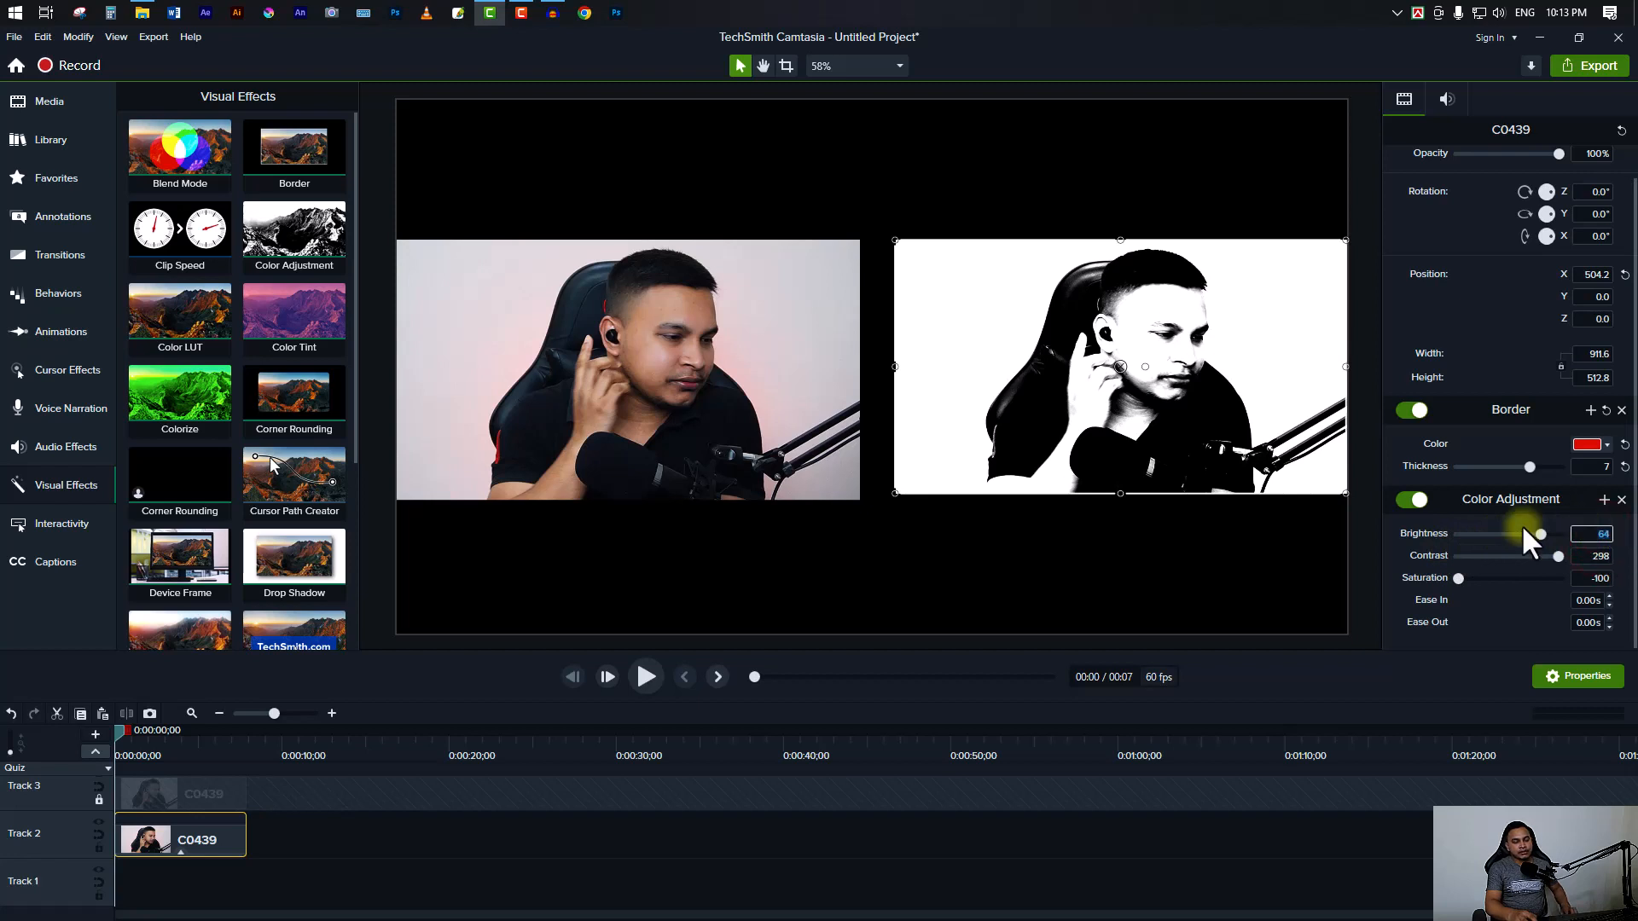
pyautogui.click(1587, 557)
pyautogui.write('0')
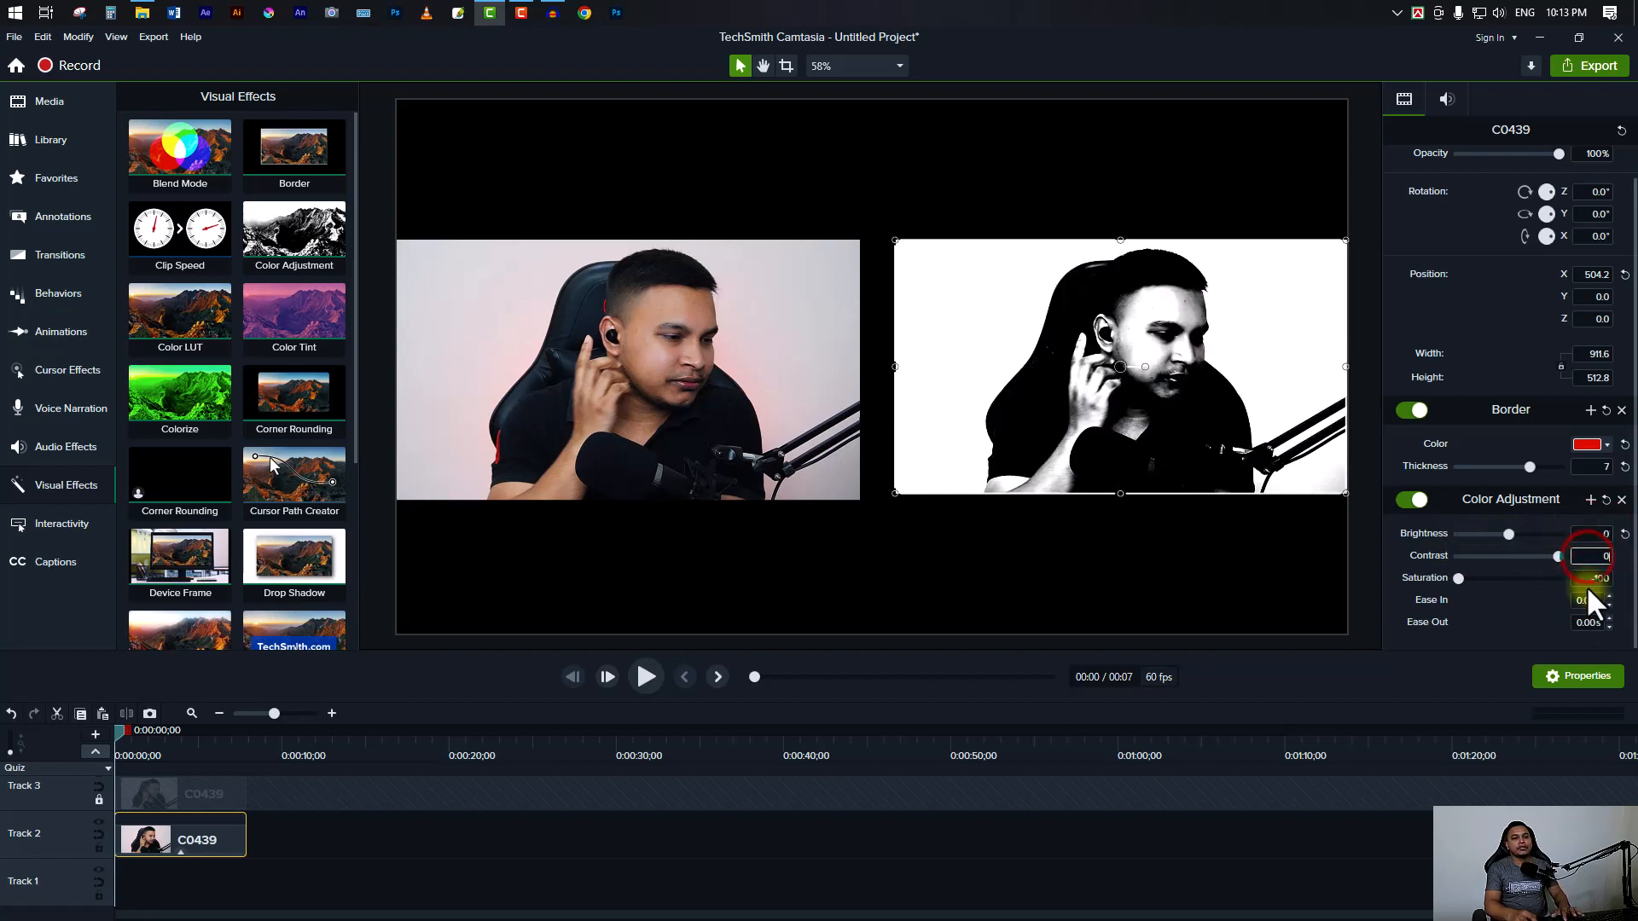
pyautogui.click(1594, 578)
pyautogui.write('0')
pyautogui.click(1511, 611)
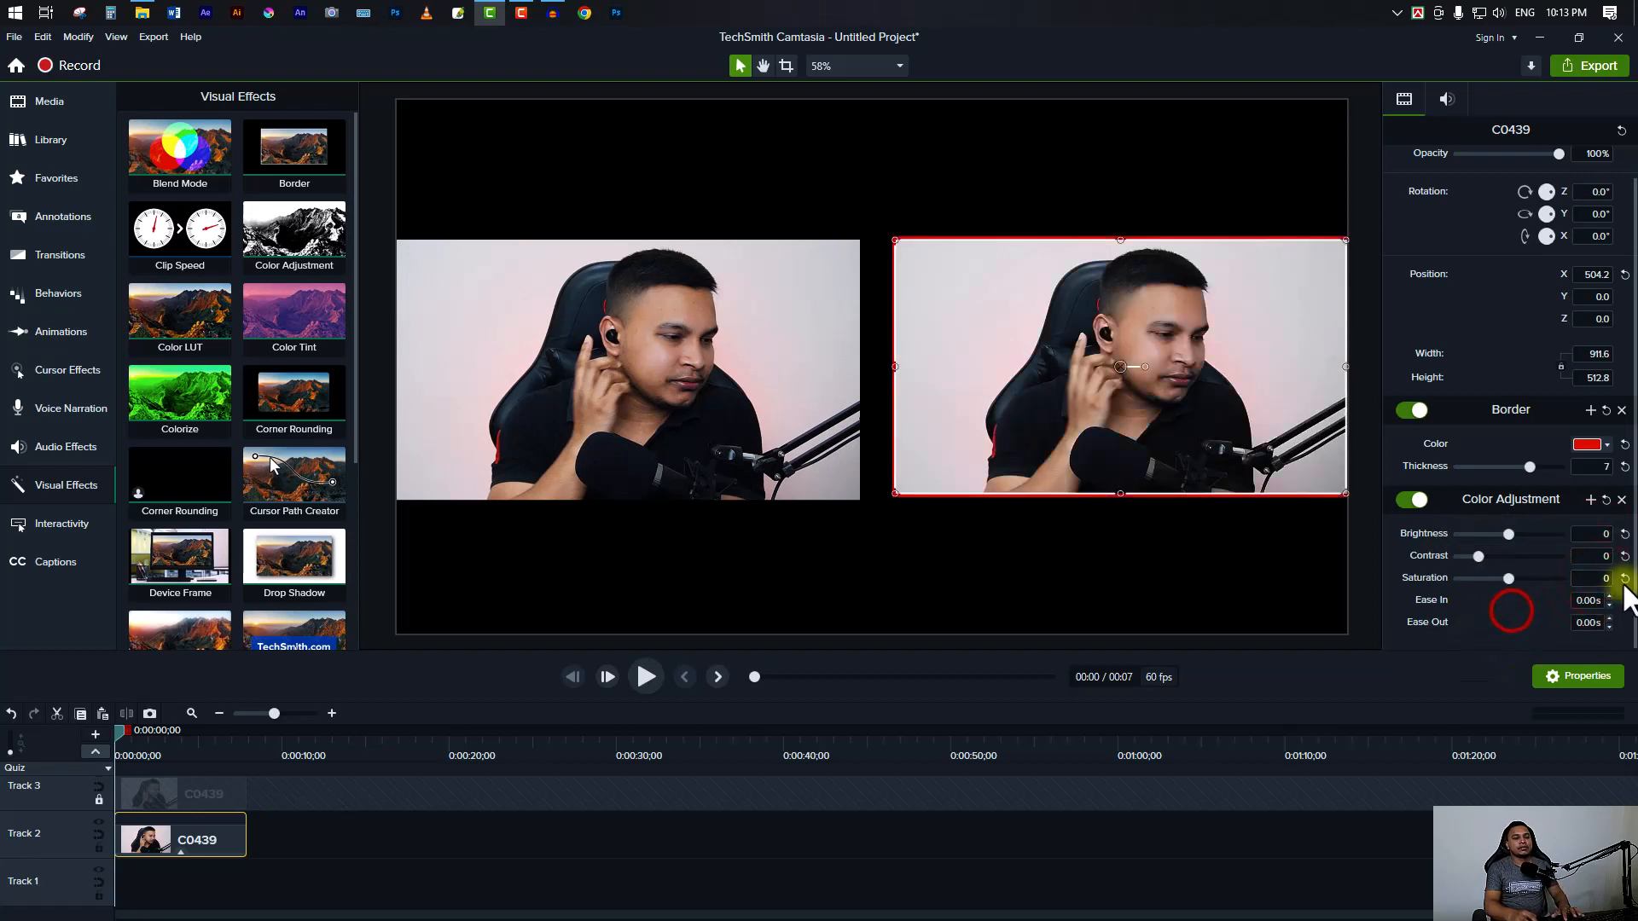
# - Fine-tune the clip's Color Adjustment to brightness -5, contrast 3 and saturation 2
pyautogui.click(1595, 536)
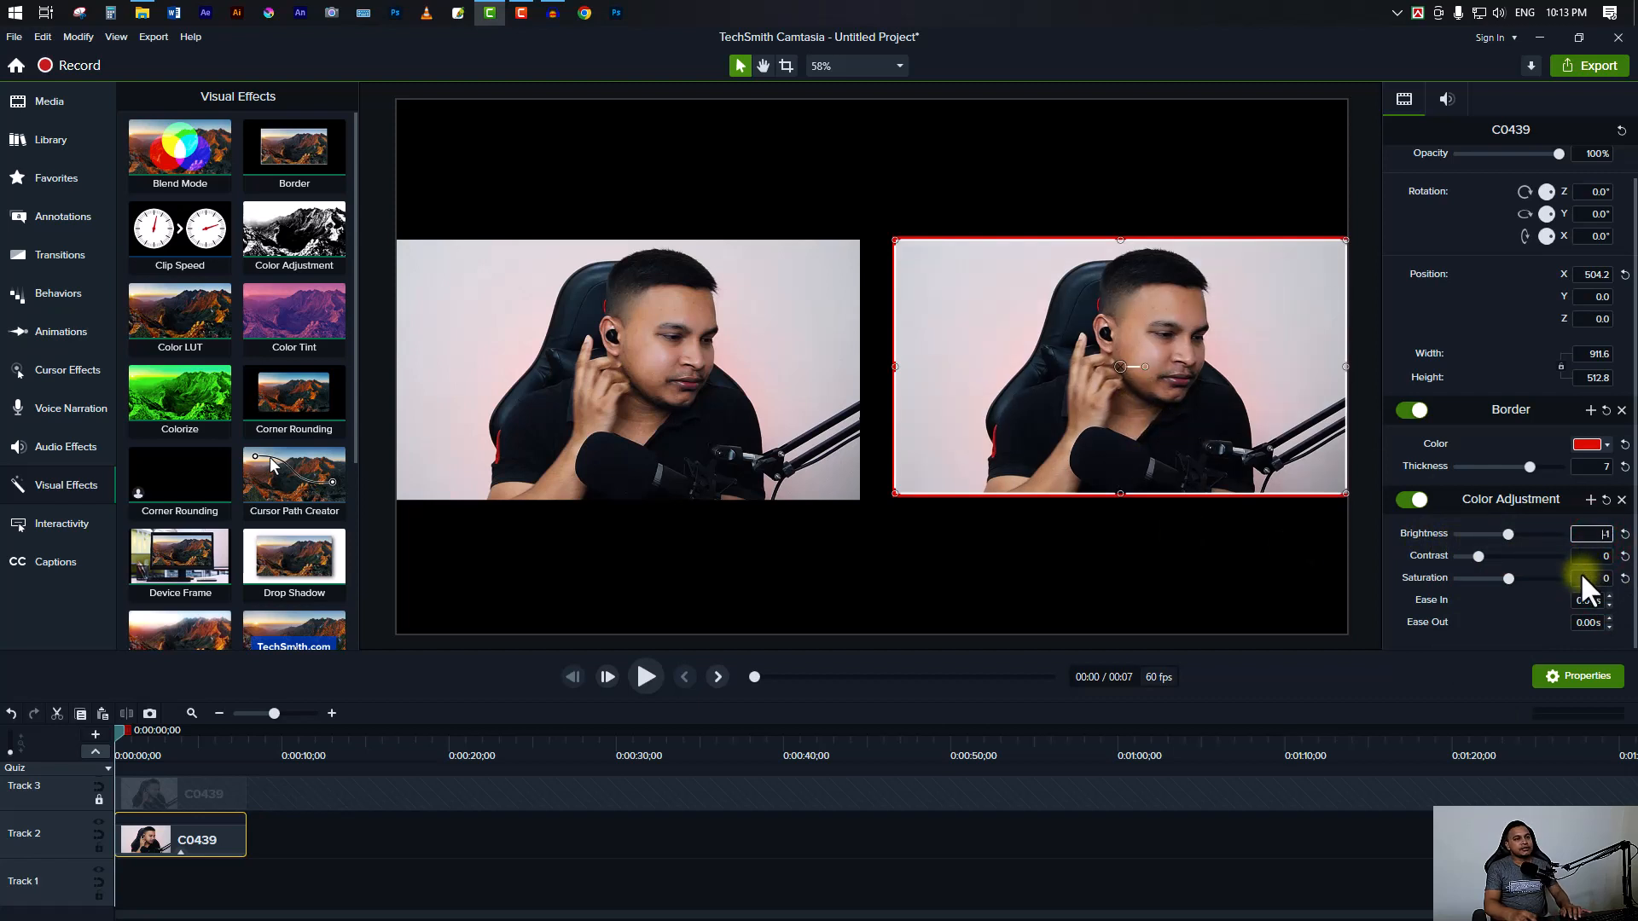
pyautogui.press('Down')
pyautogui.press('Down')
pyautogui.press('Down')
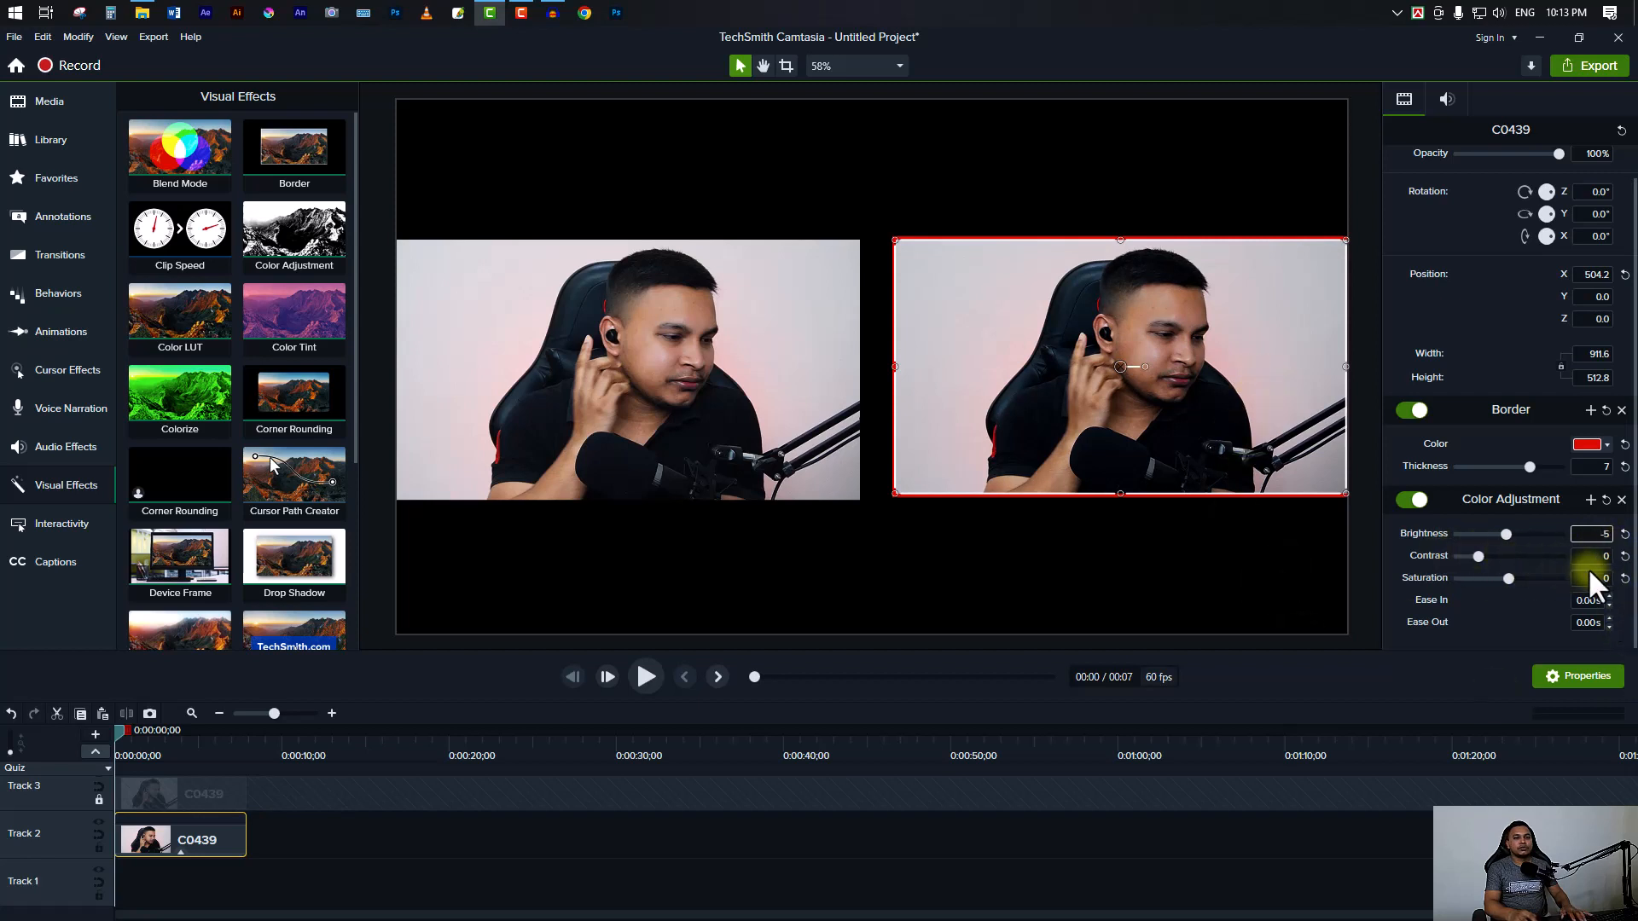
pyautogui.press('Up')
pyautogui.press('Up')
pyautogui.press('Up')
pyautogui.click(1591, 580)
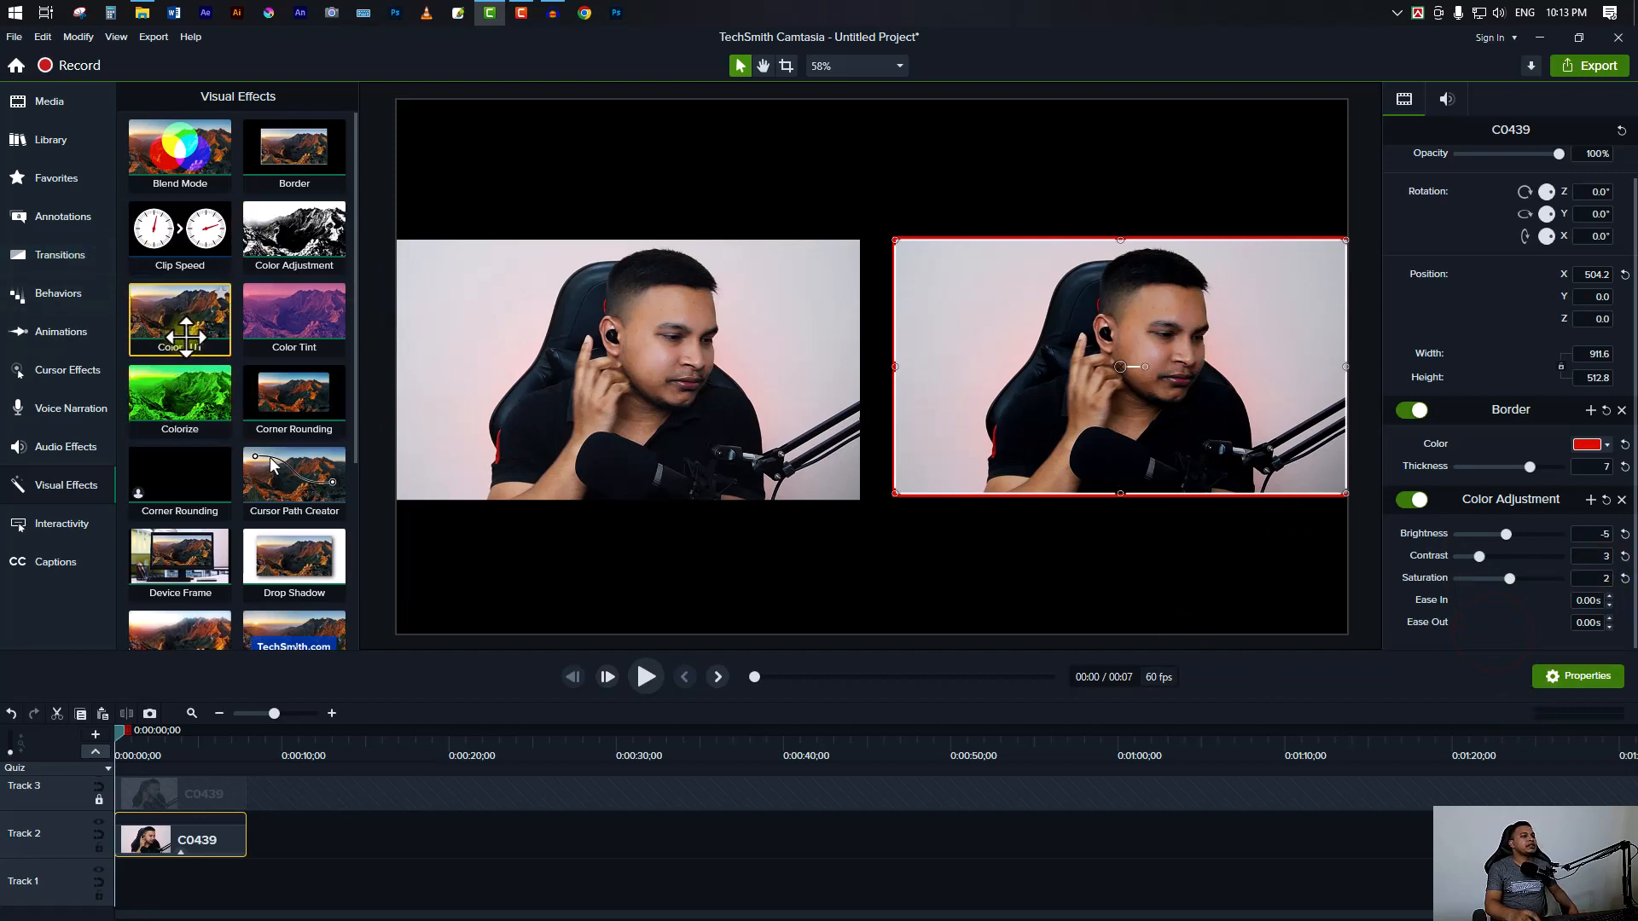
# - Apply the Color LUT effect to the C0439 clip on Track 2 and set its intensity to 50%
pyautogui.moveTo(176, 321); pyautogui.dragTo(191, 841)
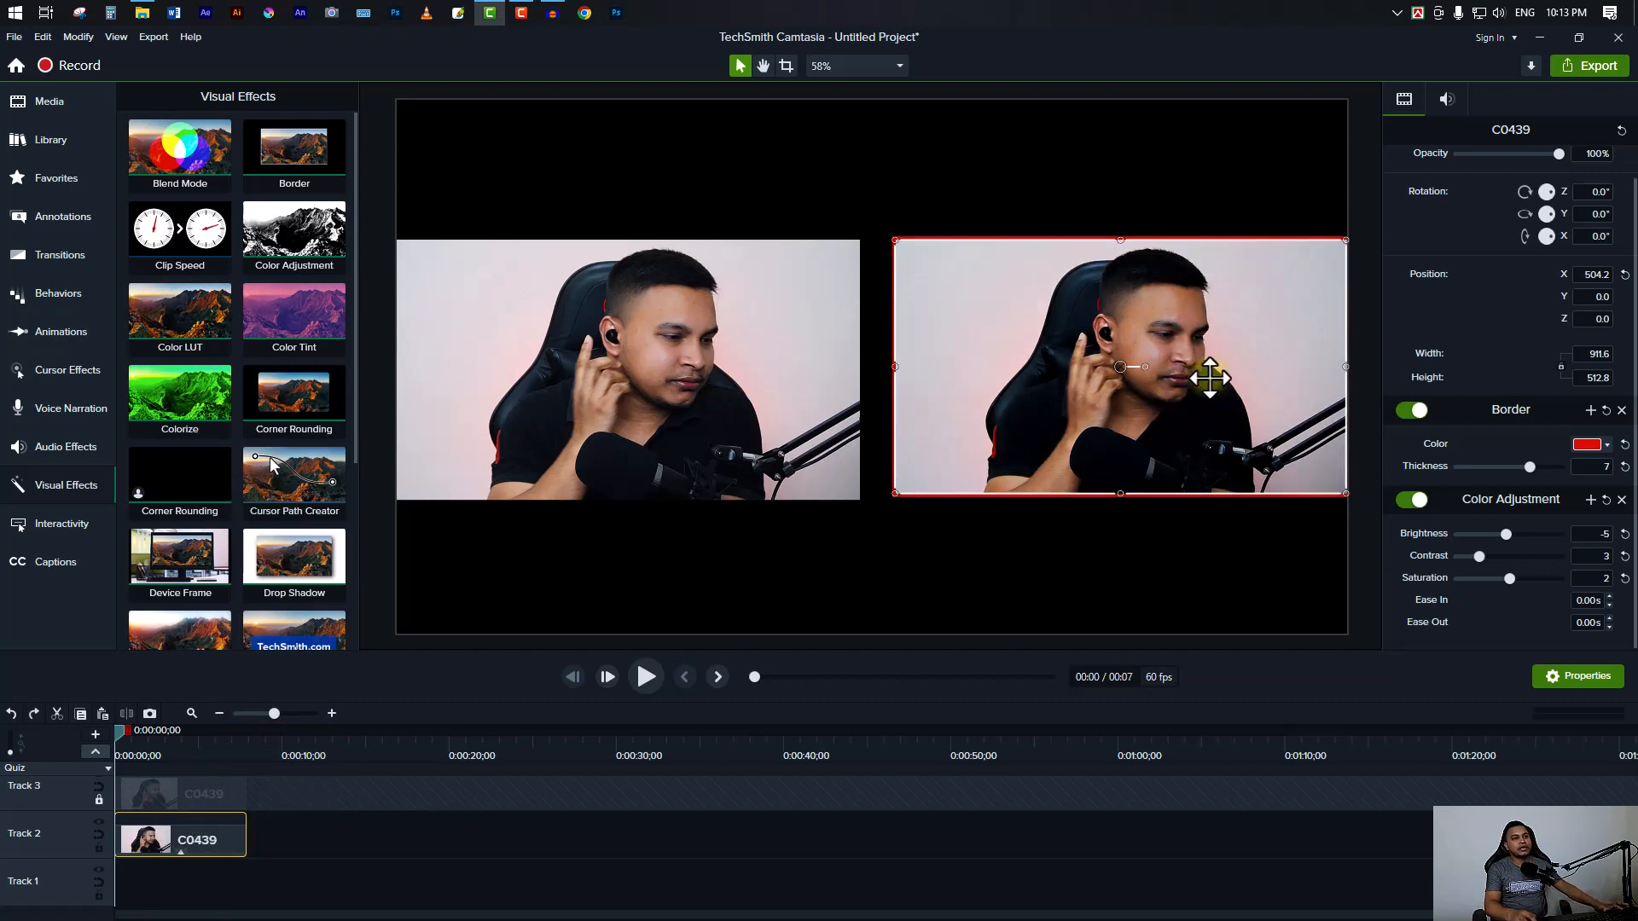
pyautogui.moveTo(183, 324); pyautogui.dragTo(202, 841)
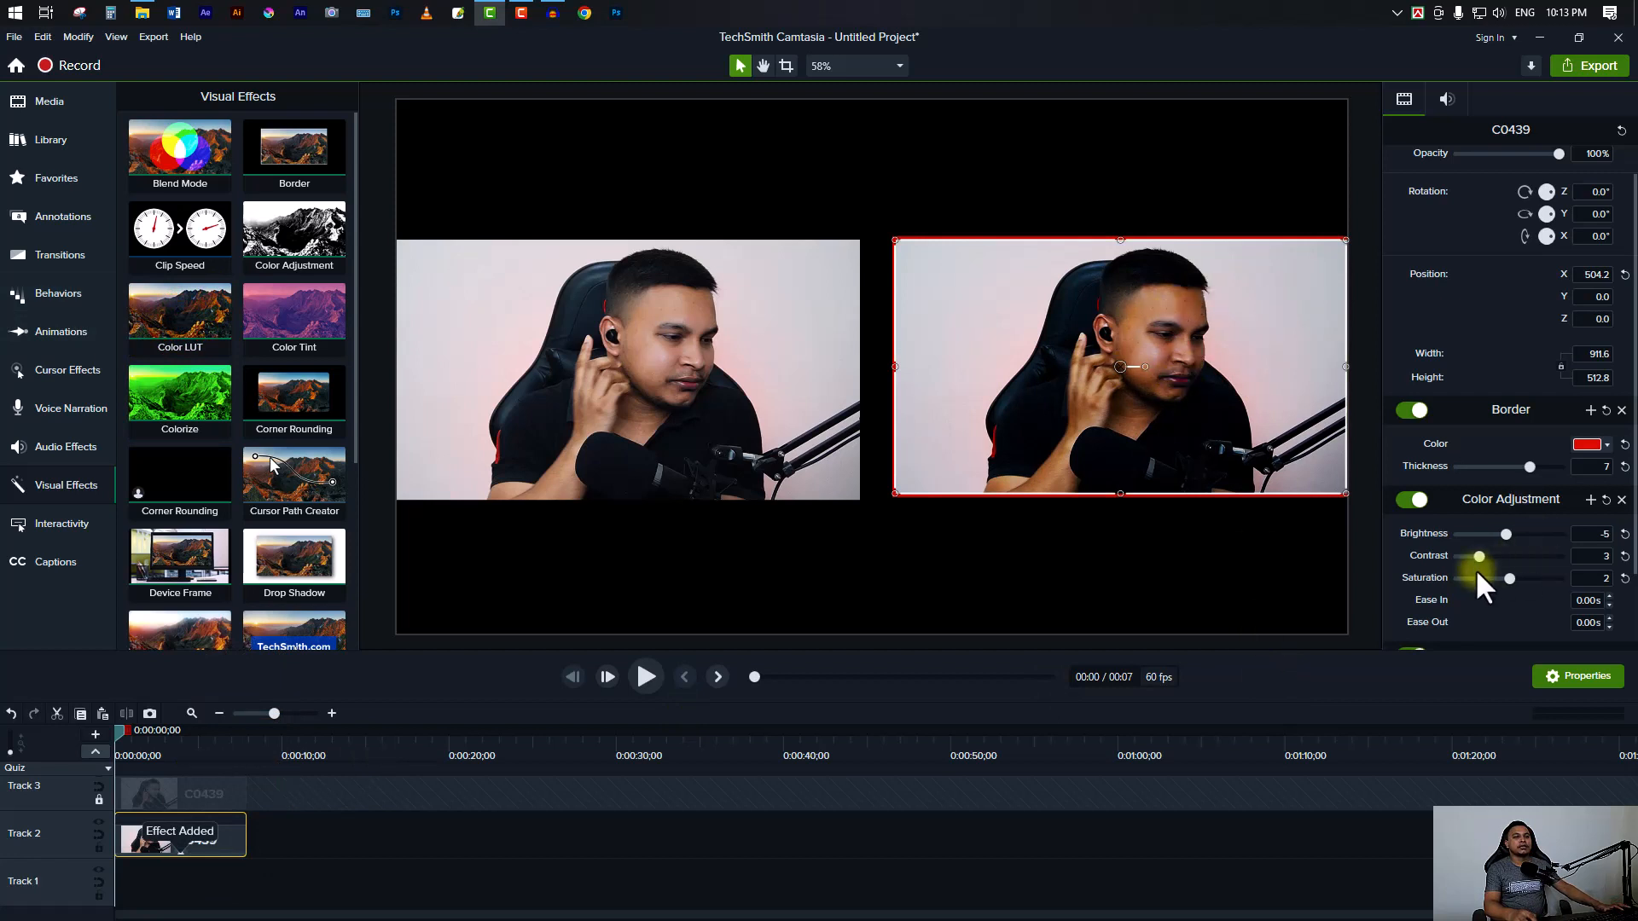
pyautogui.scroll(-2, 1489, 524)
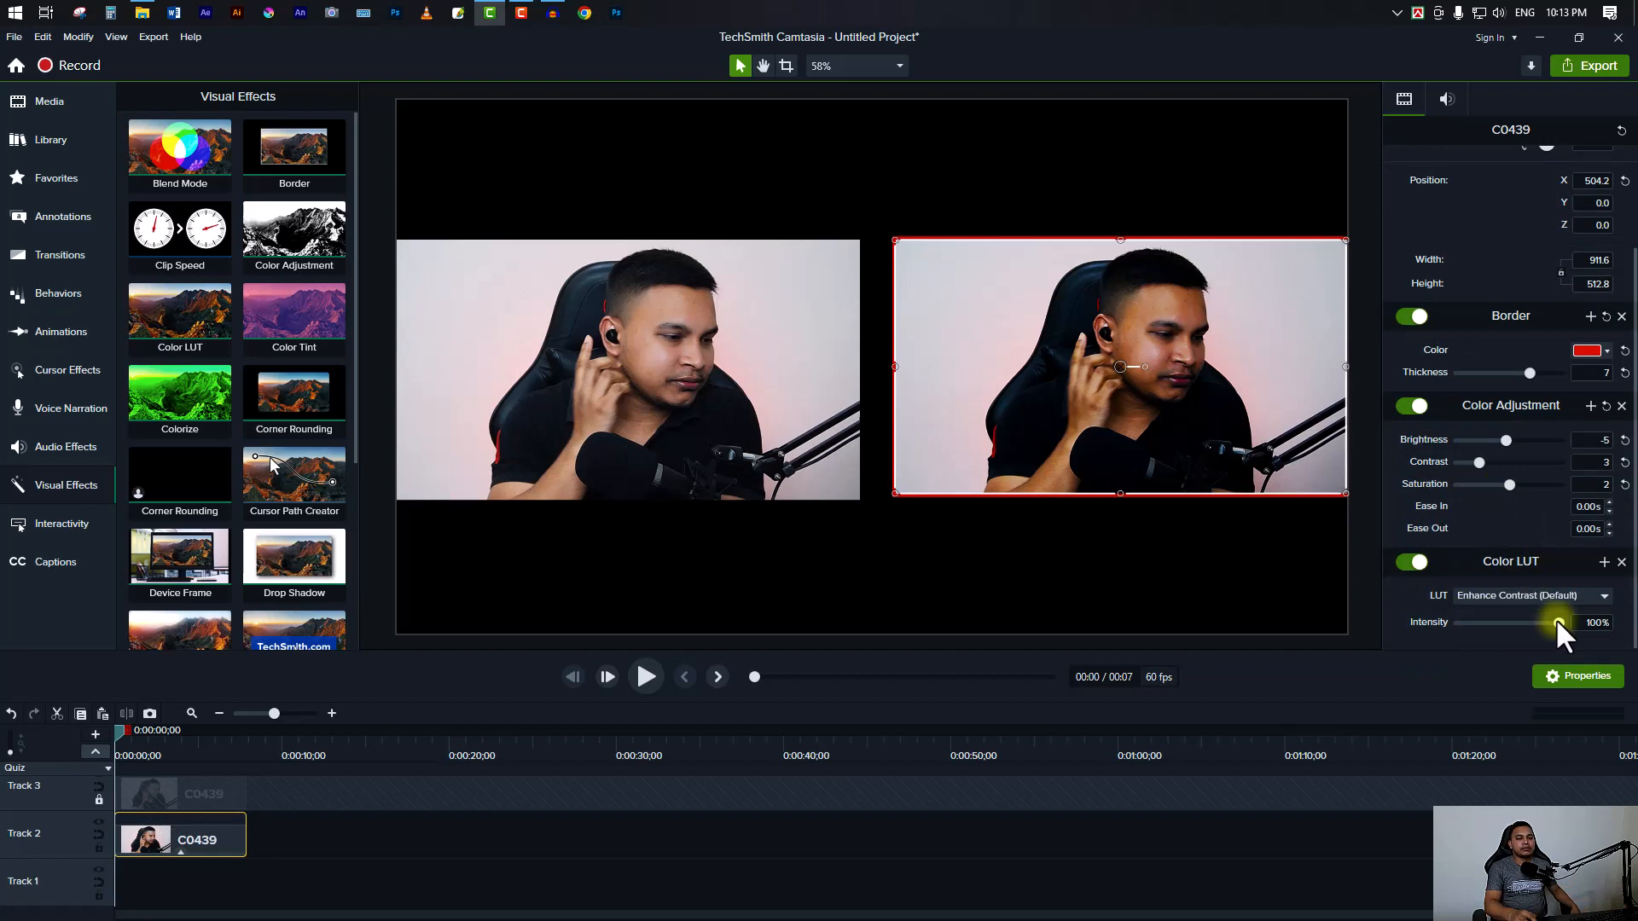
pyautogui.doubleClick(1582, 623)
pyautogui.write('5')
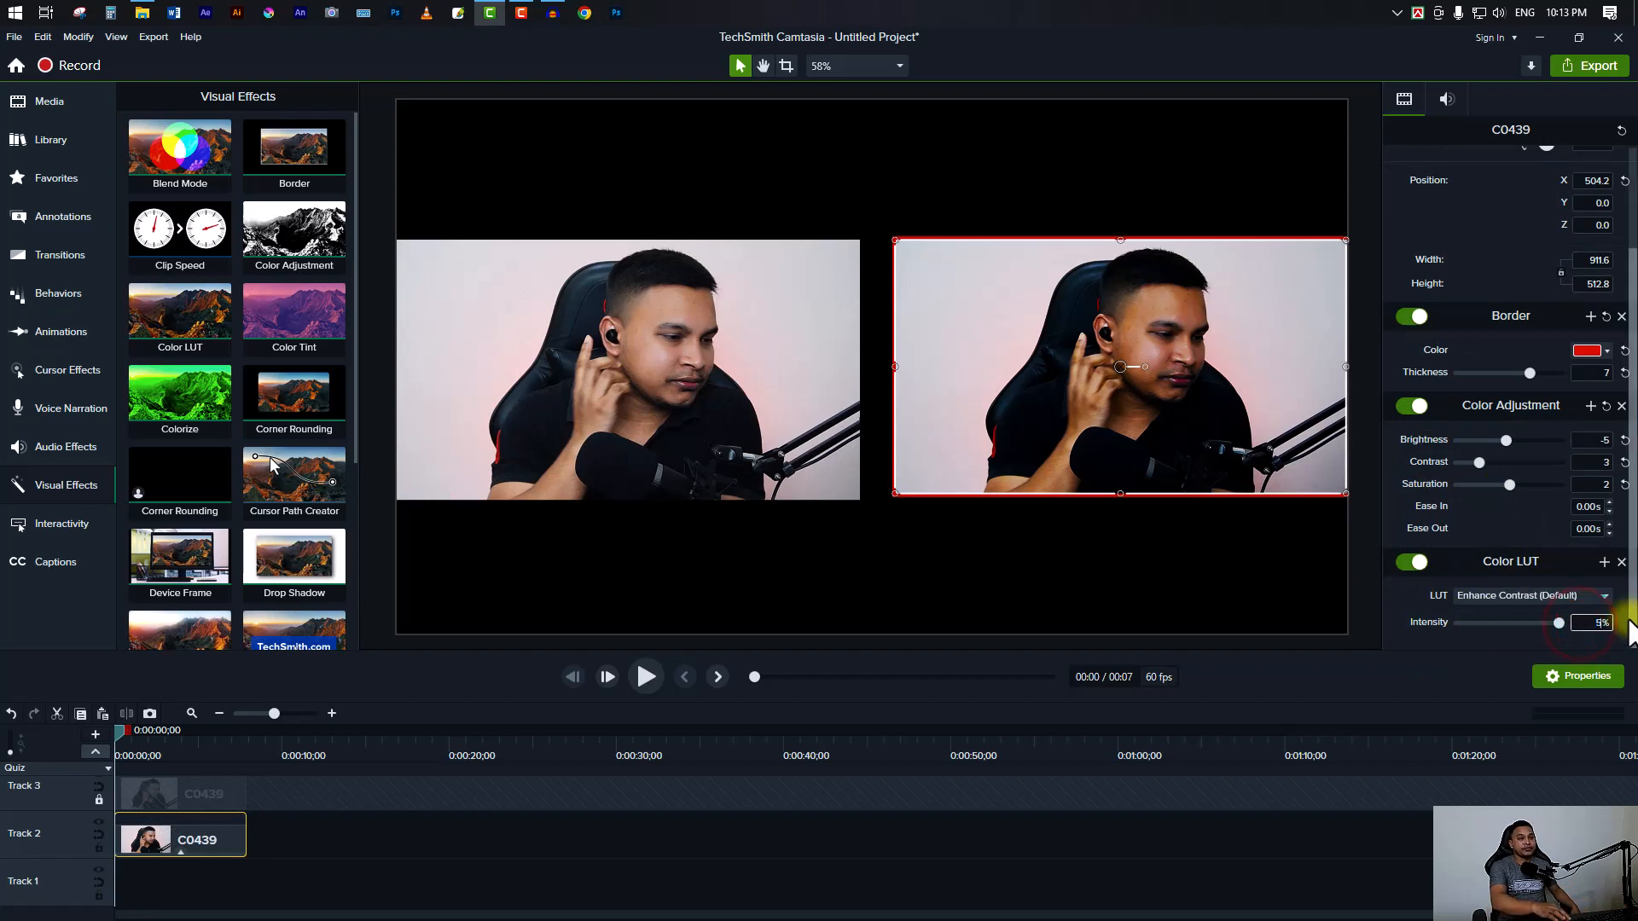
pyautogui.press('Return')
pyautogui.click(1604, 596)
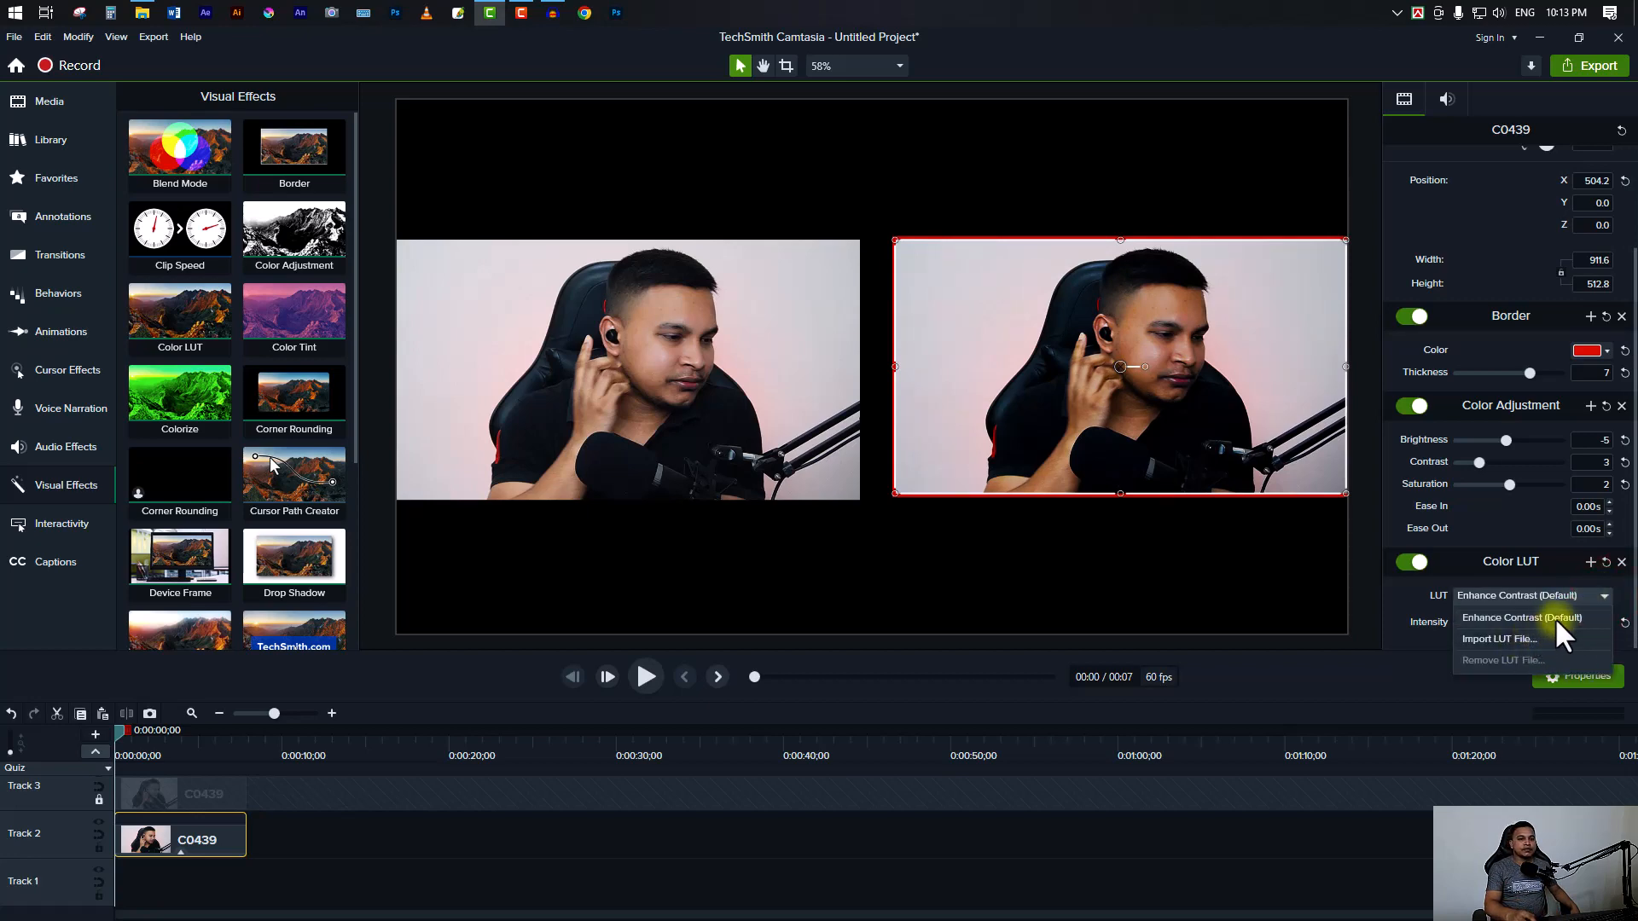
pyautogui.click(1493, 638)
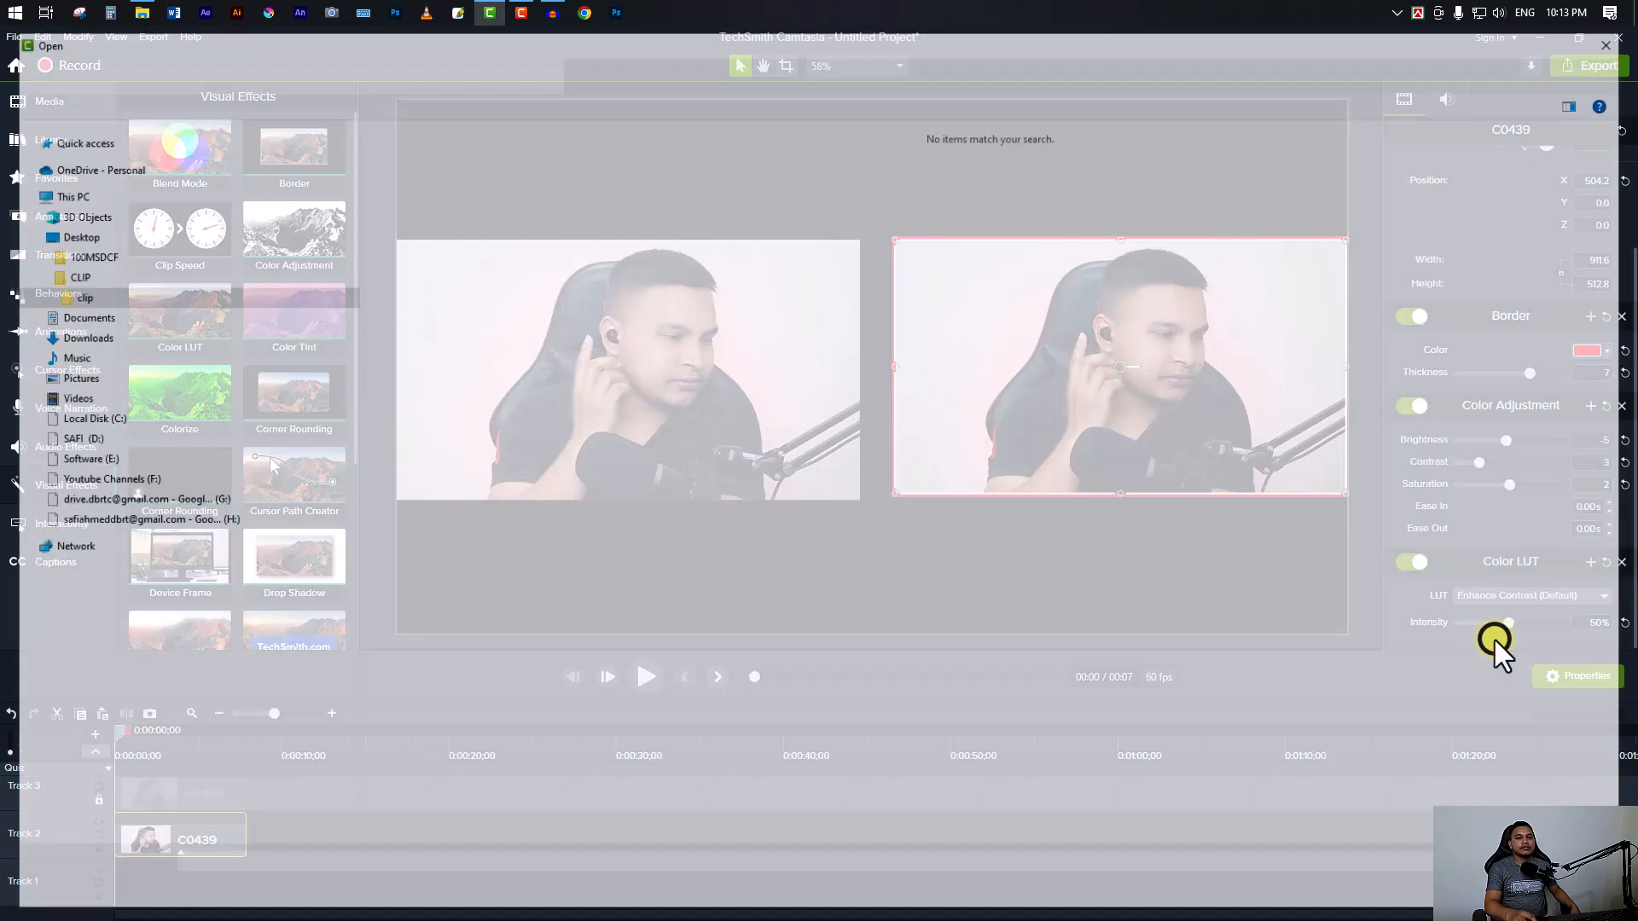
pyautogui.click(1616, 38)
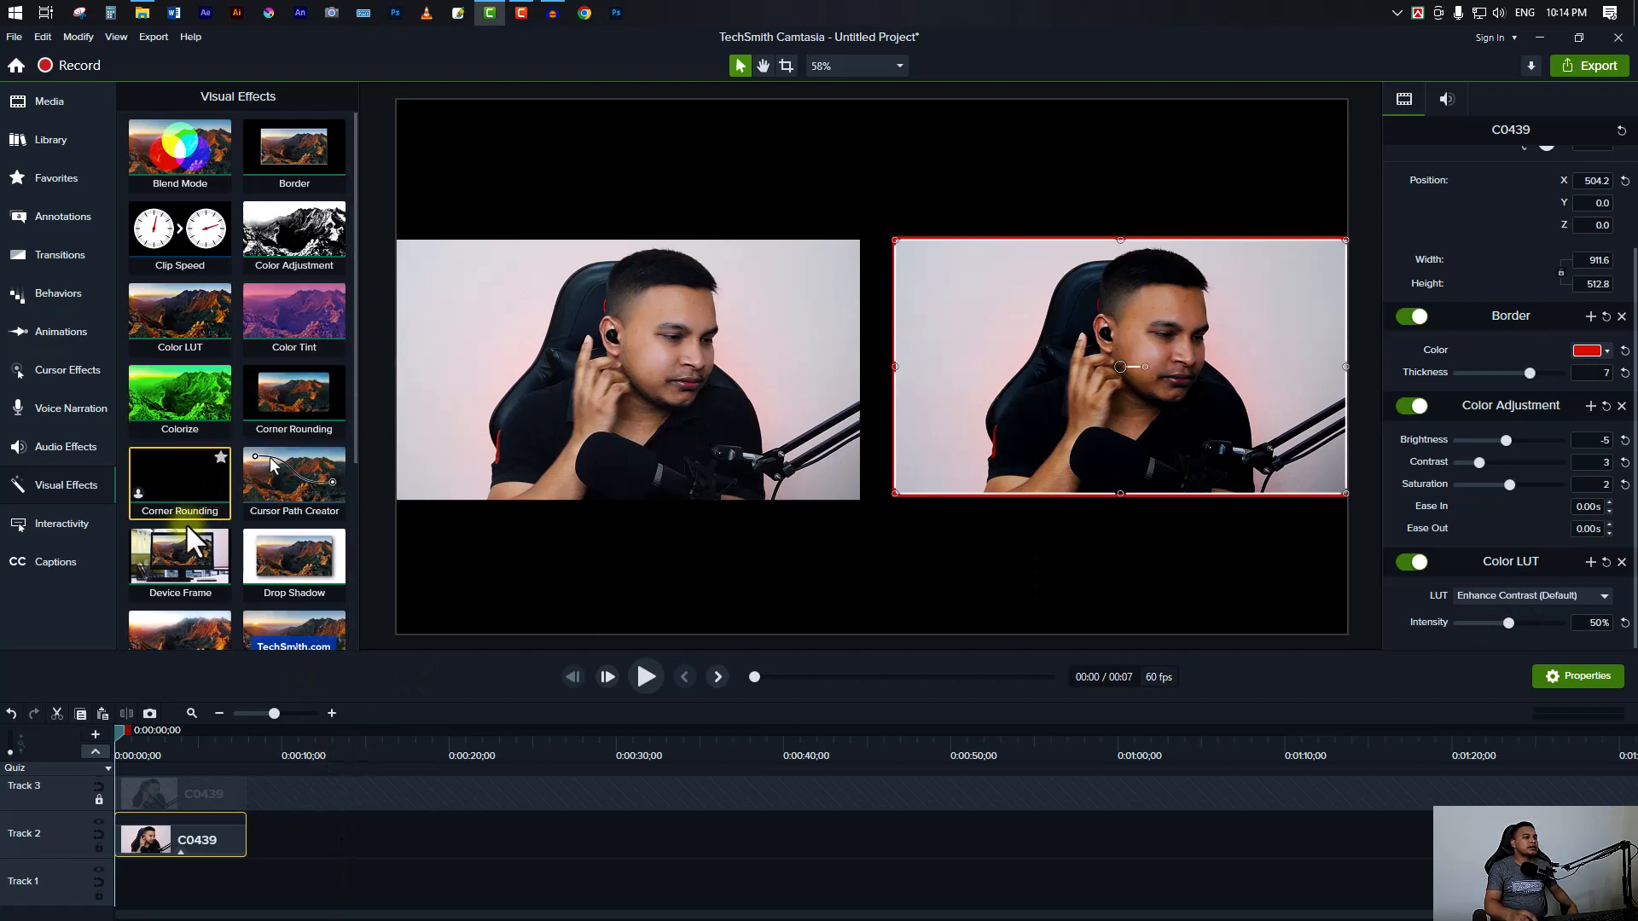
# - Apply the Colorize effect to the C0439 clip on Track 2 with black (#000000) as its colour and an amount of 3%
pyautogui.moveTo(180, 401); pyautogui.dragTo(213, 835)
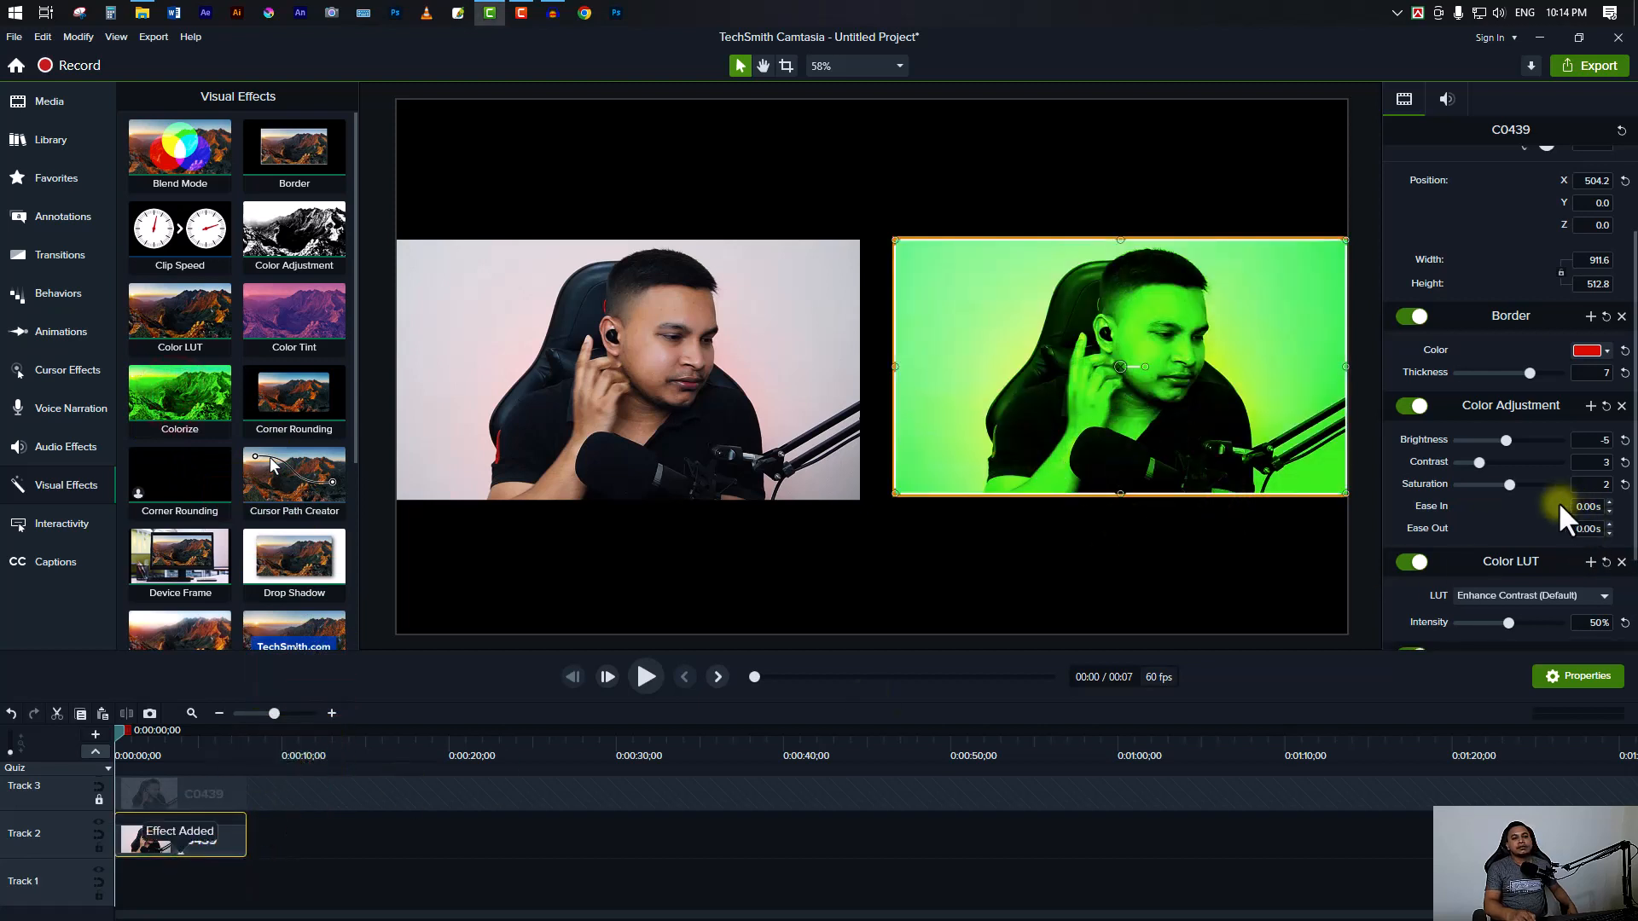
pyautogui.scroll(-3, 1558, 500)
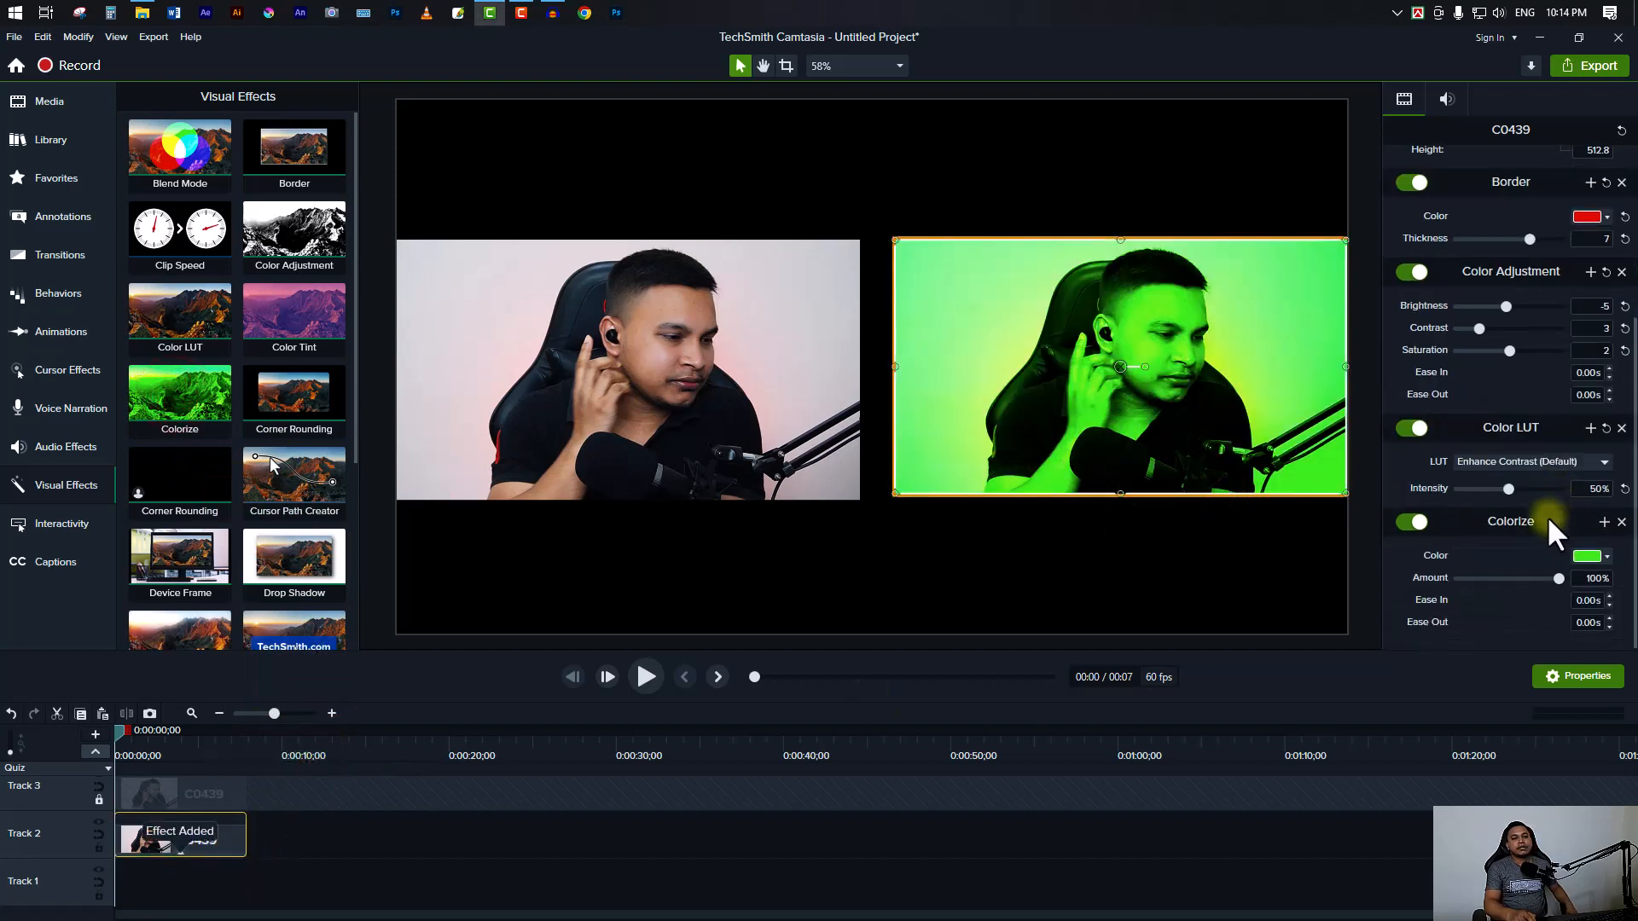
pyautogui.click(1588, 556)
pyautogui.click(1534, 725)
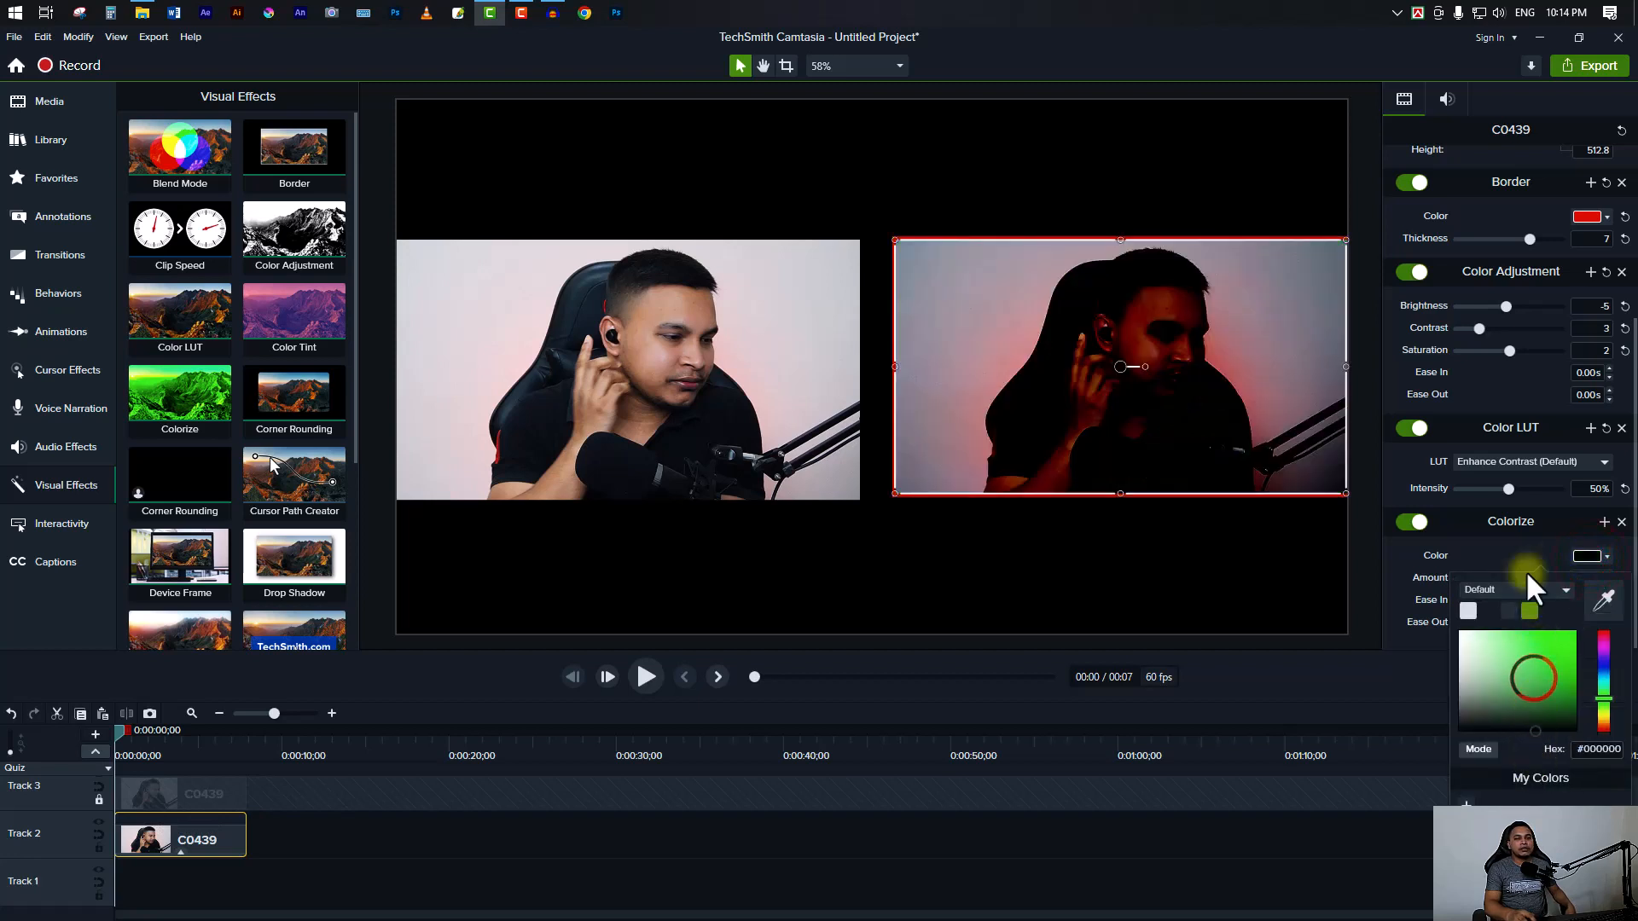
pyautogui.click(1524, 541)
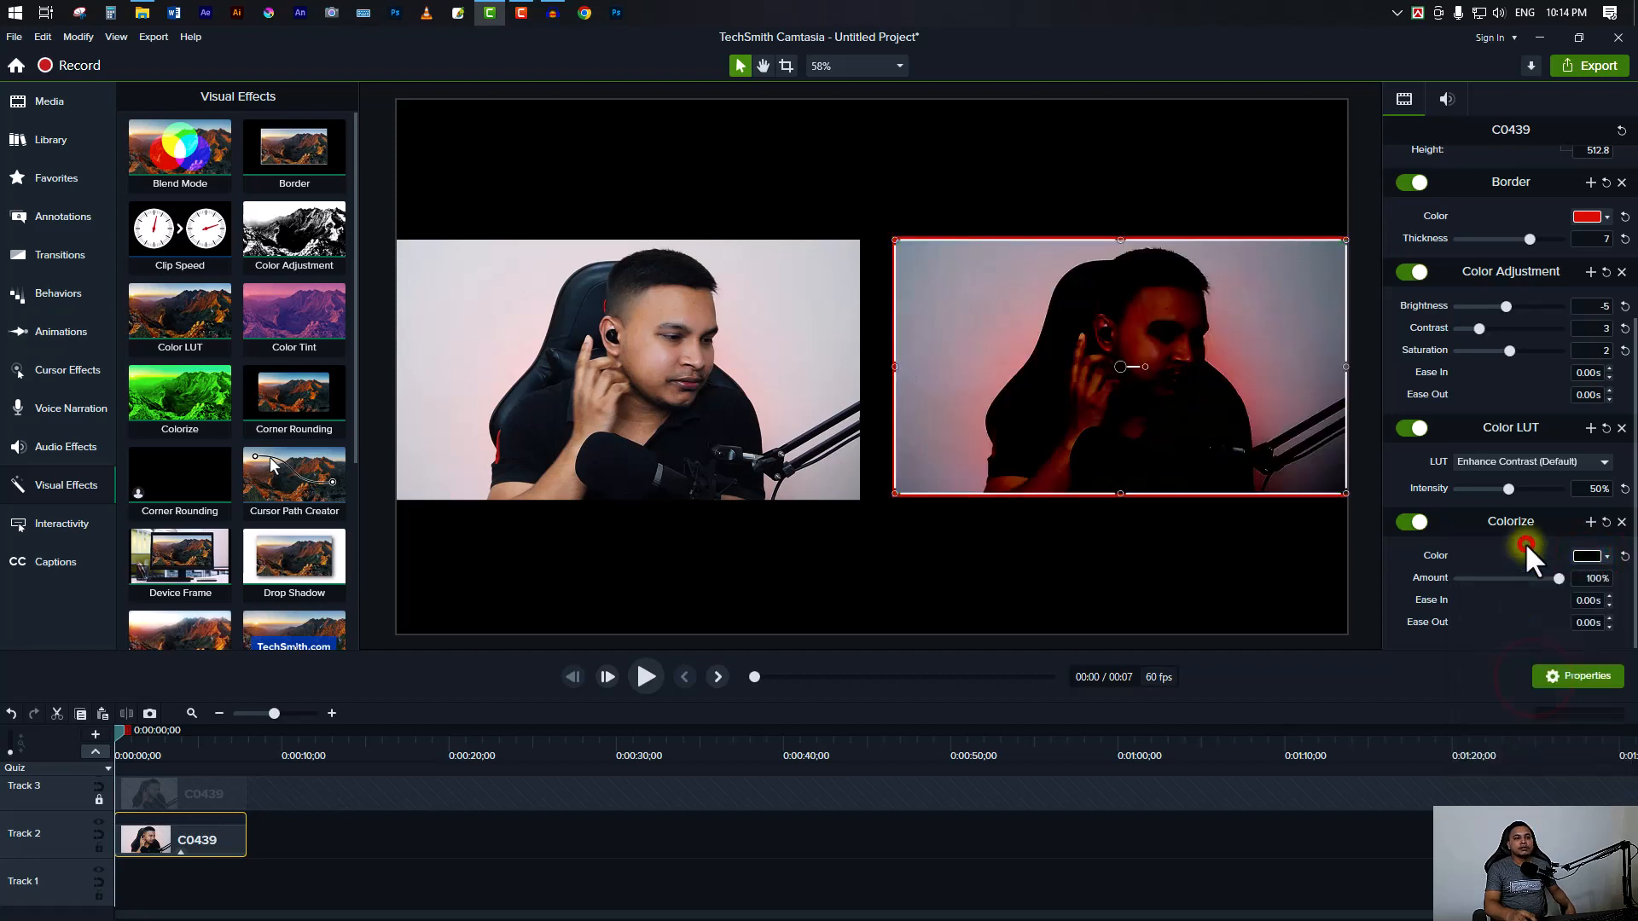
pyautogui.click(1587, 578)
pyautogui.write('3')
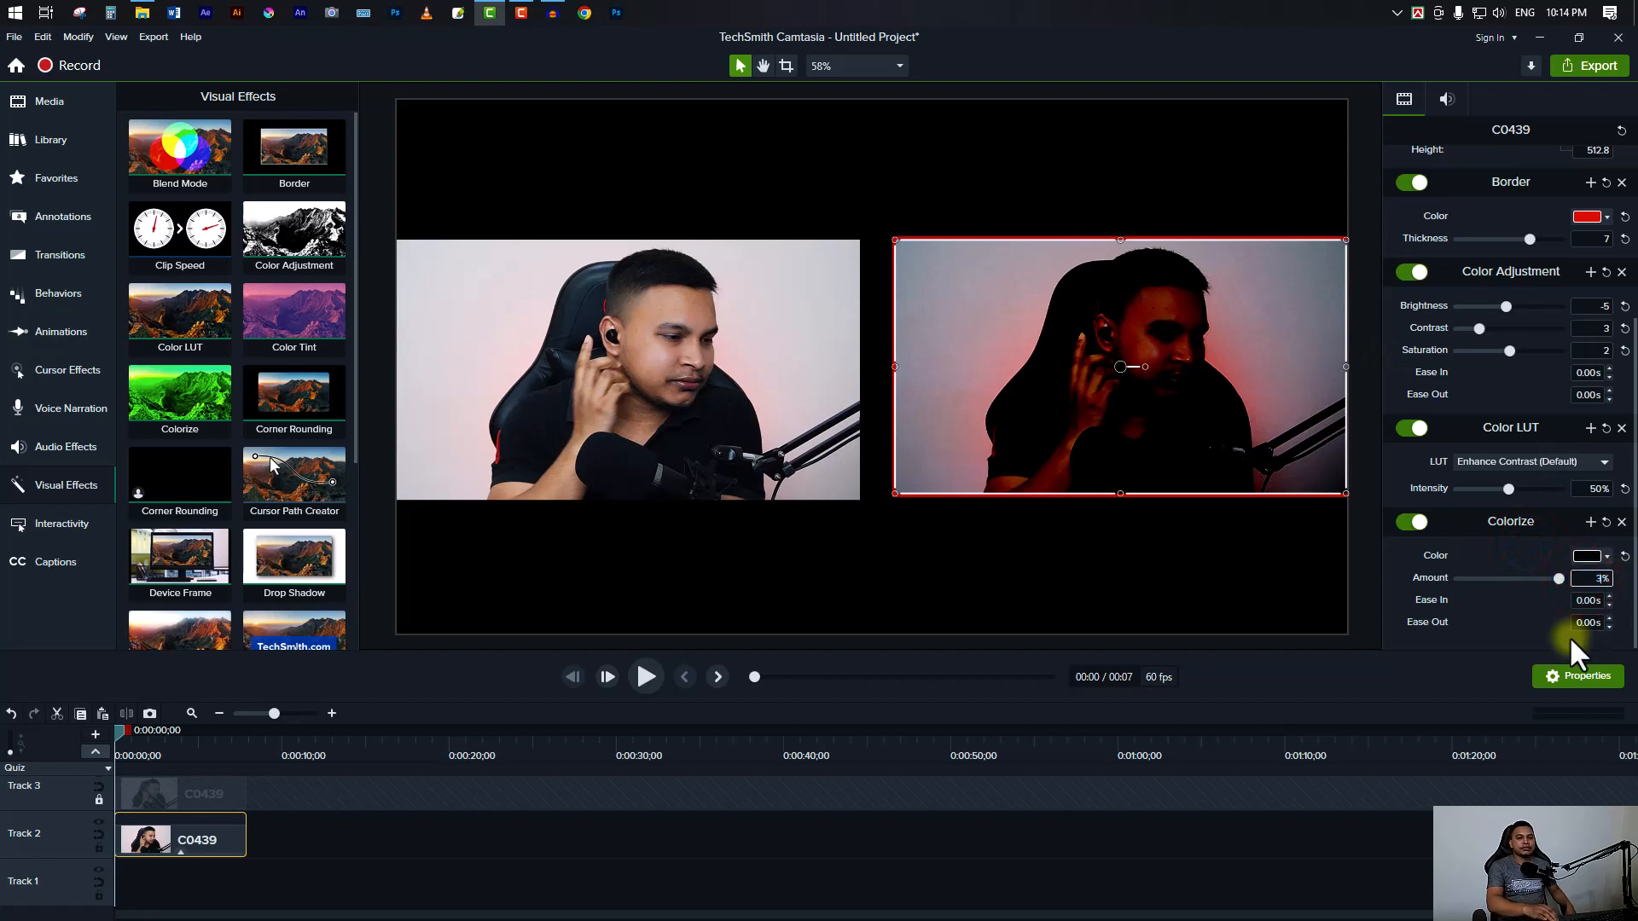
pyautogui.click(1529, 623)
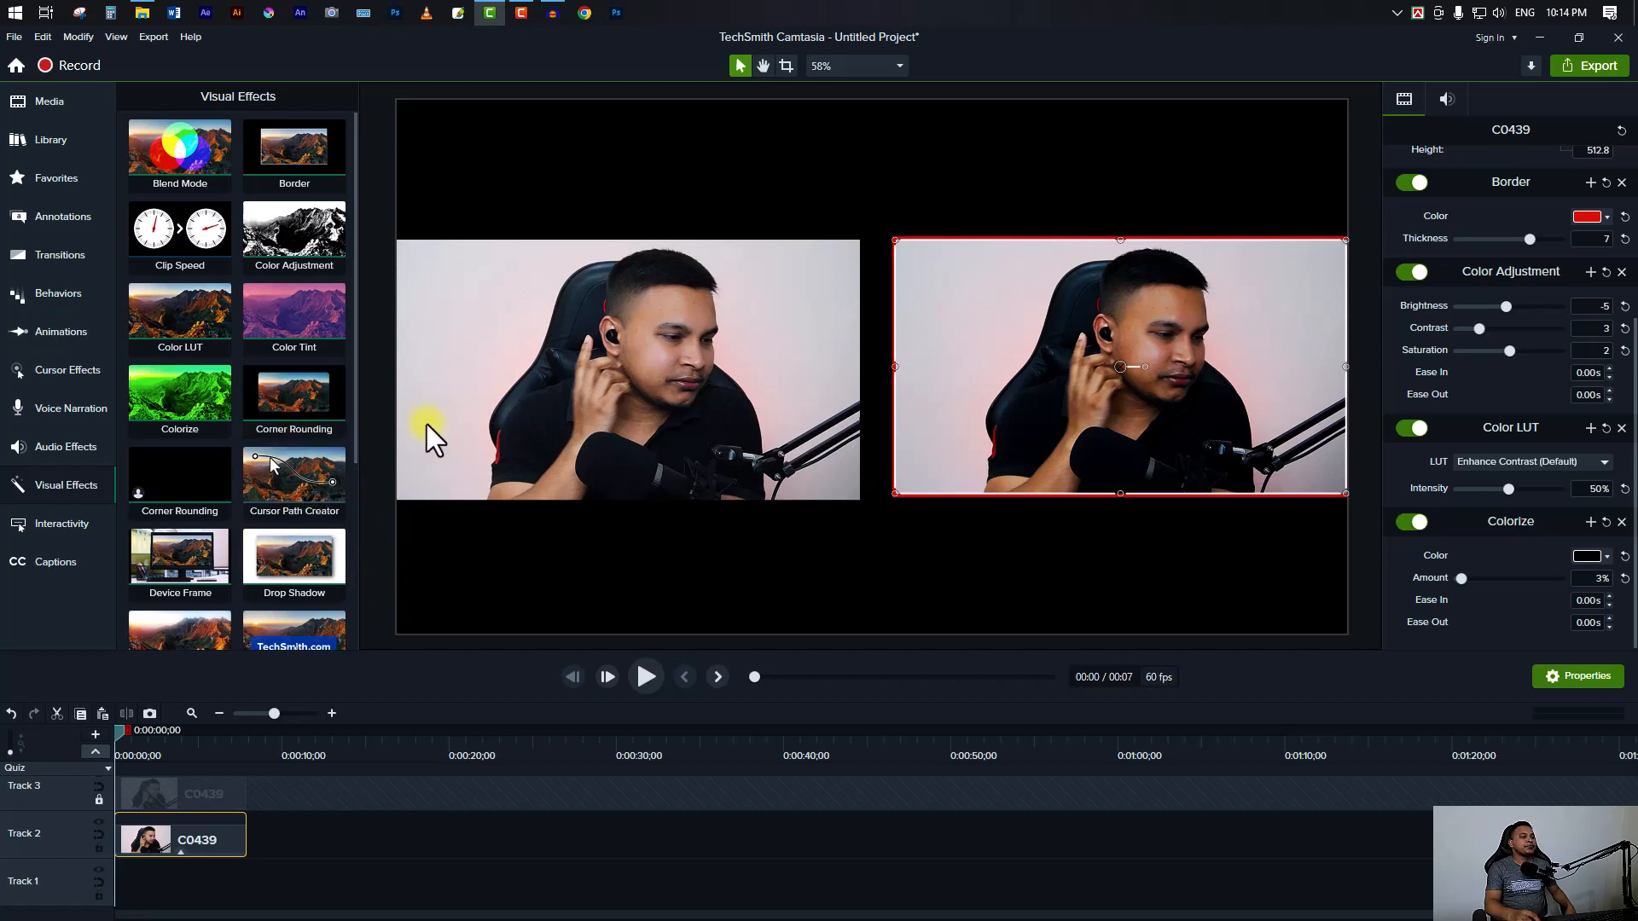
# - Apply the Corner Rounding effect to the C0439 clip on Track 2 and raise its radius to 1,000
pyautogui.moveTo(295, 394); pyautogui.dragTo(202, 846)
pyautogui.scroll(-3, 1545, 515)
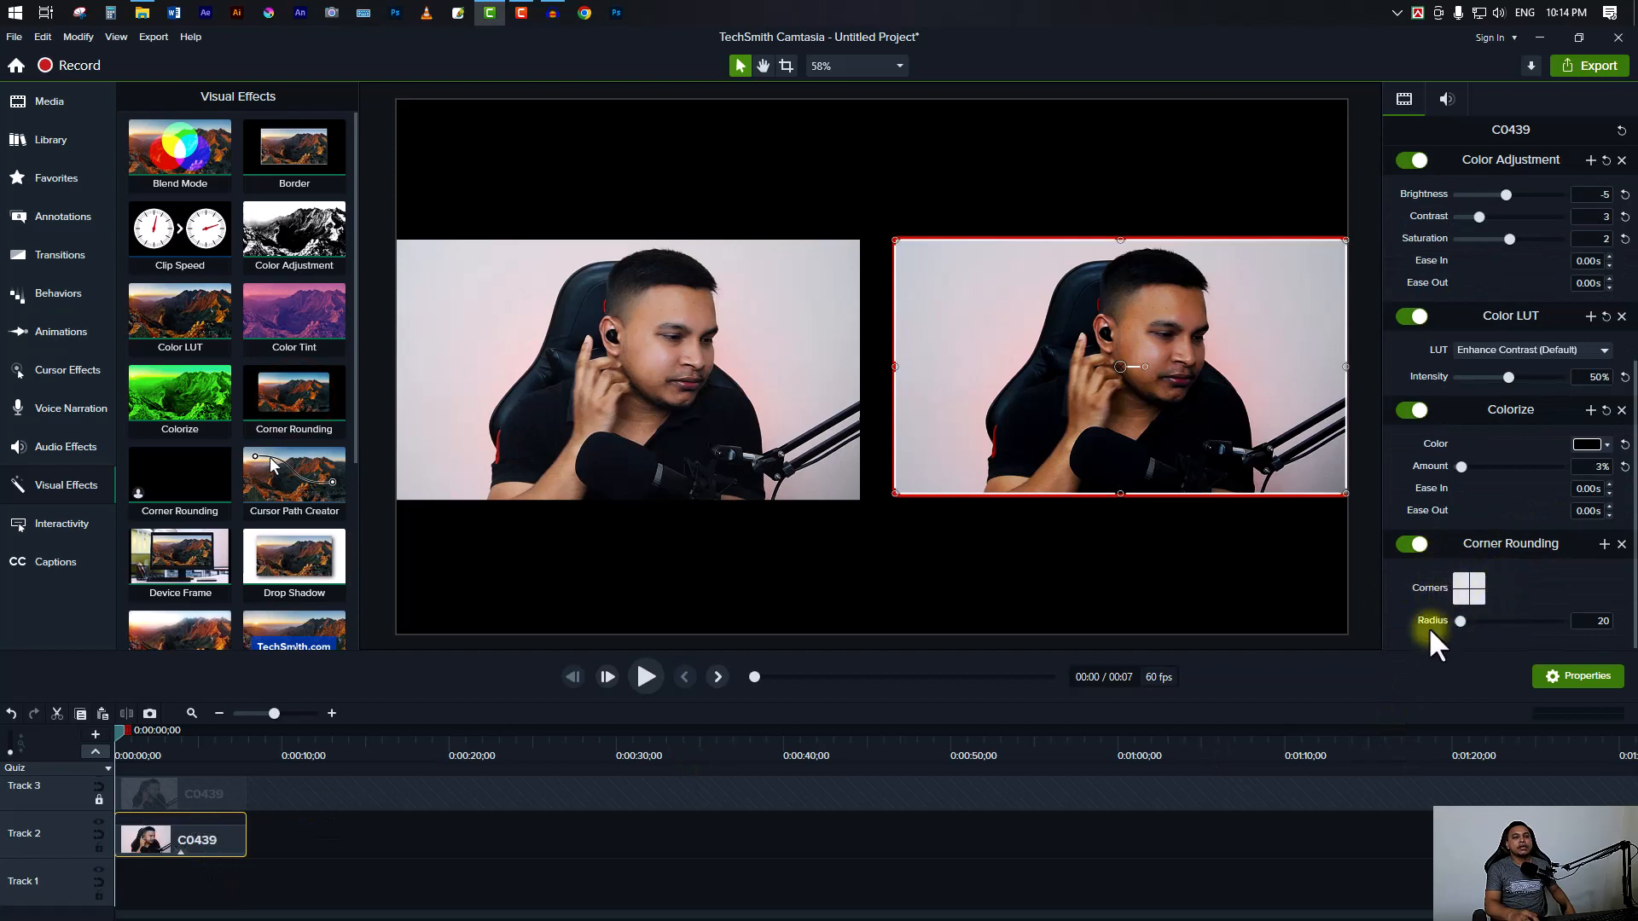
pyautogui.moveTo(1459, 622); pyautogui.dragTo(1600, 627)
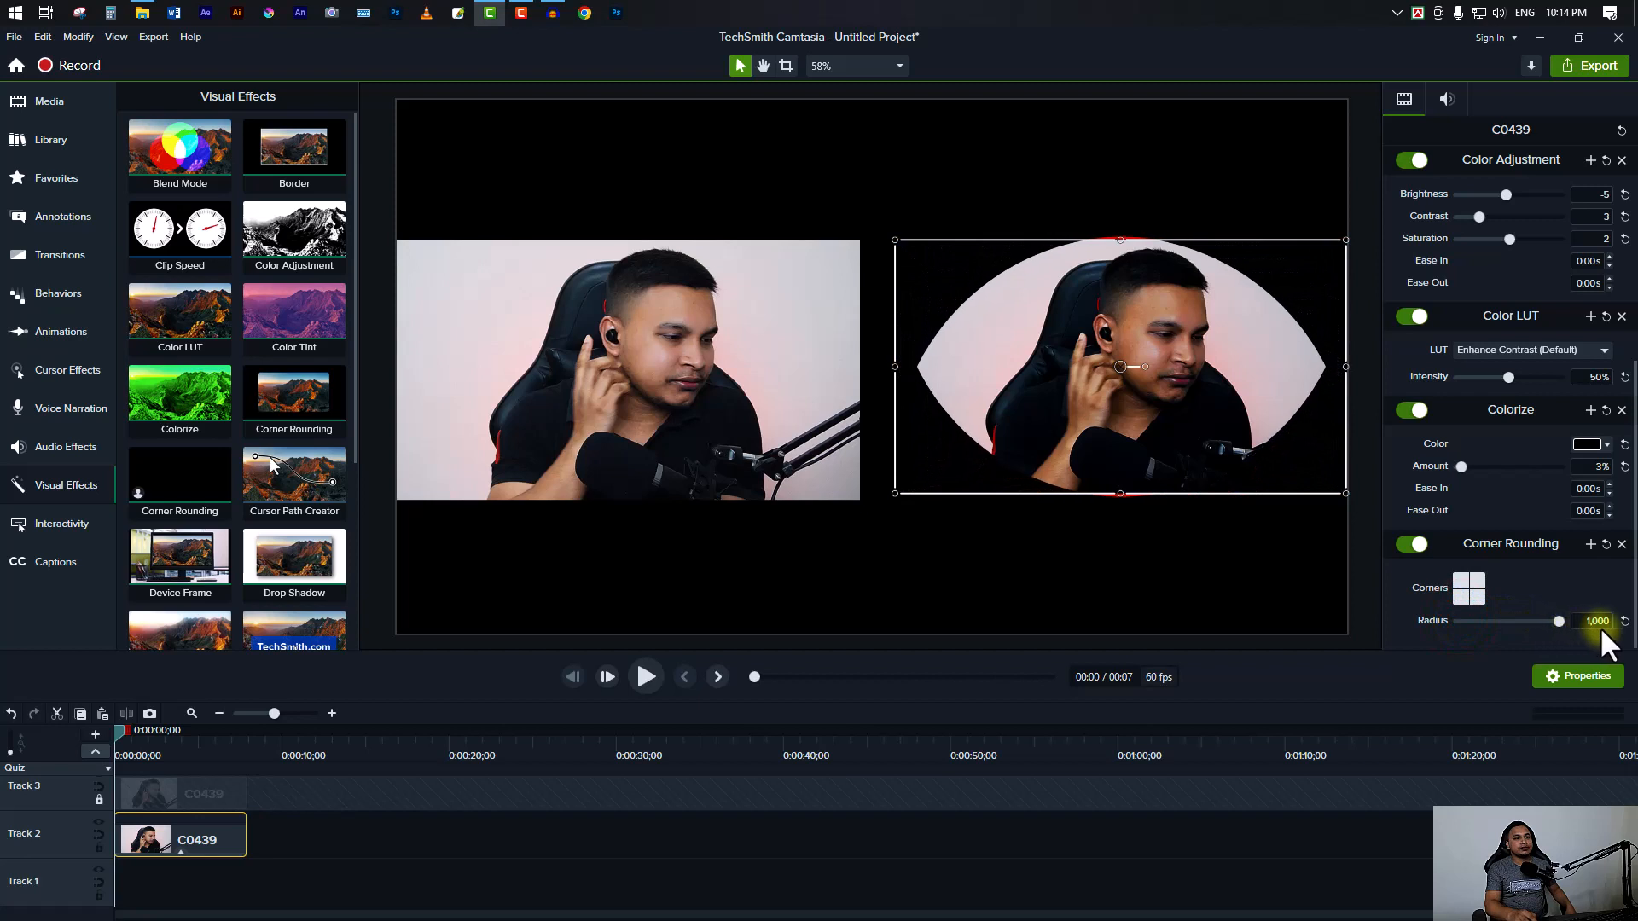
# - Switch rounding off for the clip's two right-hand corners and switch it back on for both
pyautogui.click(1477, 592)
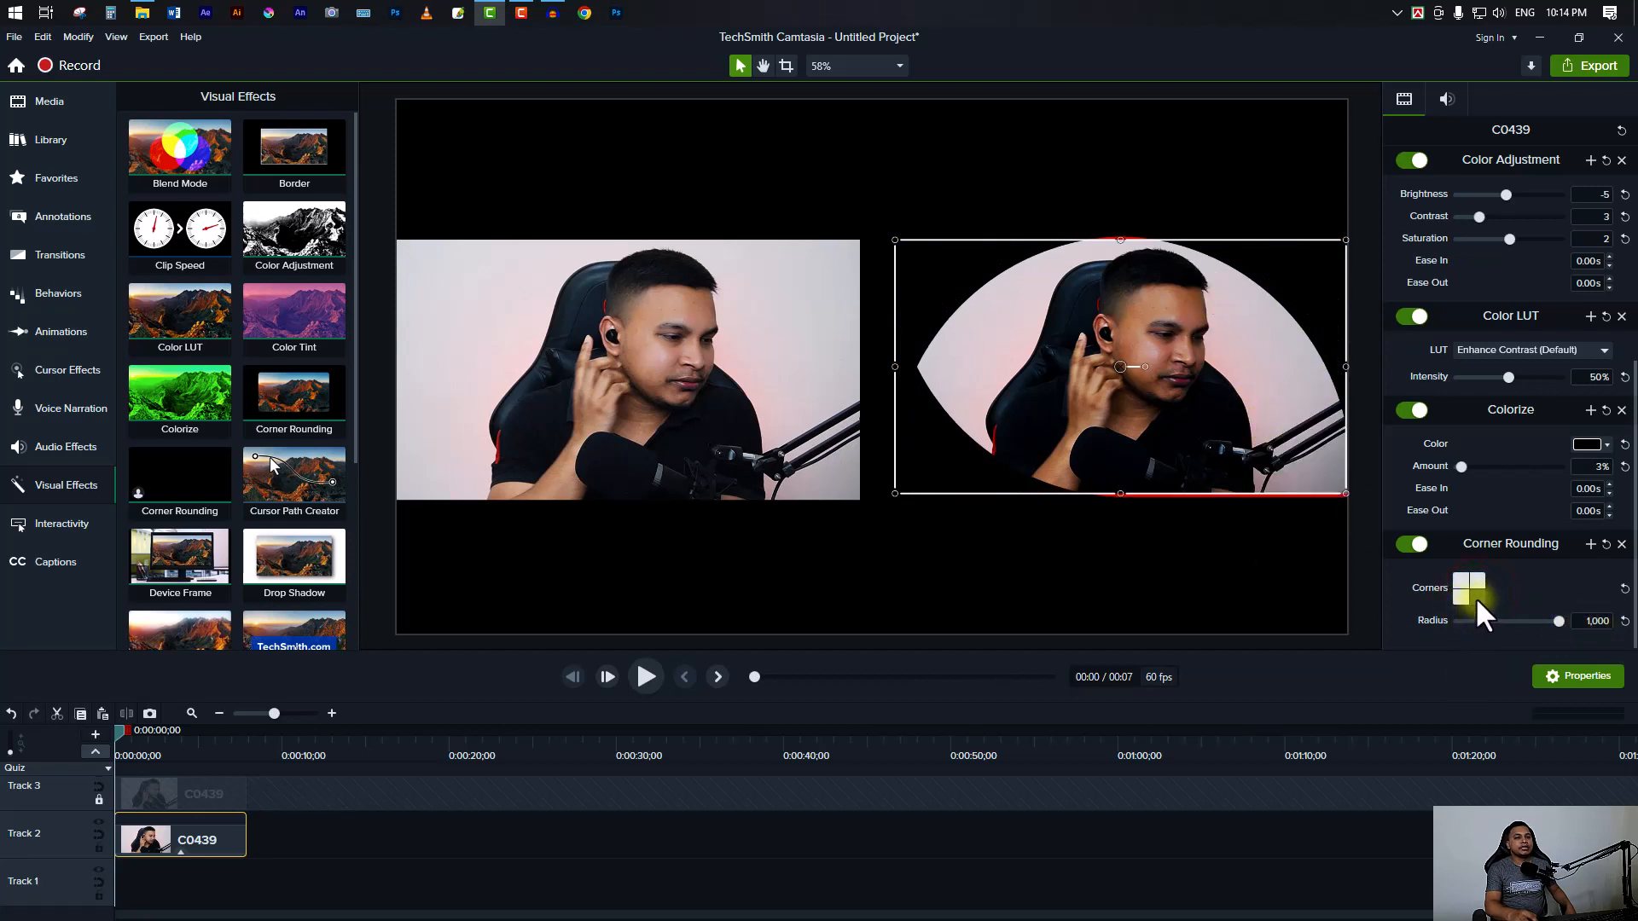
pyautogui.click(1478, 579)
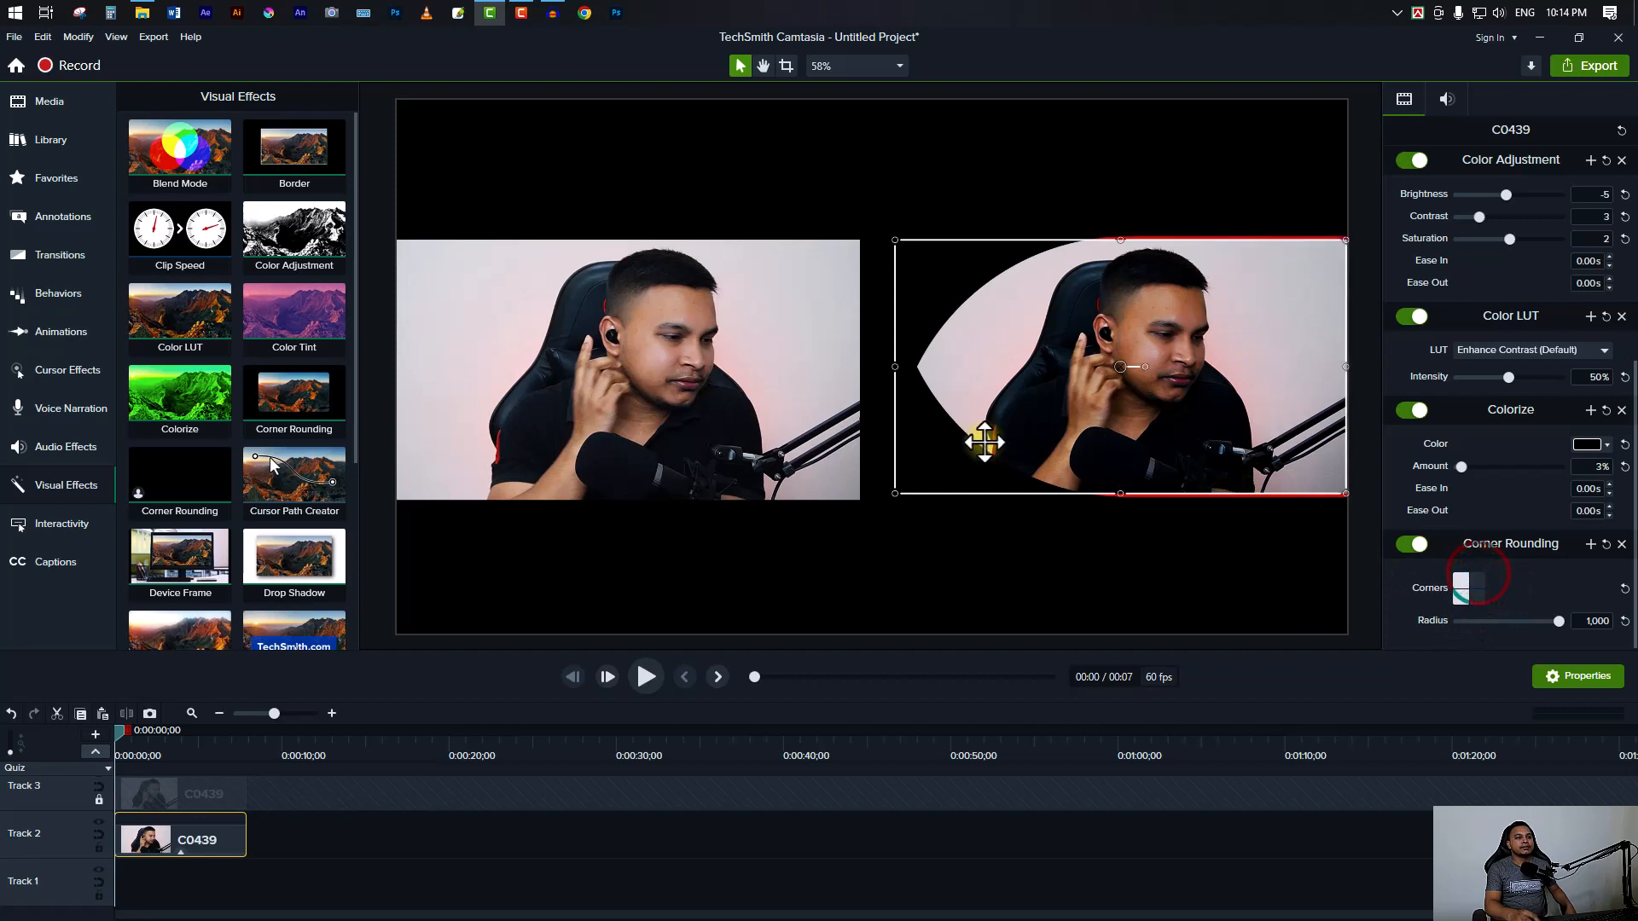
pyautogui.click(1477, 594)
pyautogui.click(1477, 580)
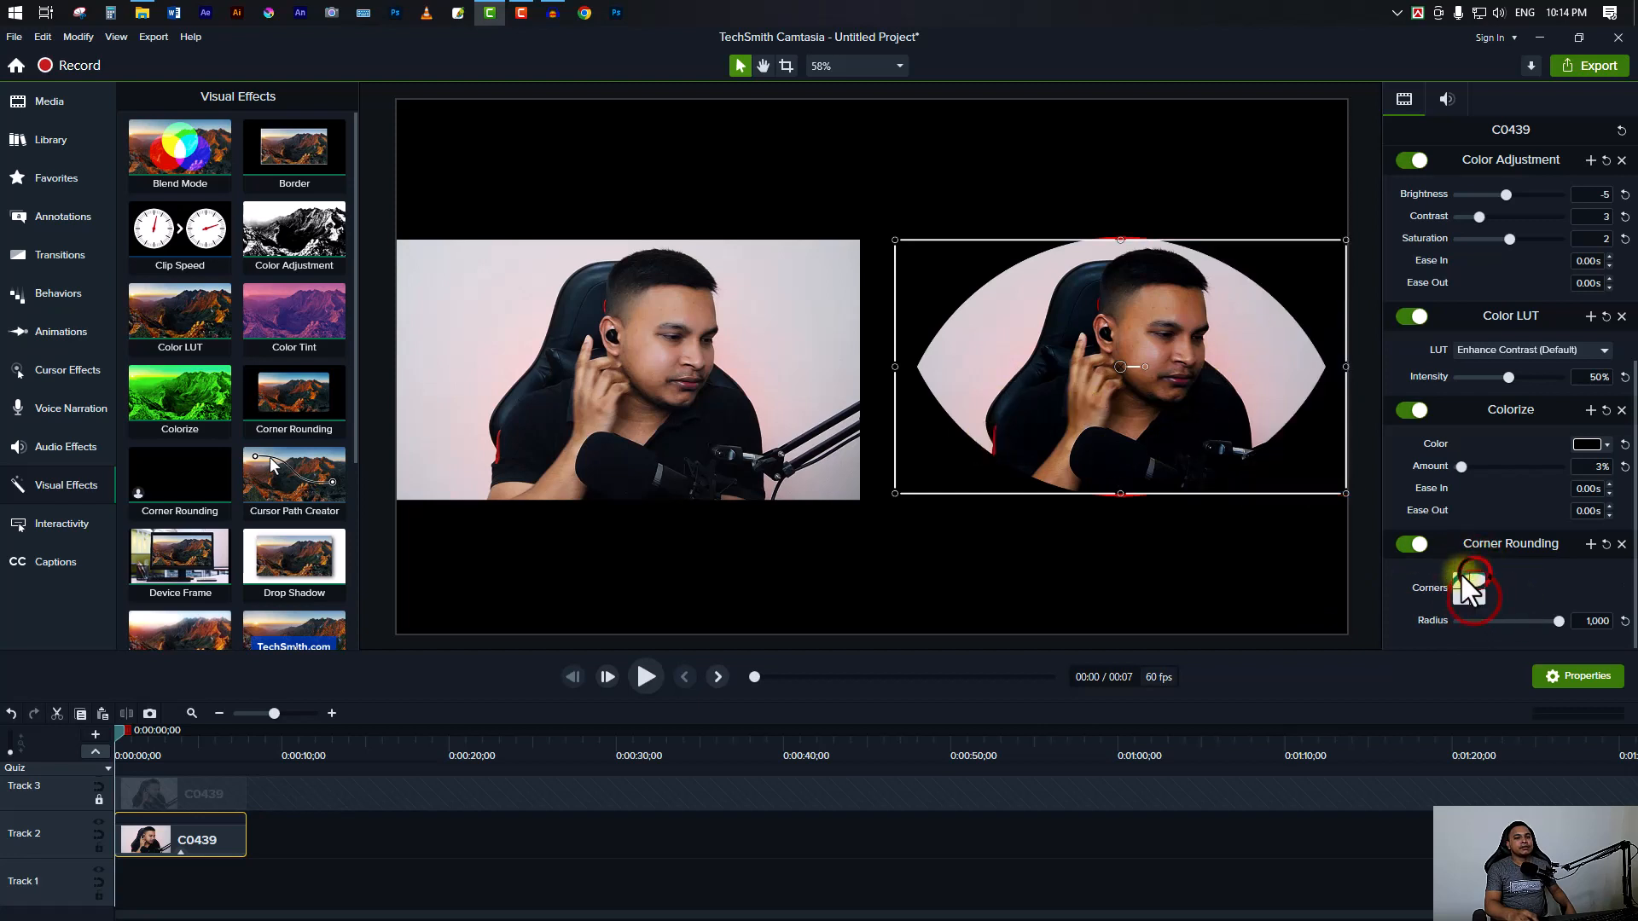
# - Limit the clip's corner rounding to the lower-left corner and reduce the radius to 356
pyautogui.click(1461, 579)
pyautogui.click(1461, 595)
pyautogui.click(1478, 595)
pyautogui.click(1480, 580)
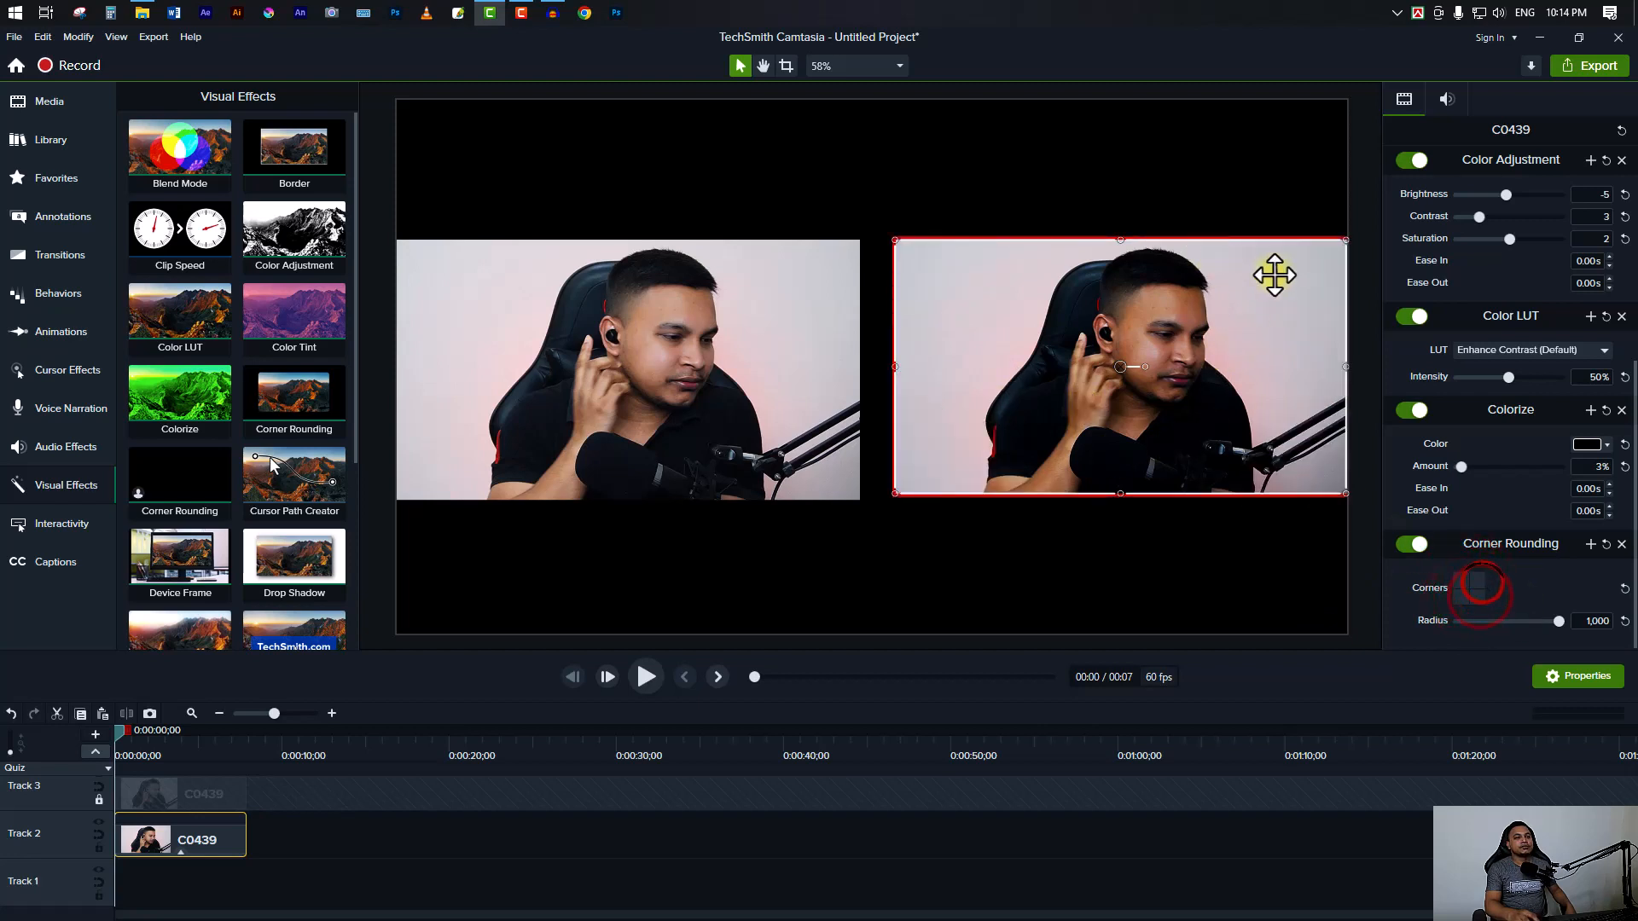
pyautogui.click(1460, 597)
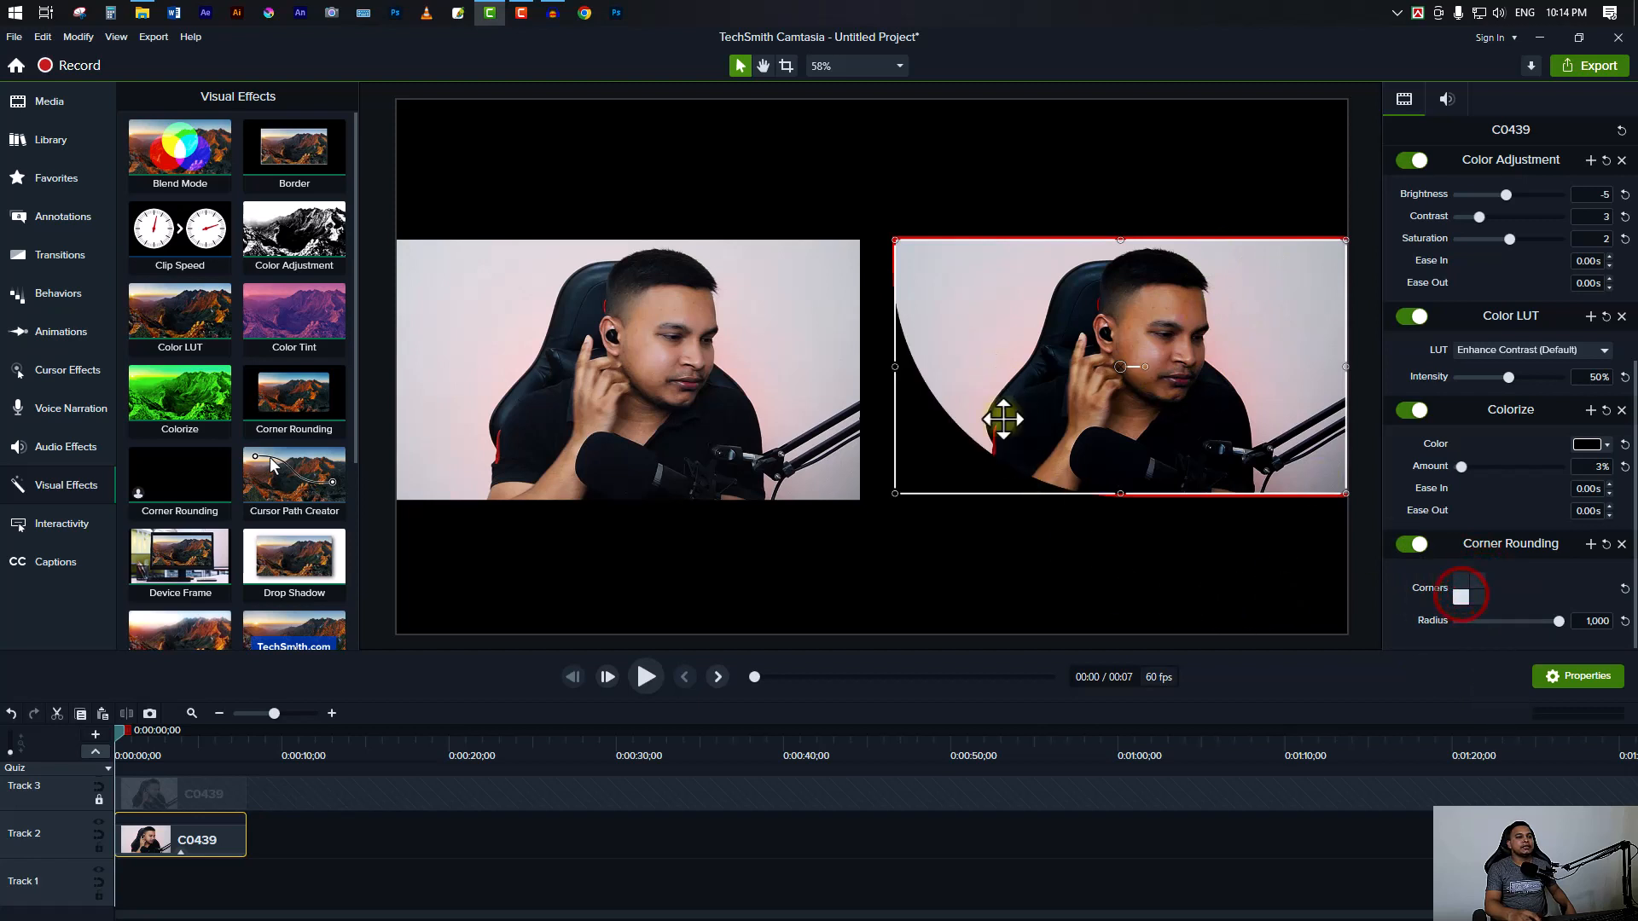
pyautogui.moveTo(1559, 628); pyautogui.dragTo(1496, 626)
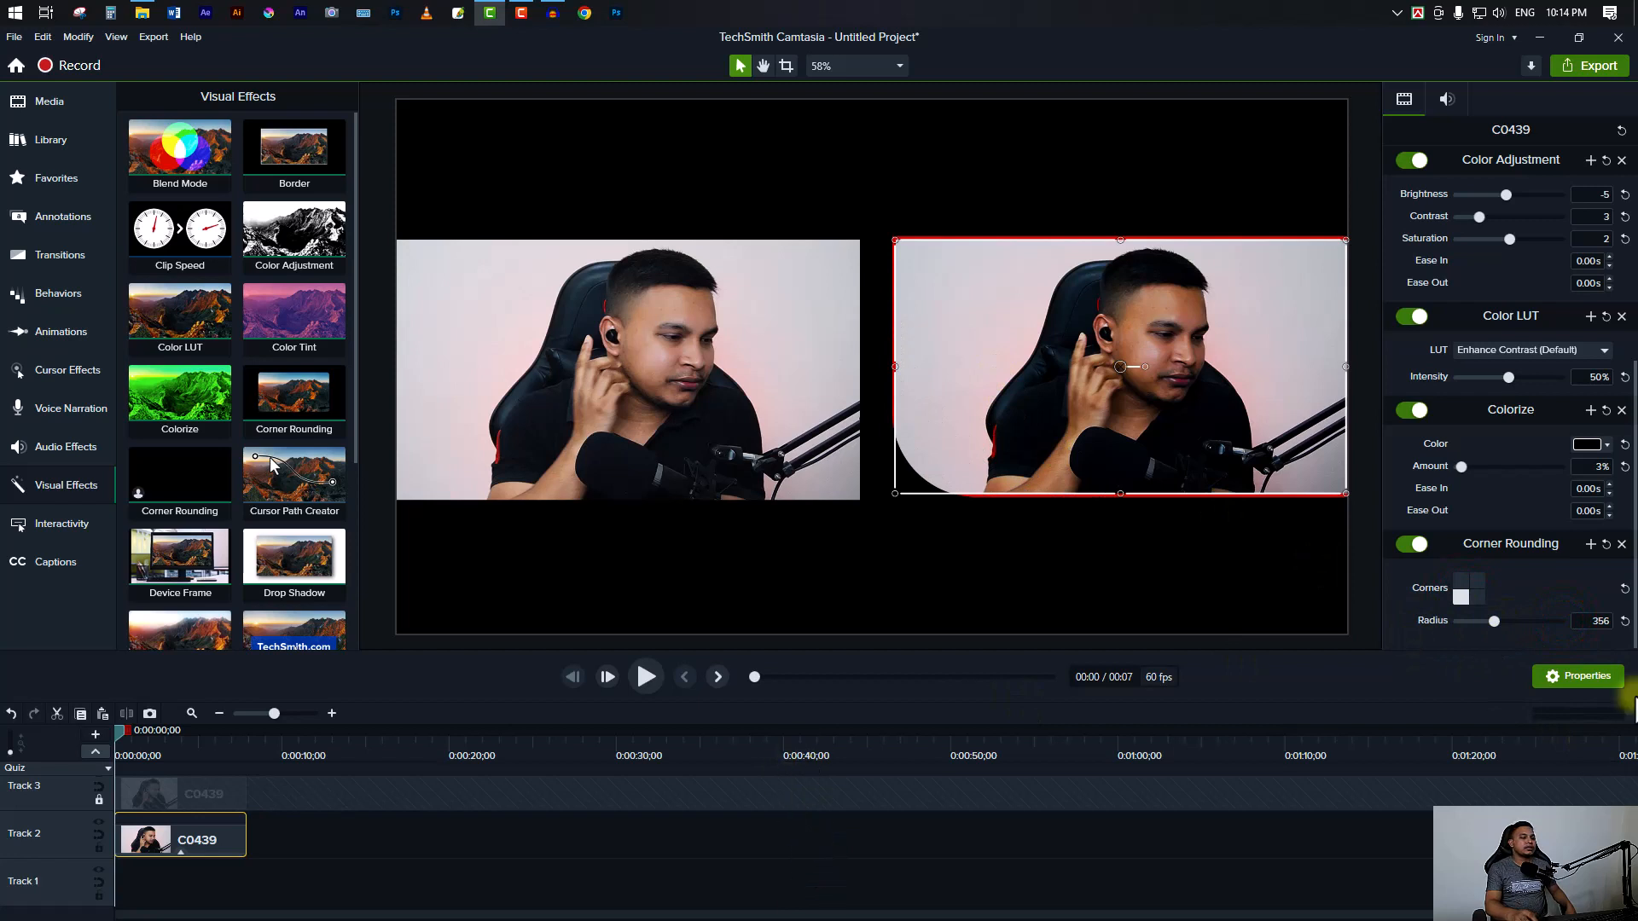
# - Show the Track 2 clip's applied effects on the timeline and delete Corner Rounding
pyautogui.click(182, 851)
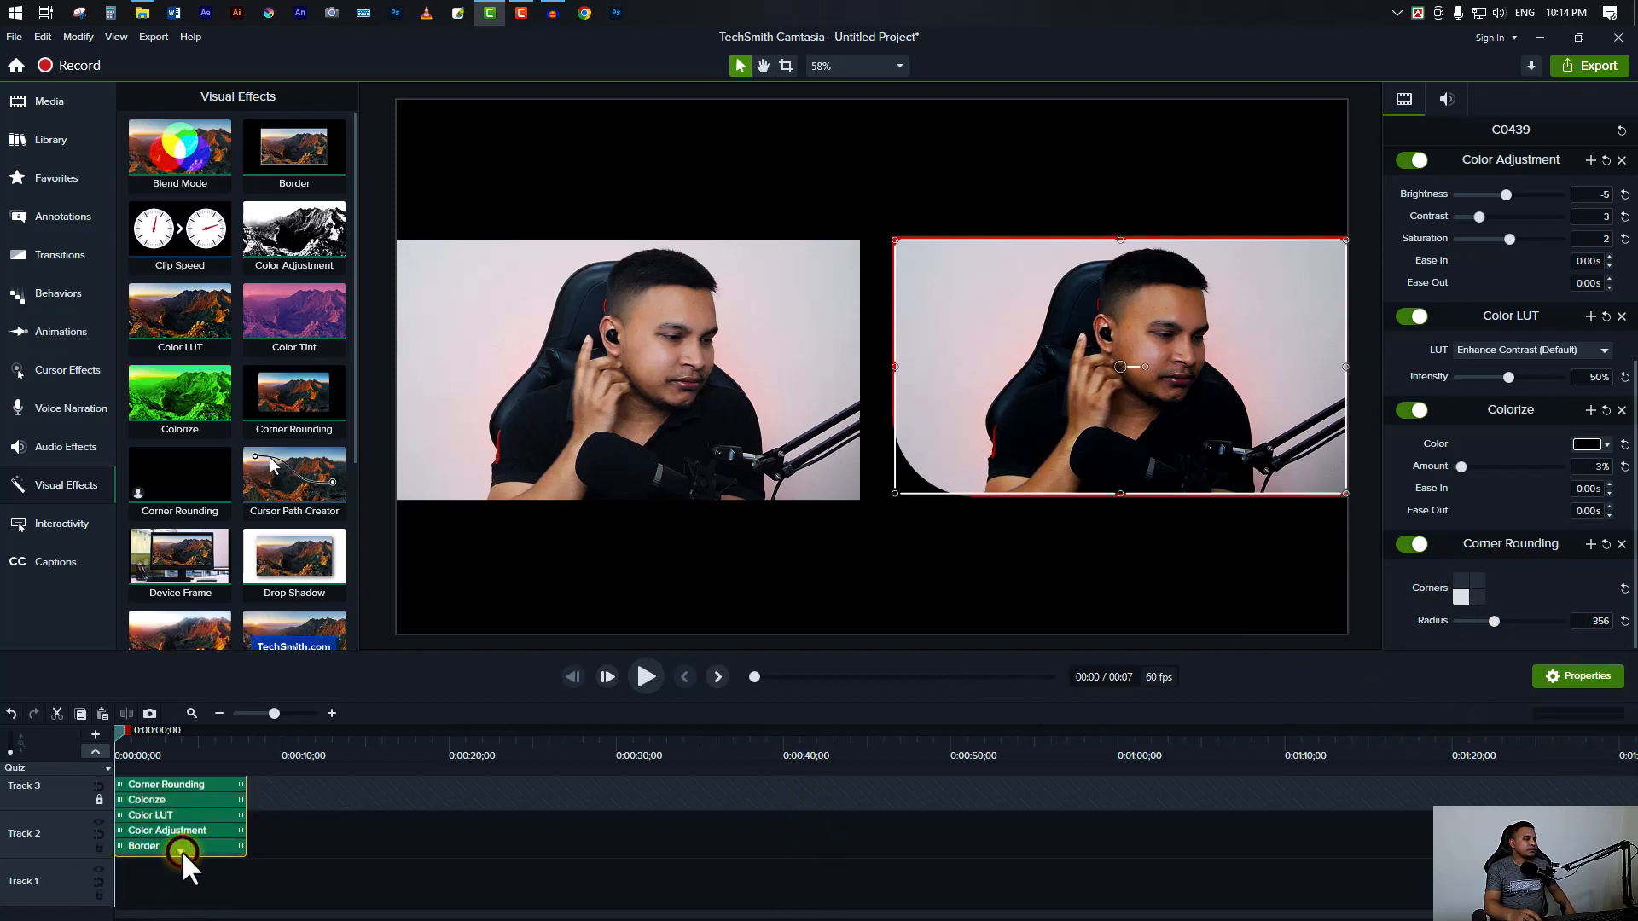
pyautogui.click(167, 784)
pyautogui.press('Delete')
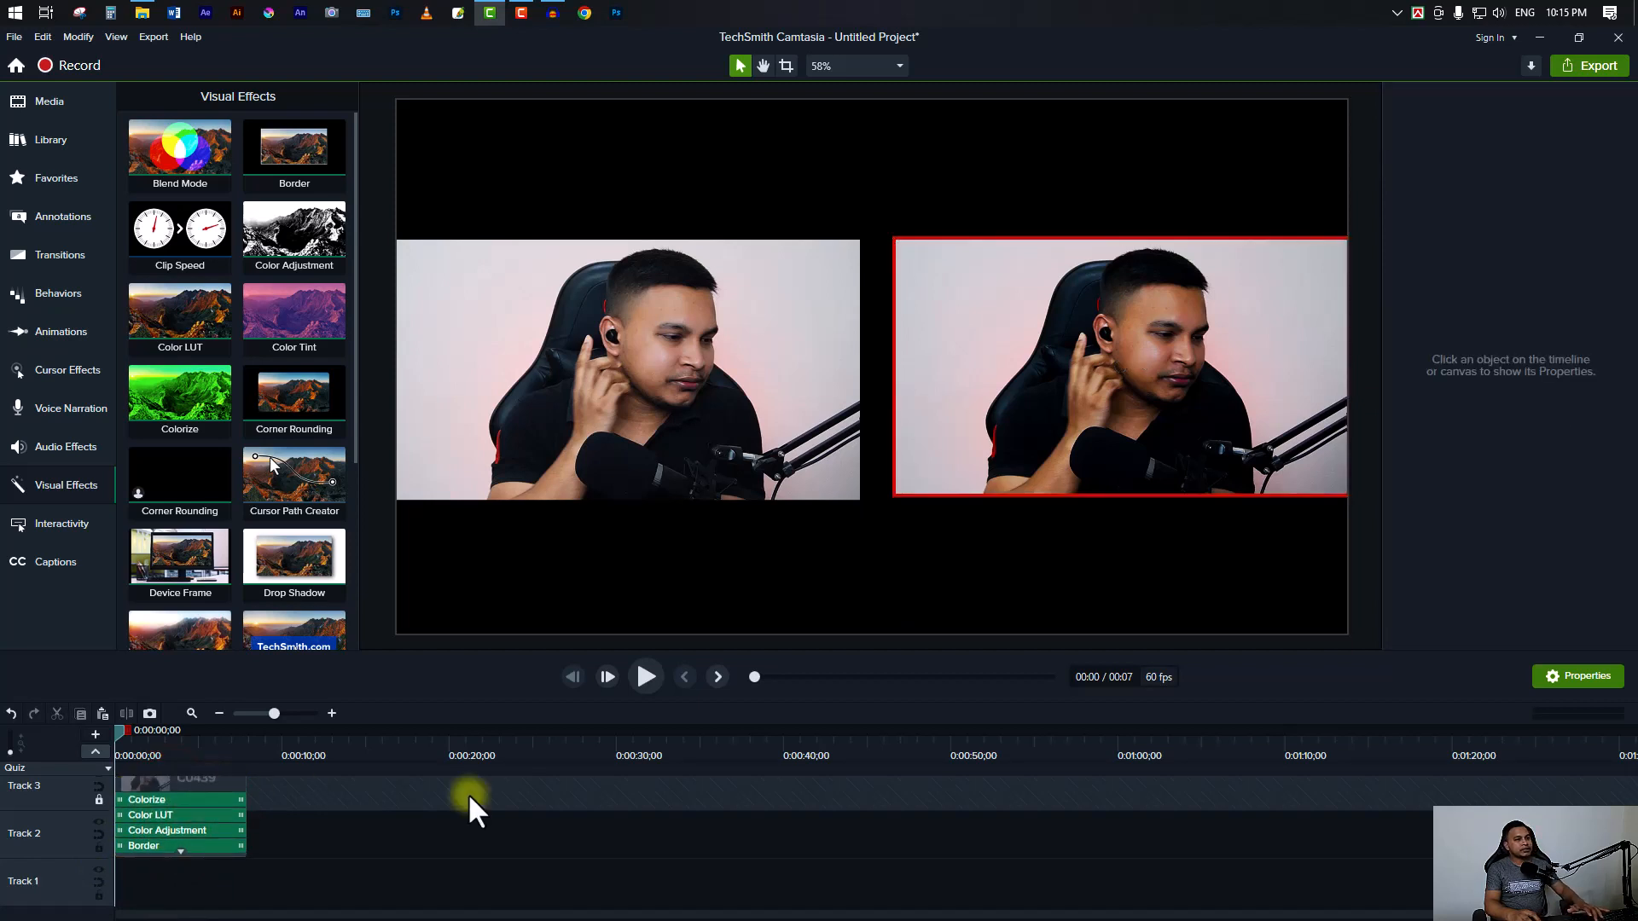
# - Try the Device Frame effect on the C0439 clip on Track 2, undo it, and reselect the clip
pyautogui.click(1003, 868)
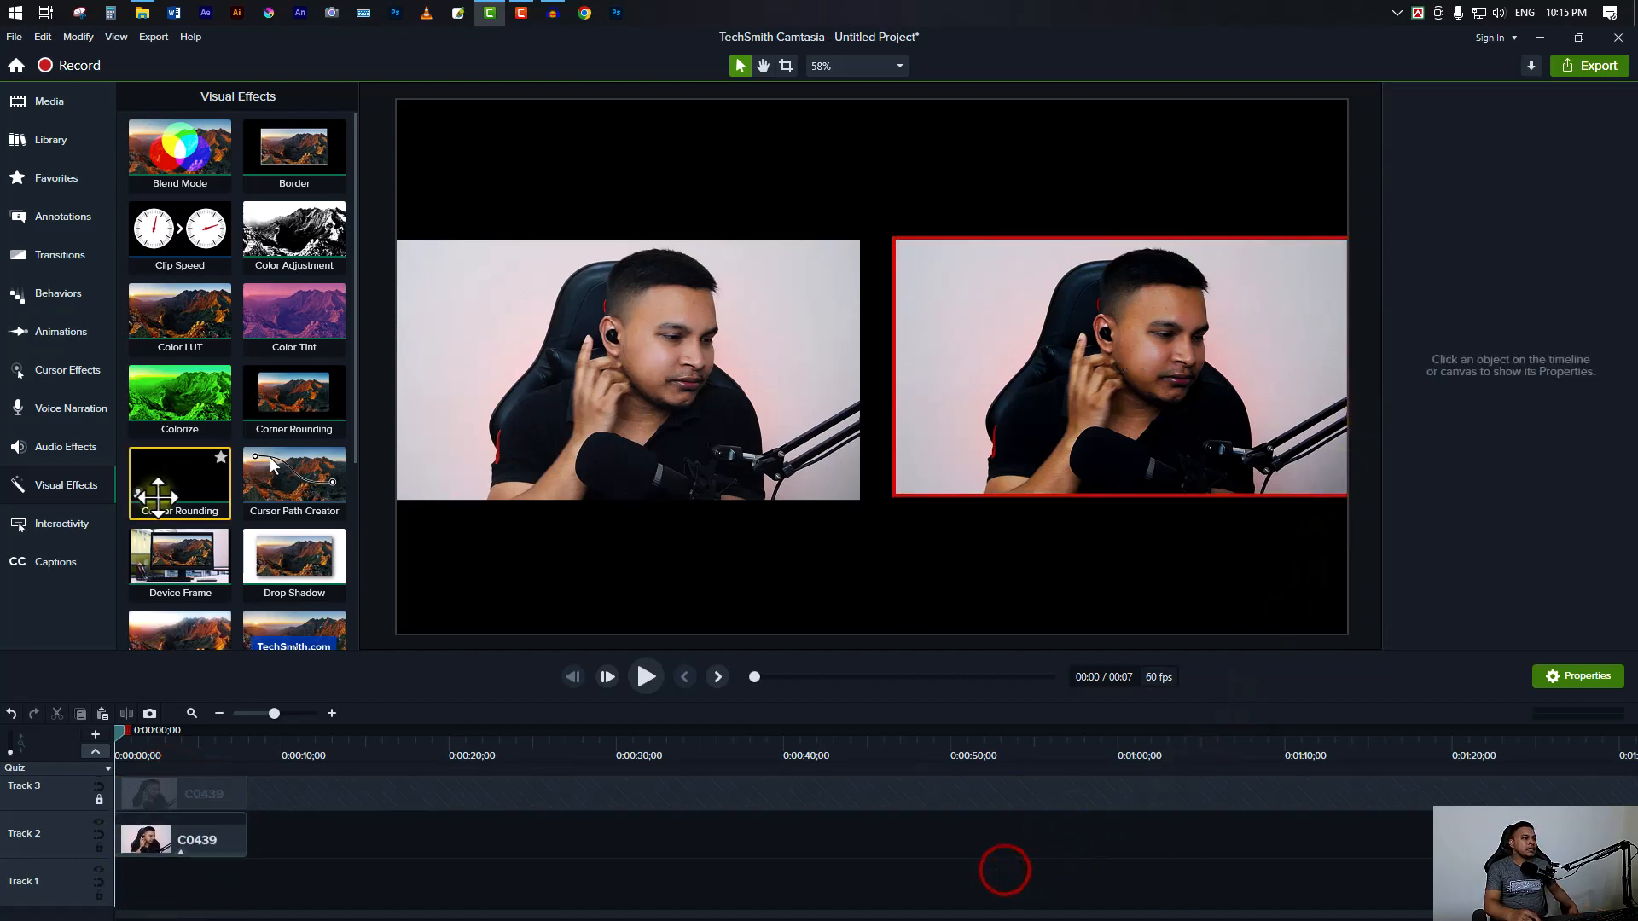
pyautogui.scroll(-3, 267, 484)
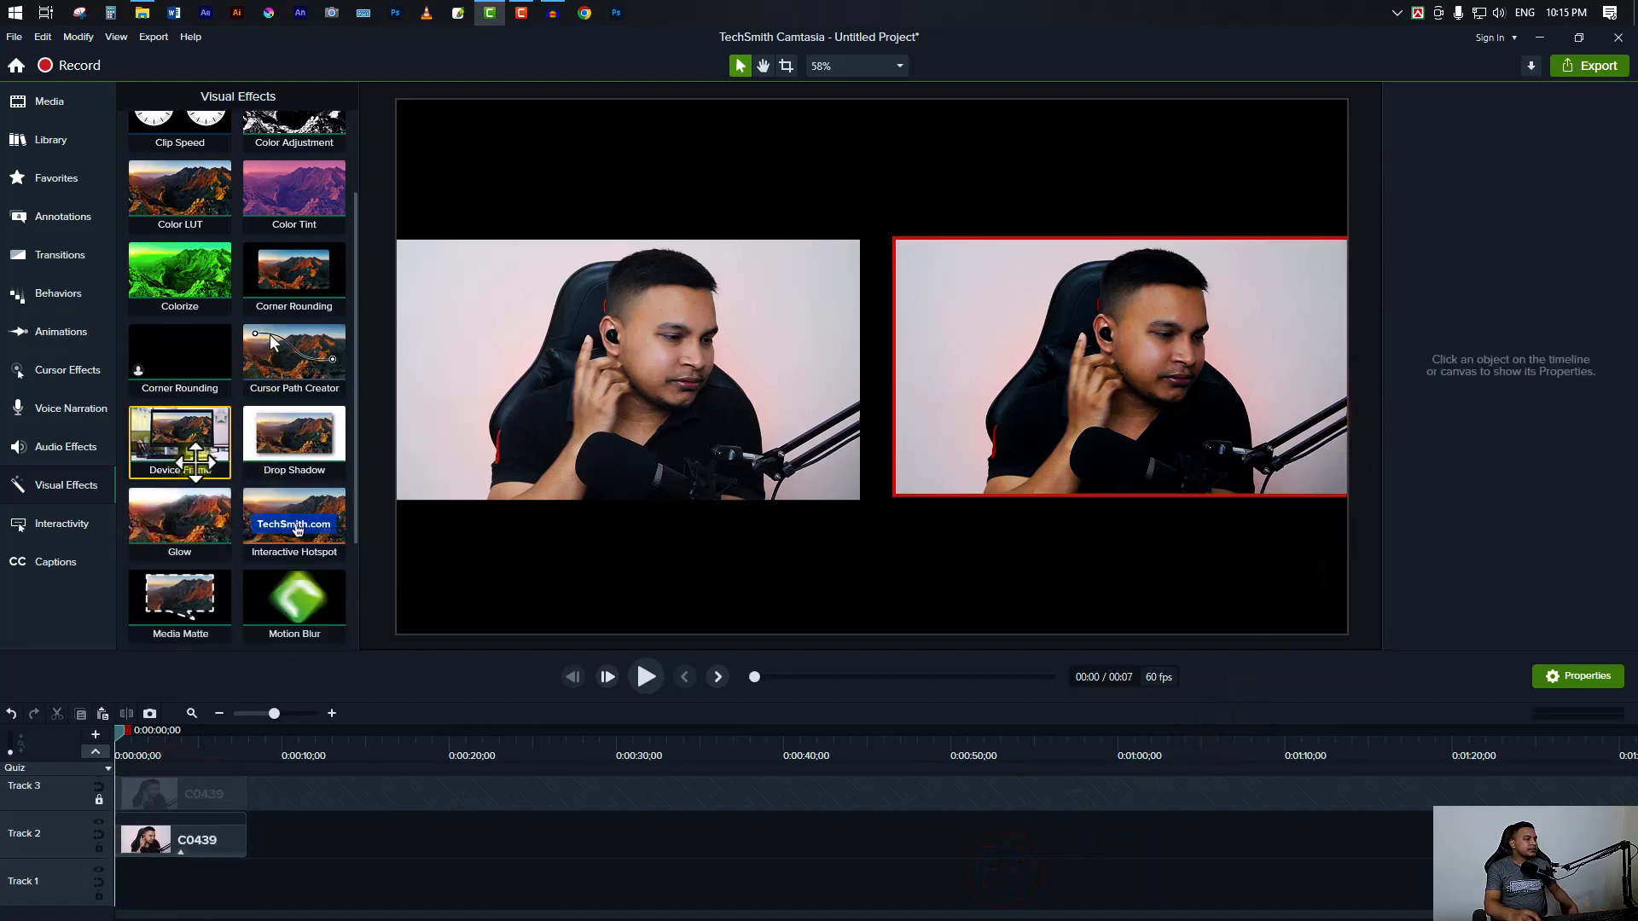
pyautogui.moveTo(179, 444); pyautogui.dragTo(224, 861)
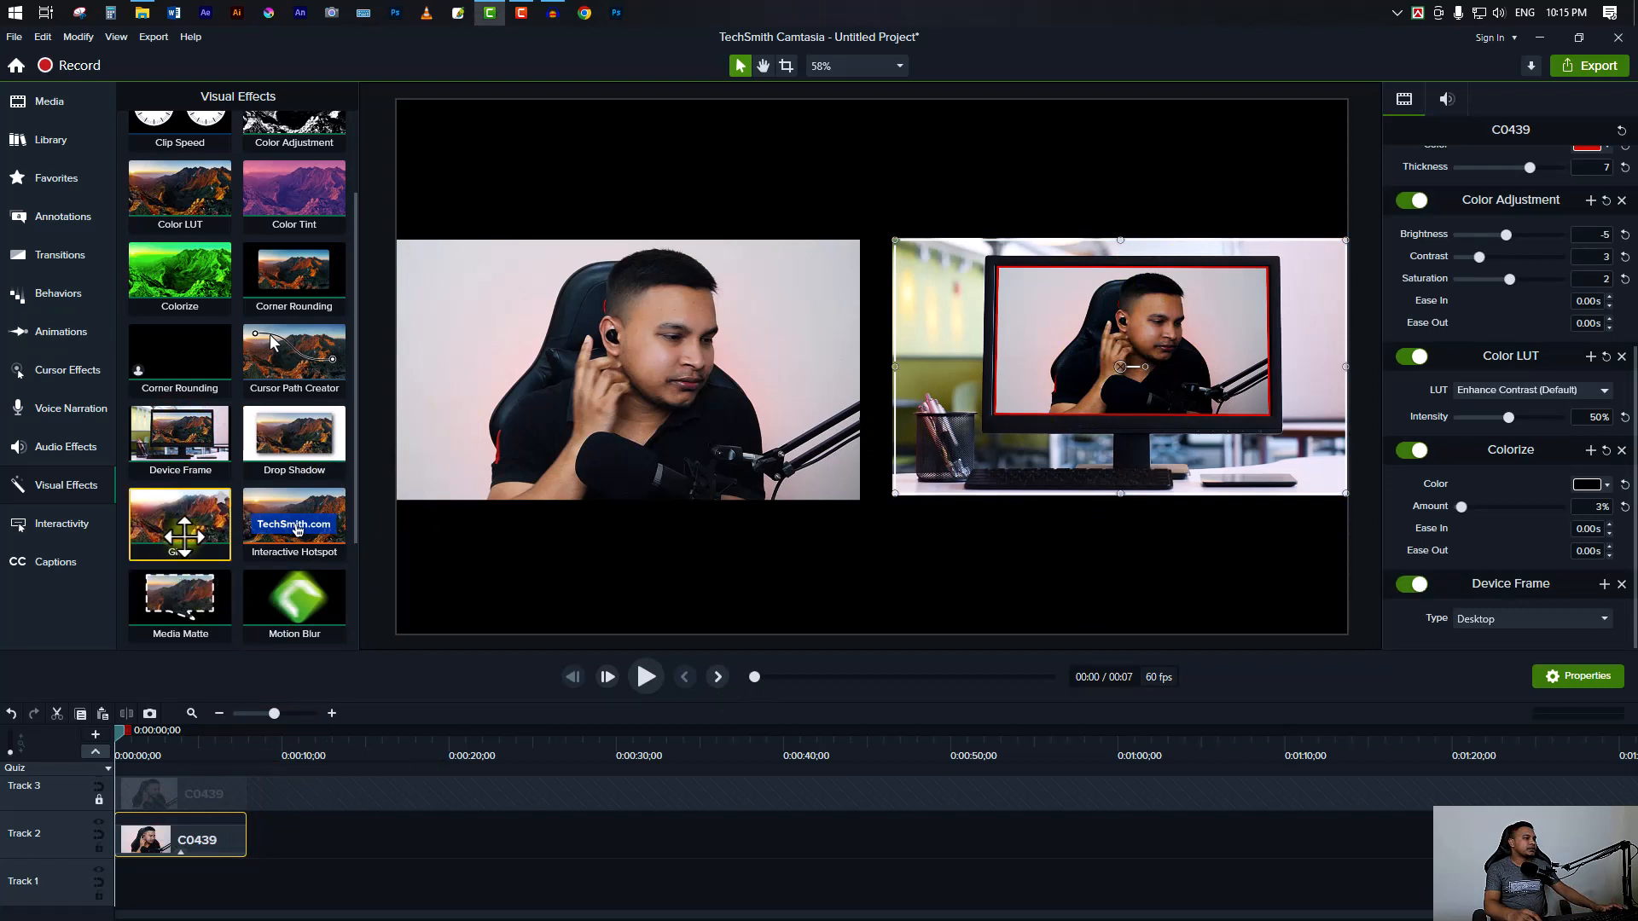
pyautogui.scroll(-4, 307, 563)
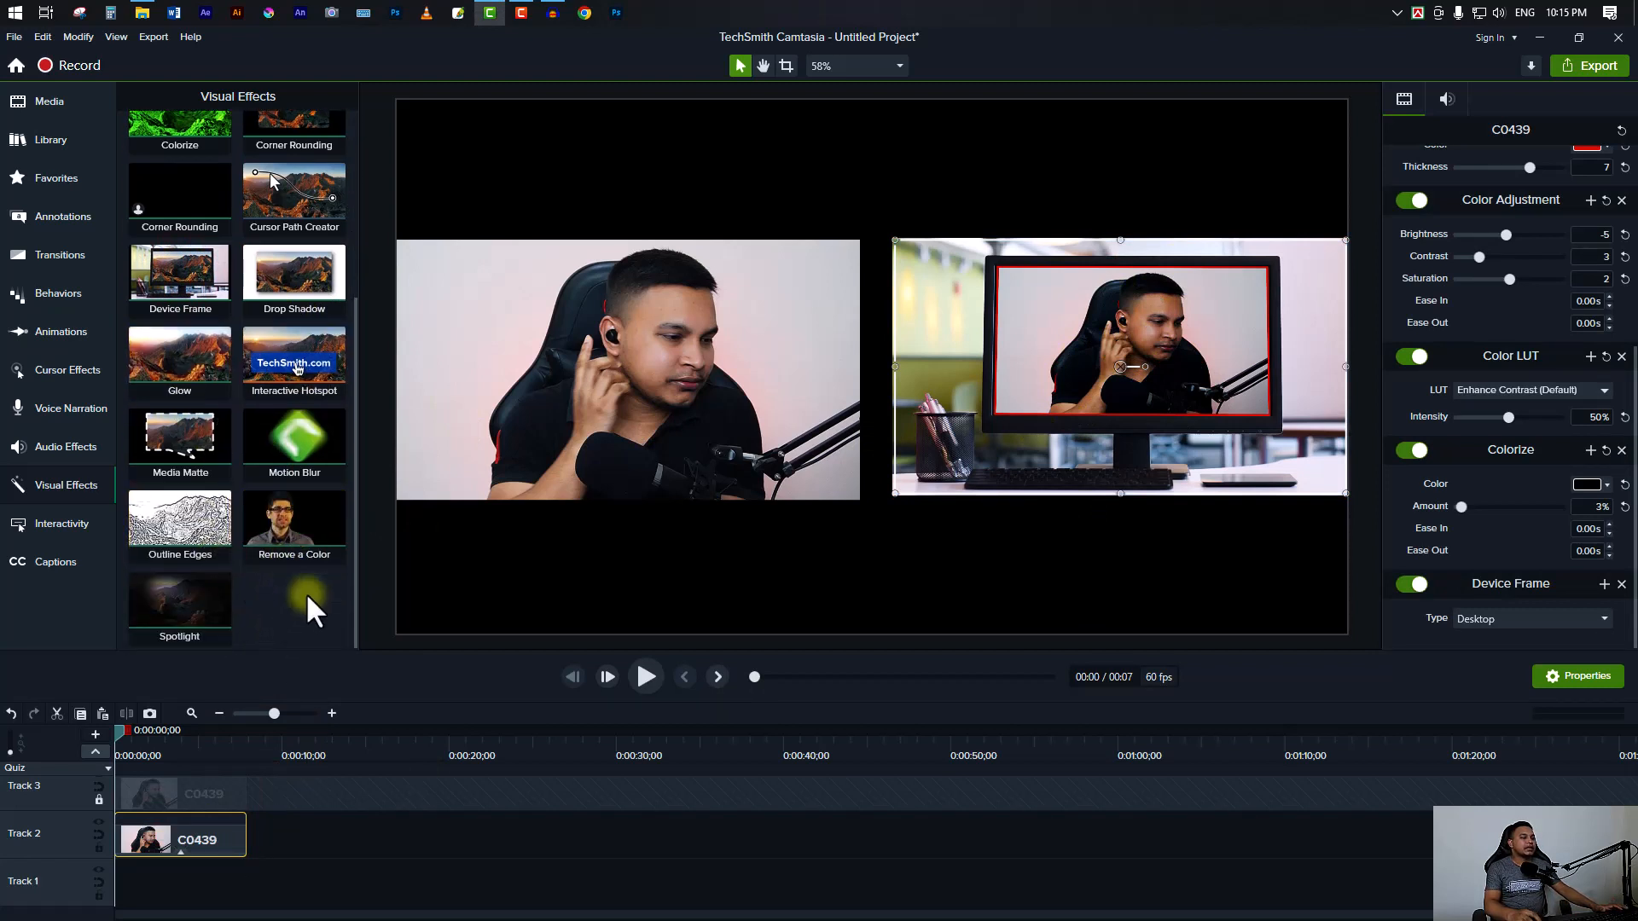
pyautogui.hotkey('ctrl', 'z')
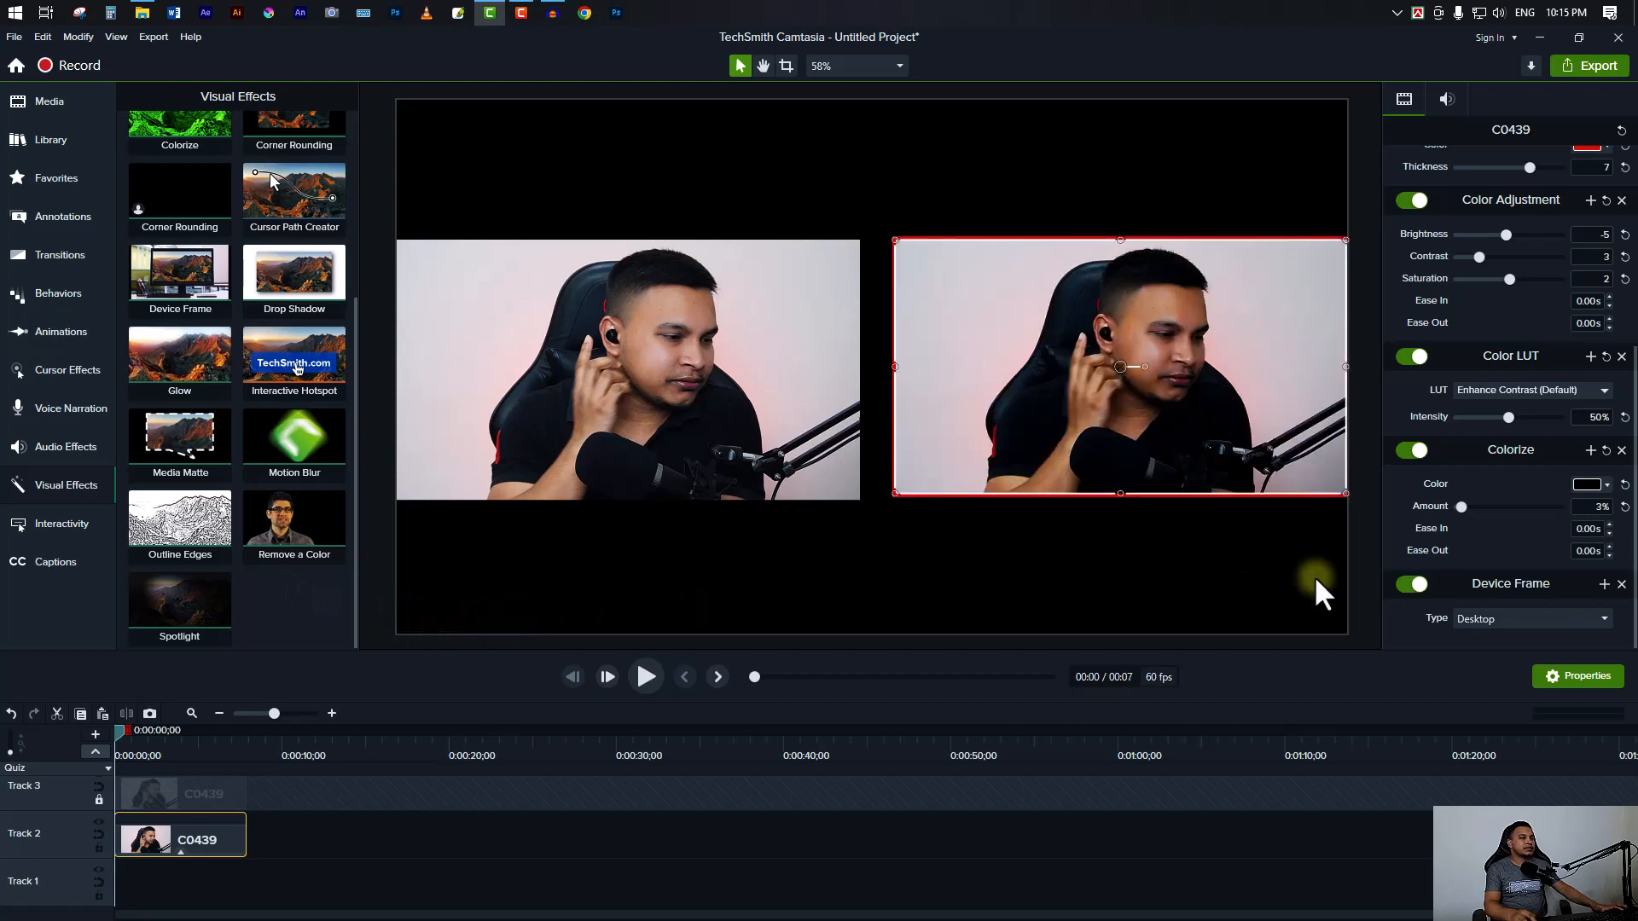
pyautogui.click(957, 841)
pyautogui.click(1188, 441)
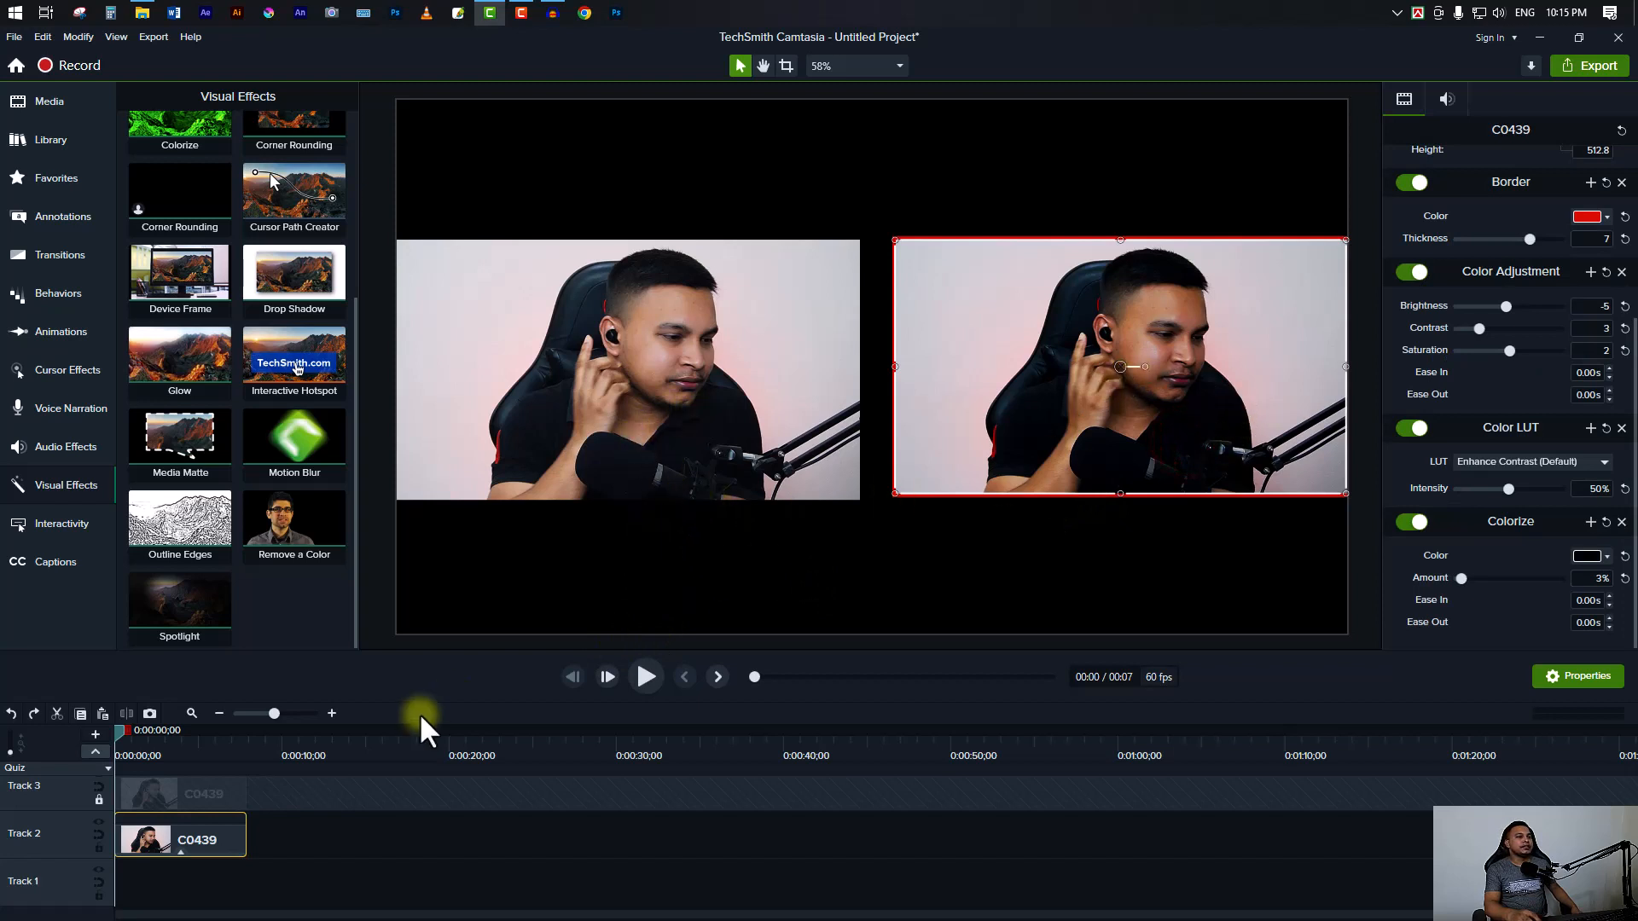
# - Play both clips side by side from the start of the timeline and pause at about 7 seconds
pyautogui.moveTo(279, 471); pyautogui.dragTo(275, 764)
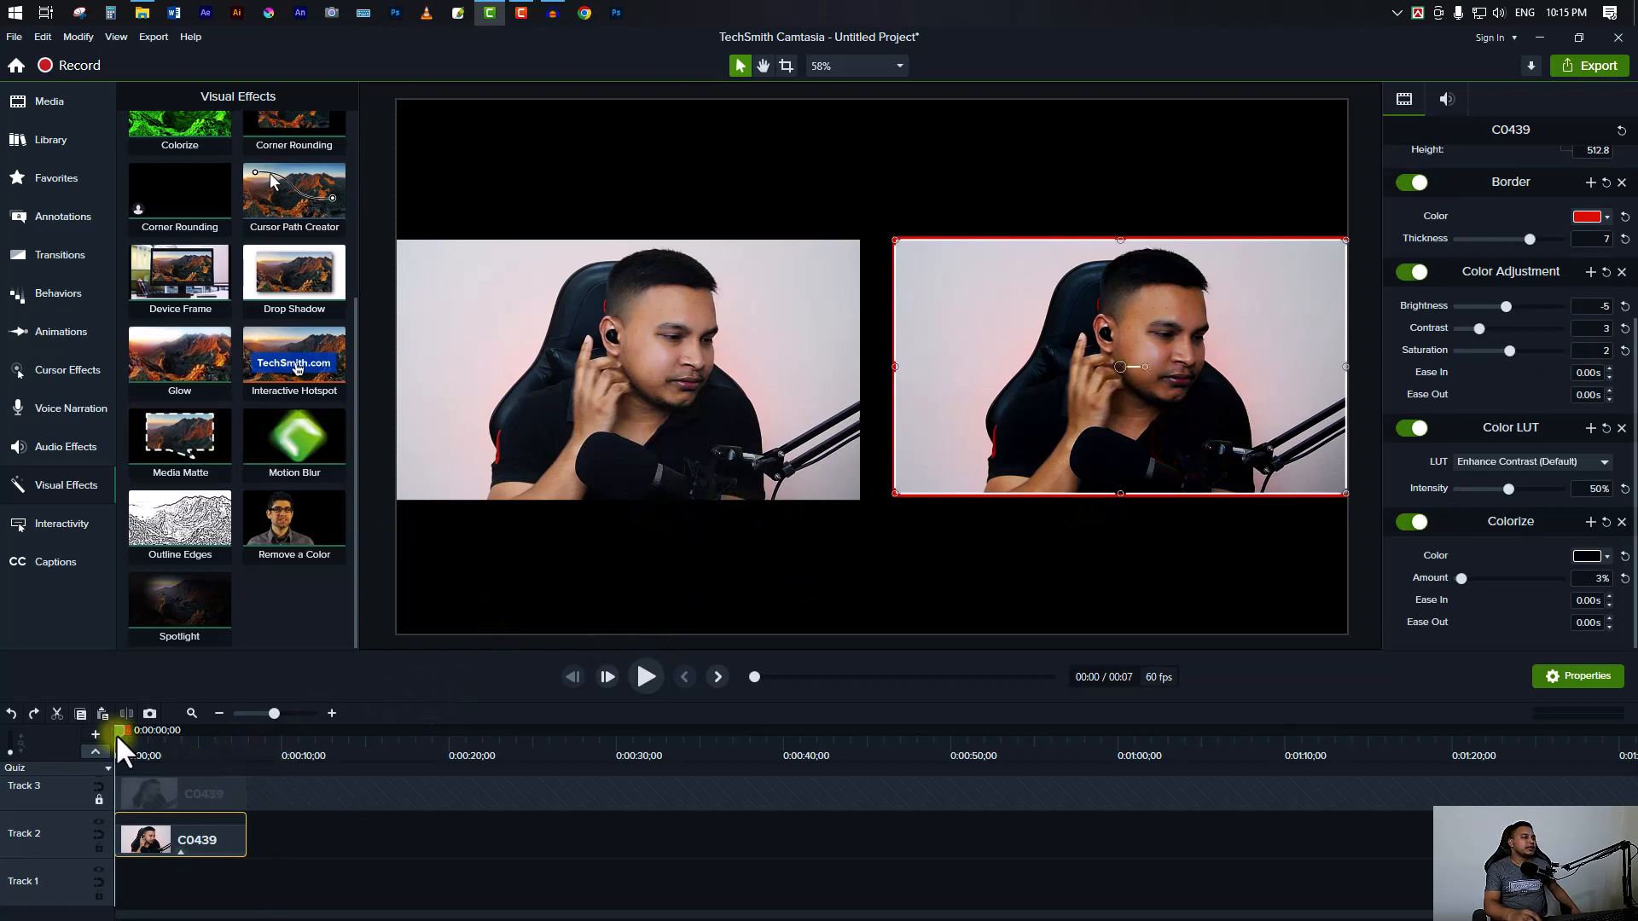
pyautogui.click(648, 676)
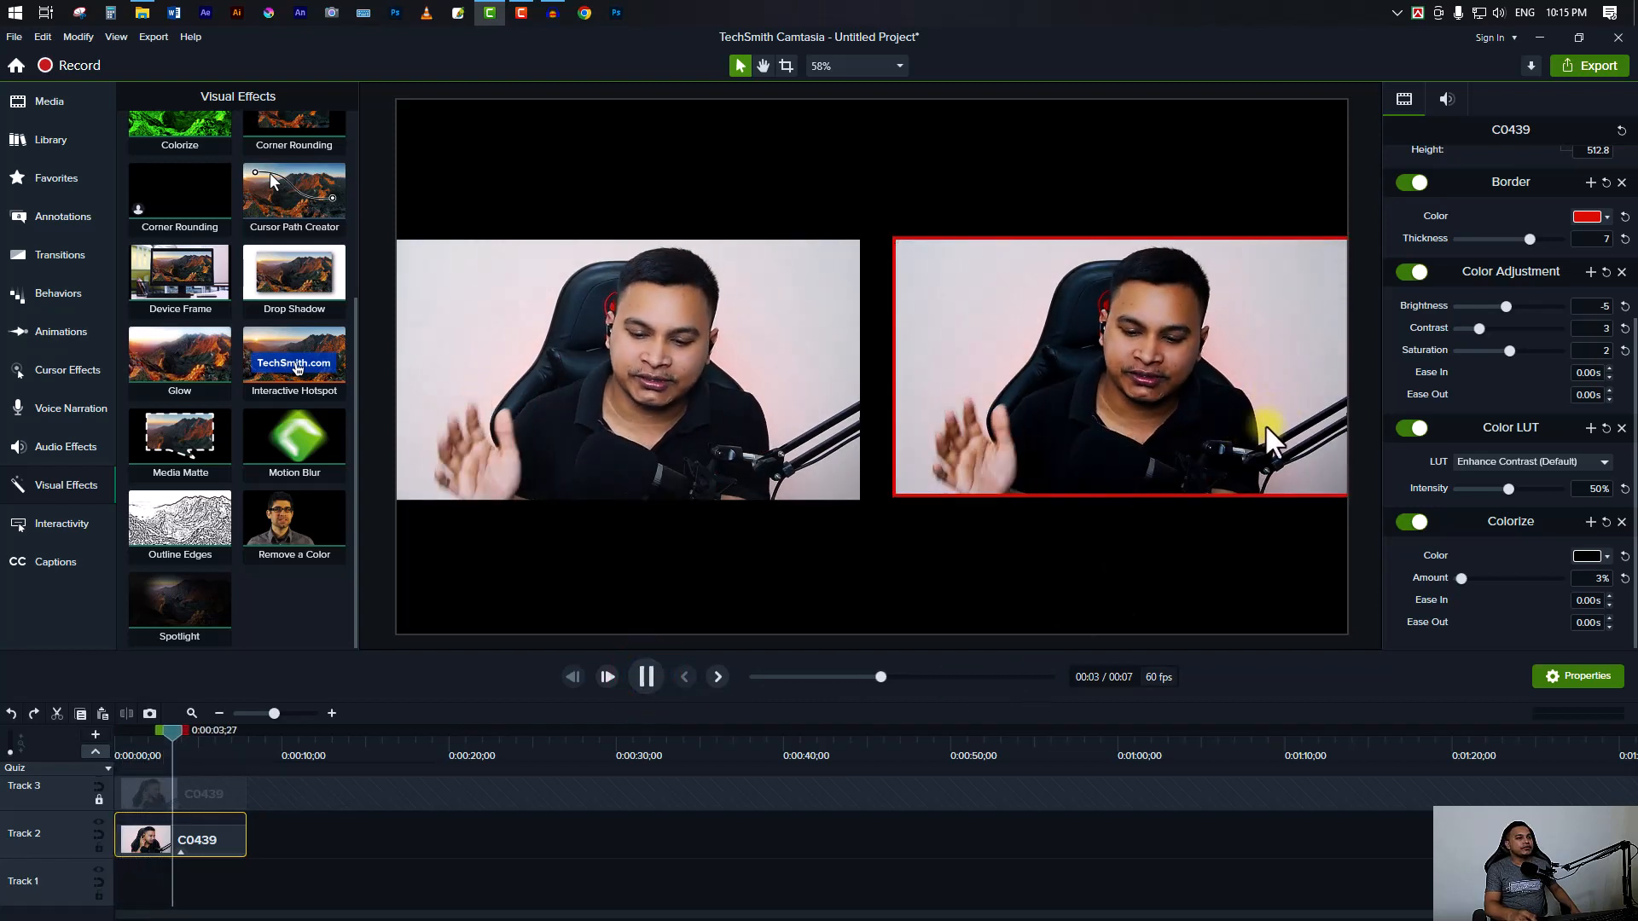
pyautogui.click(645, 680)
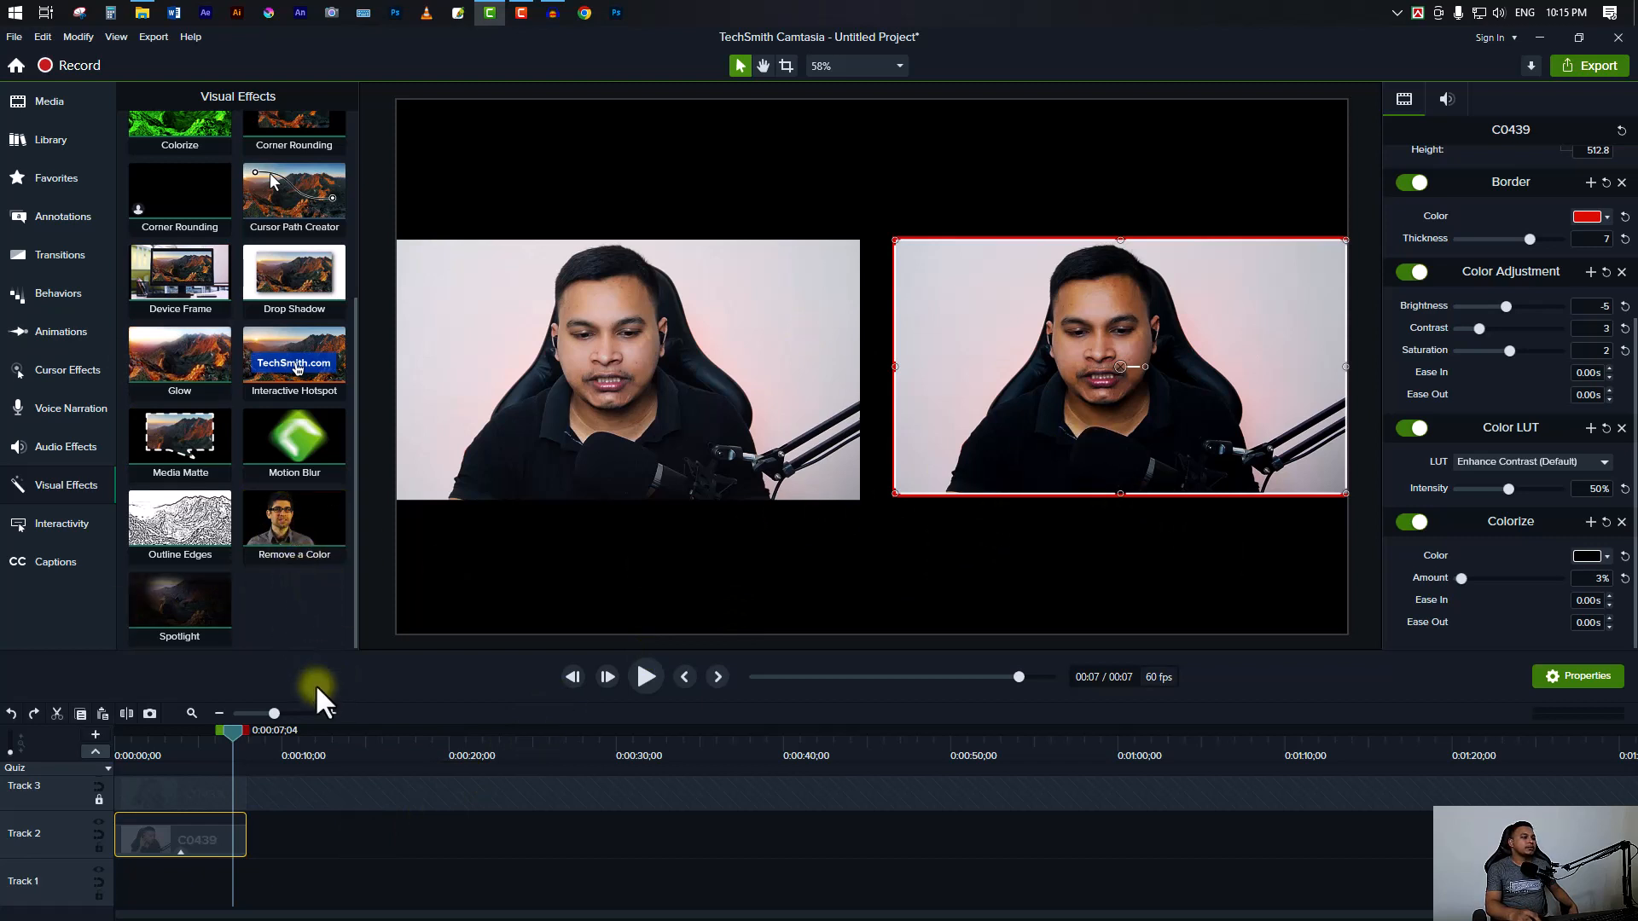
# - Apply the Remove a Color effect to the C0439 clip on Track 2
pyautogui.moveTo(290, 537); pyautogui.dragTo(198, 840)
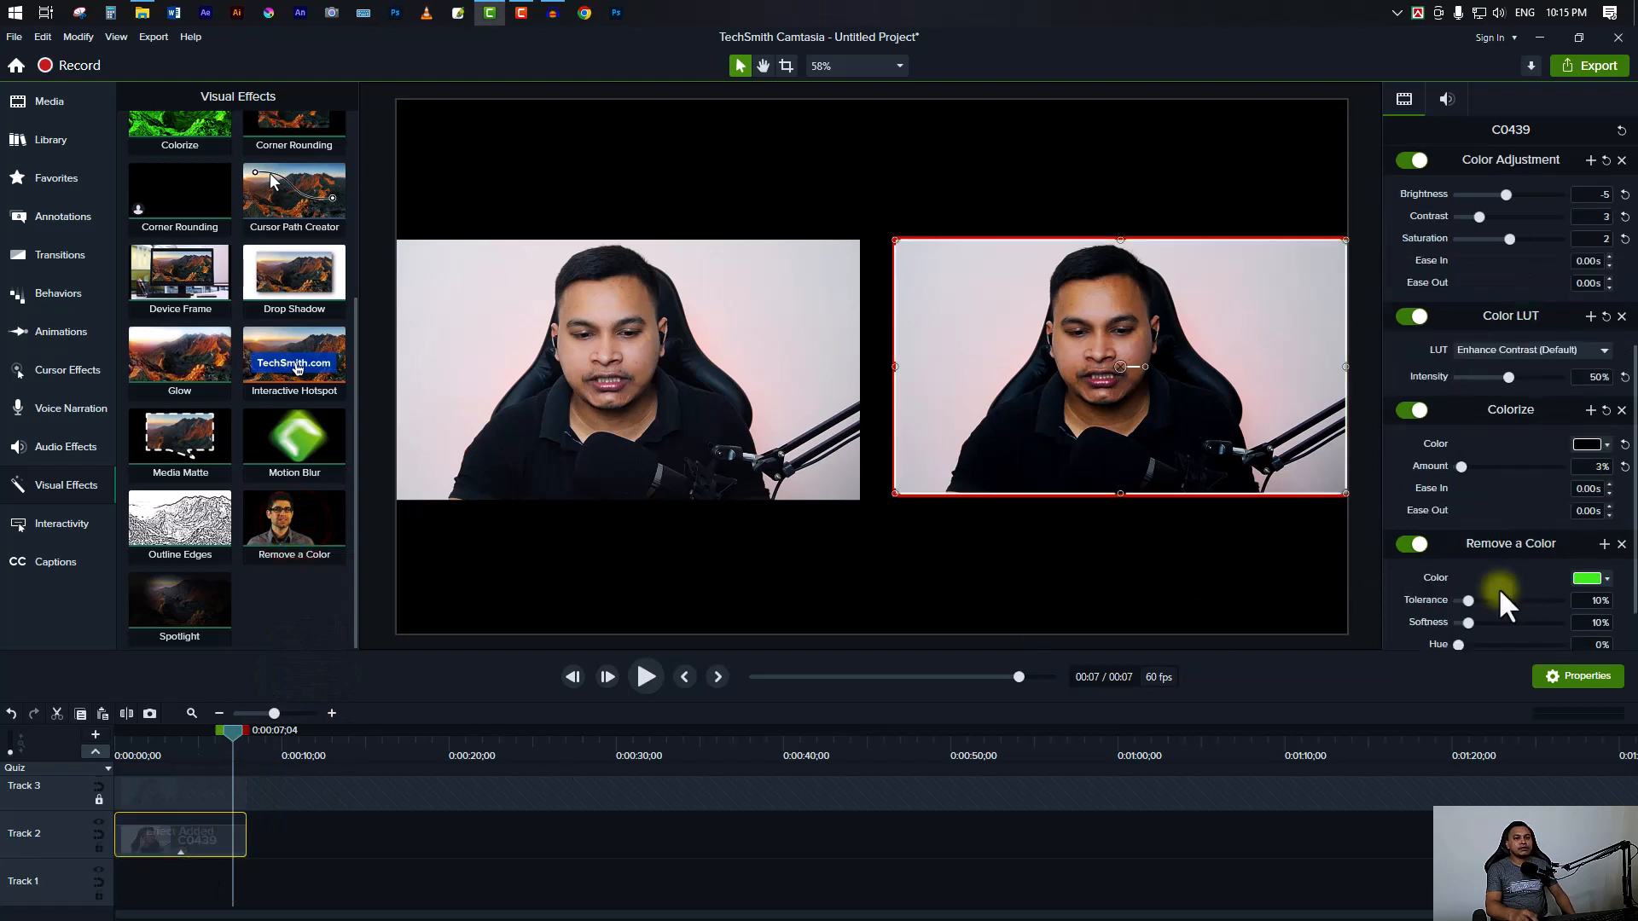
pyautogui.scroll(-2, 1519, 555)
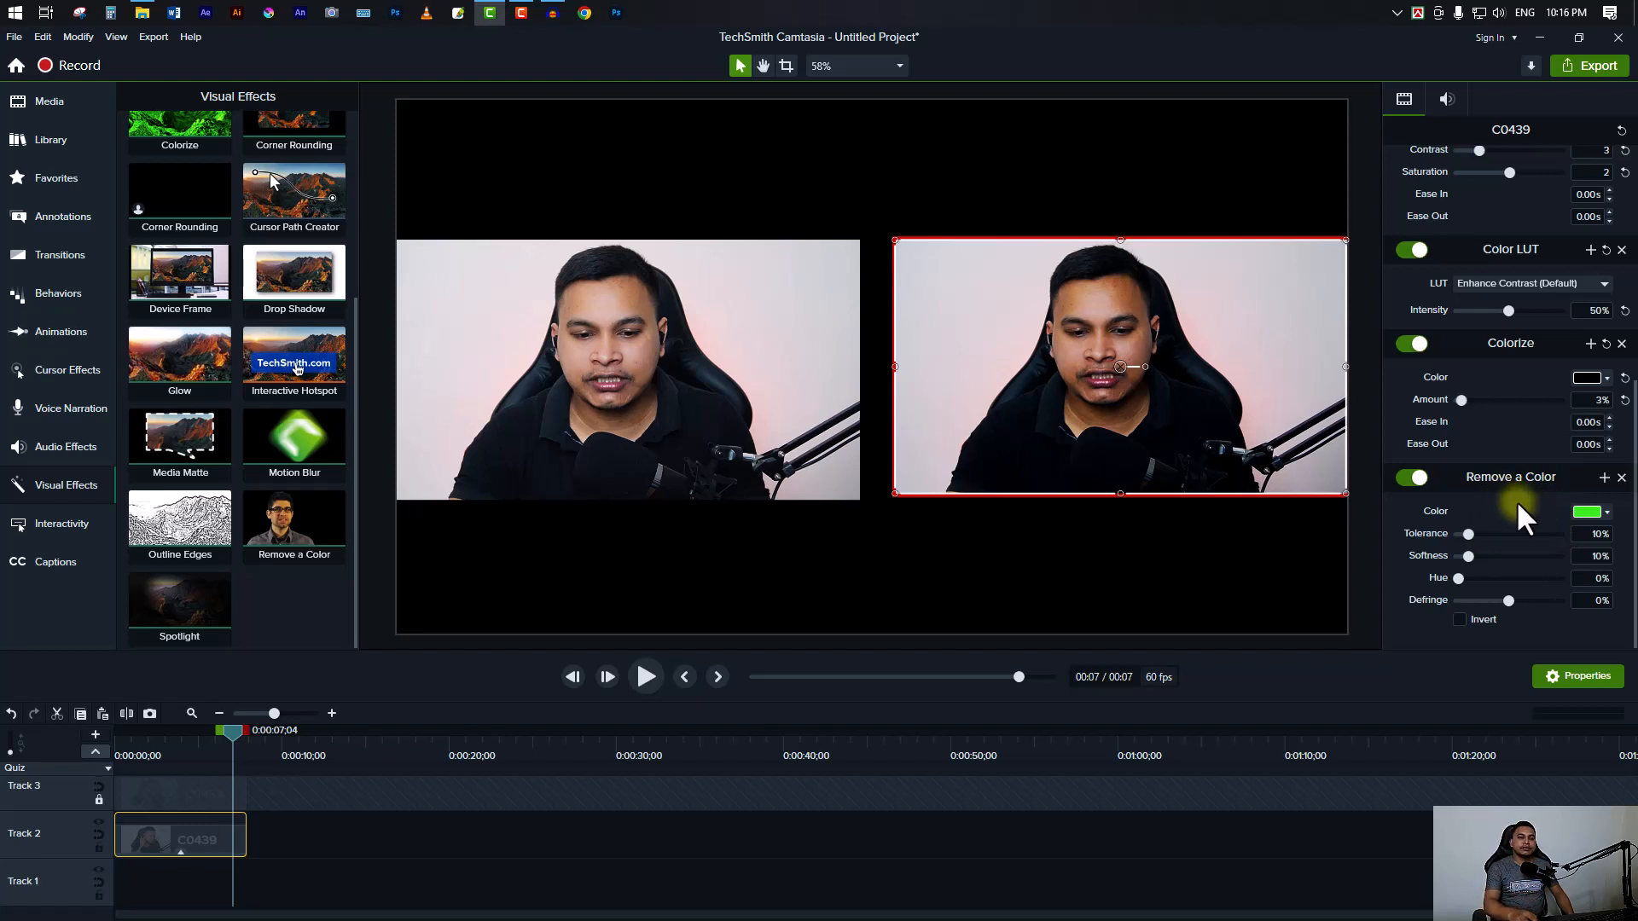
# - Sample the light wall behind the person in the Track 2 clip as the color to remove, and undo that pick
pyautogui.click(1588, 508)
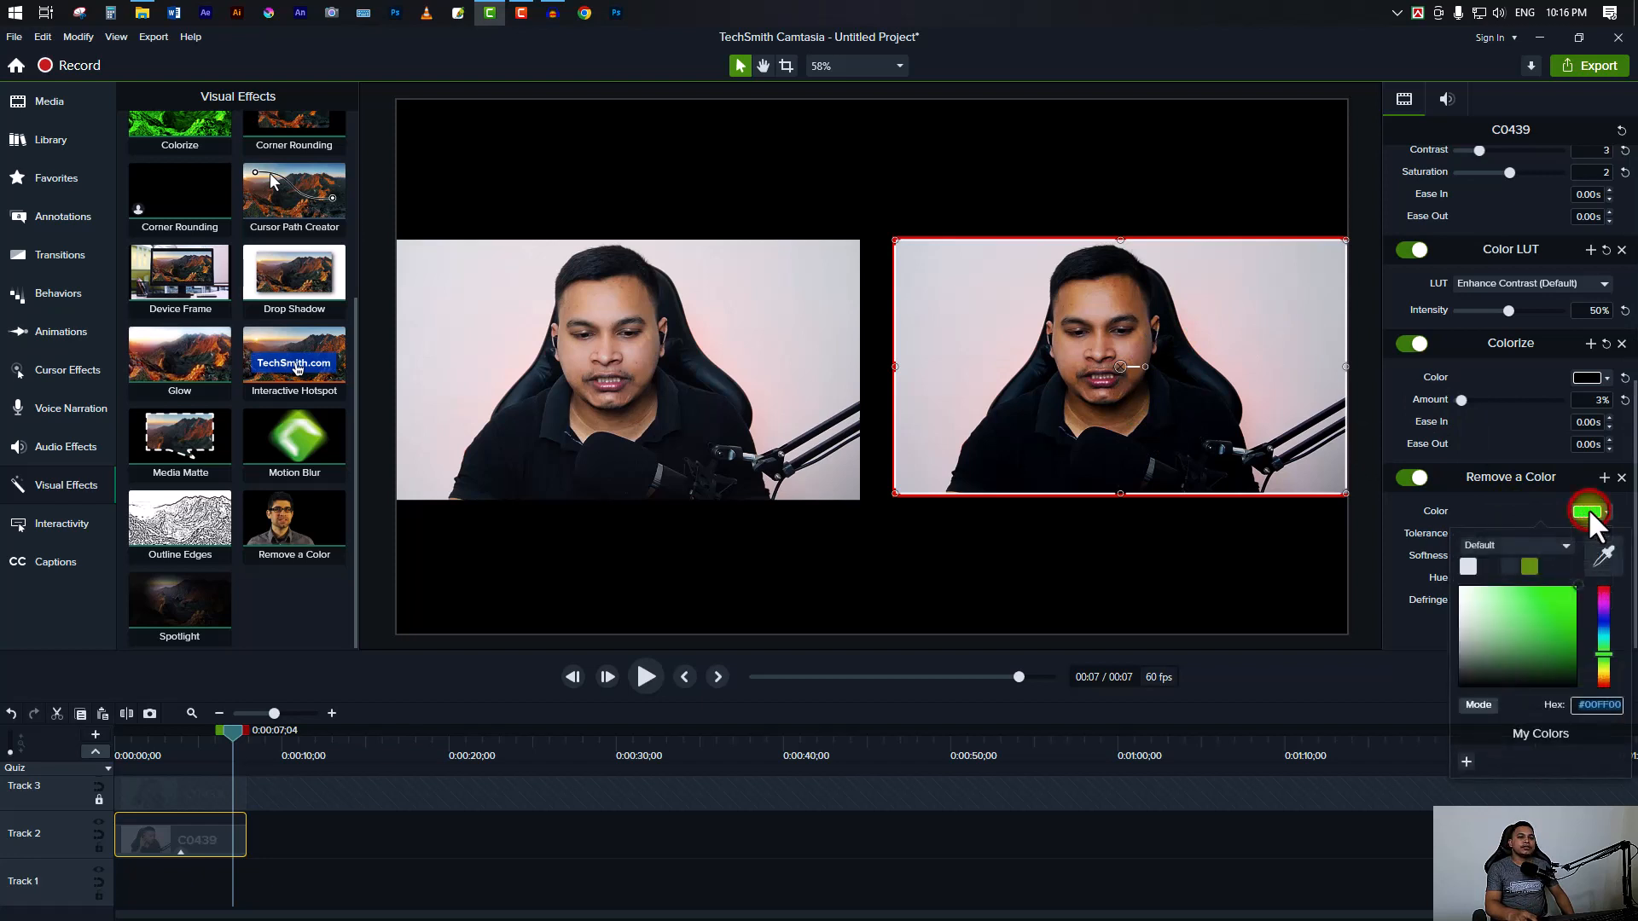
pyautogui.click(1601, 562)
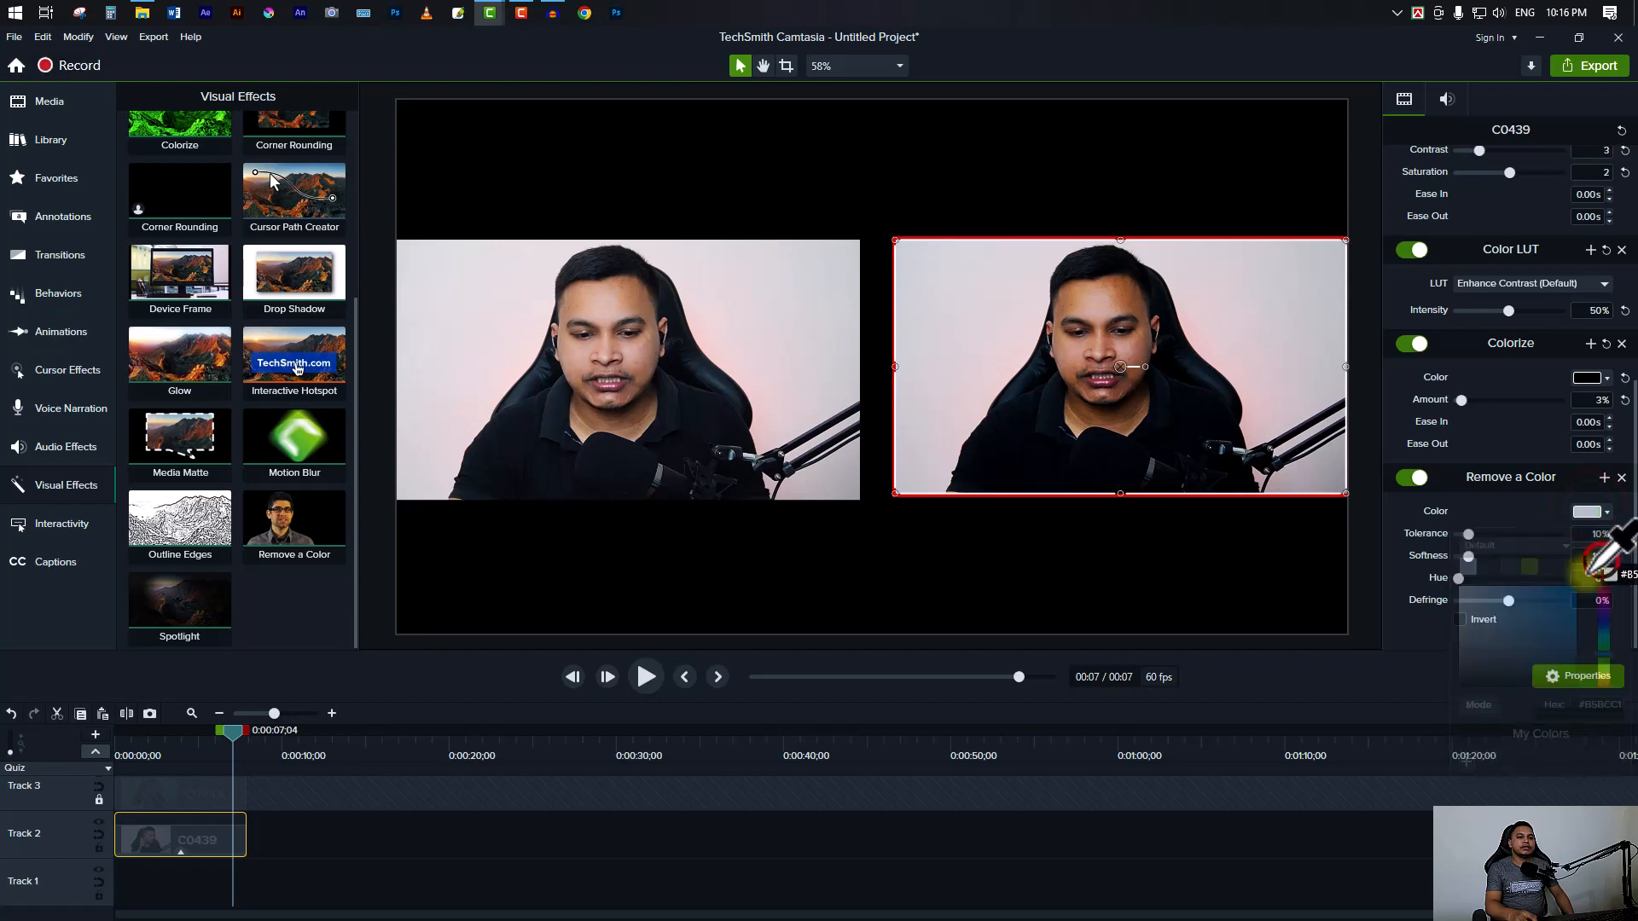
pyautogui.click(1288, 296)
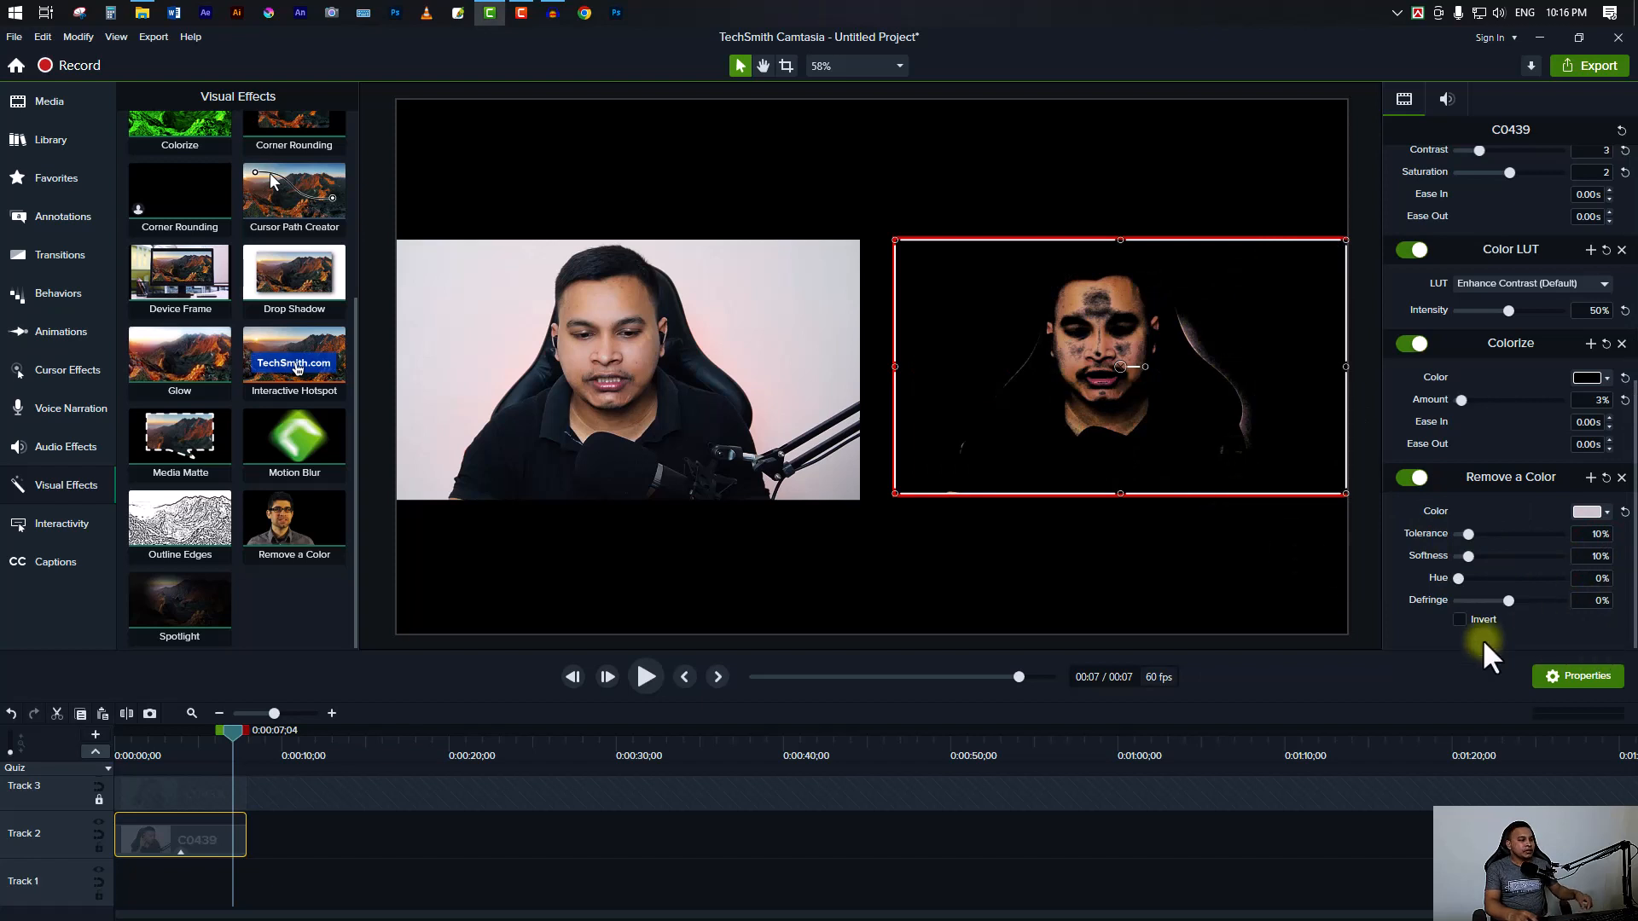
pyautogui.hotkey('ctrl', 'z')
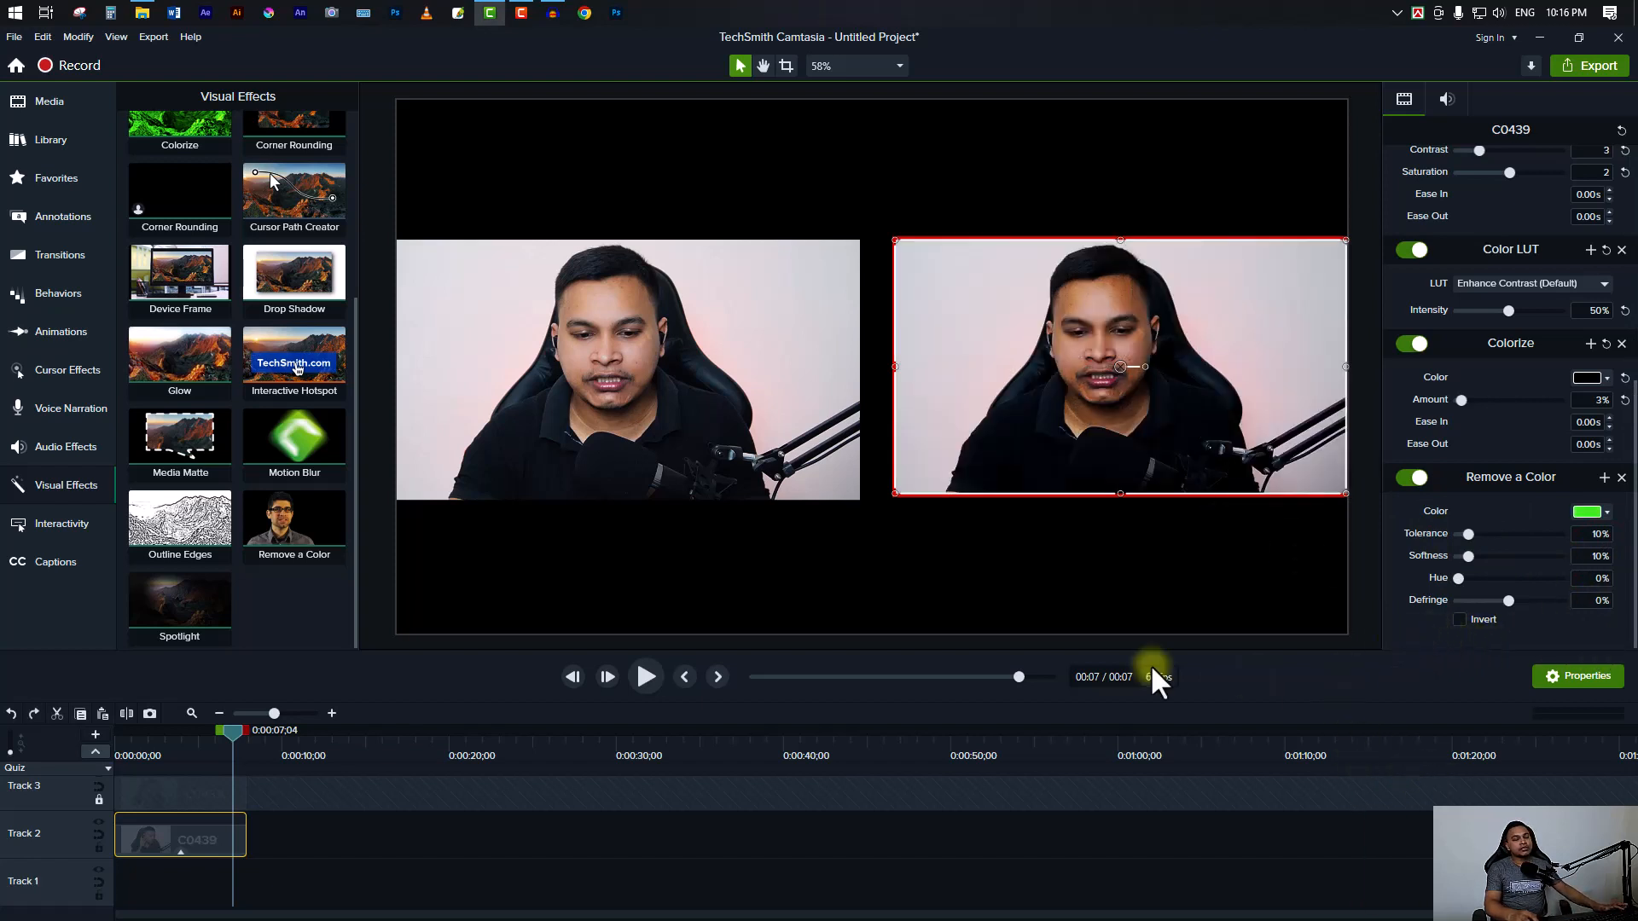